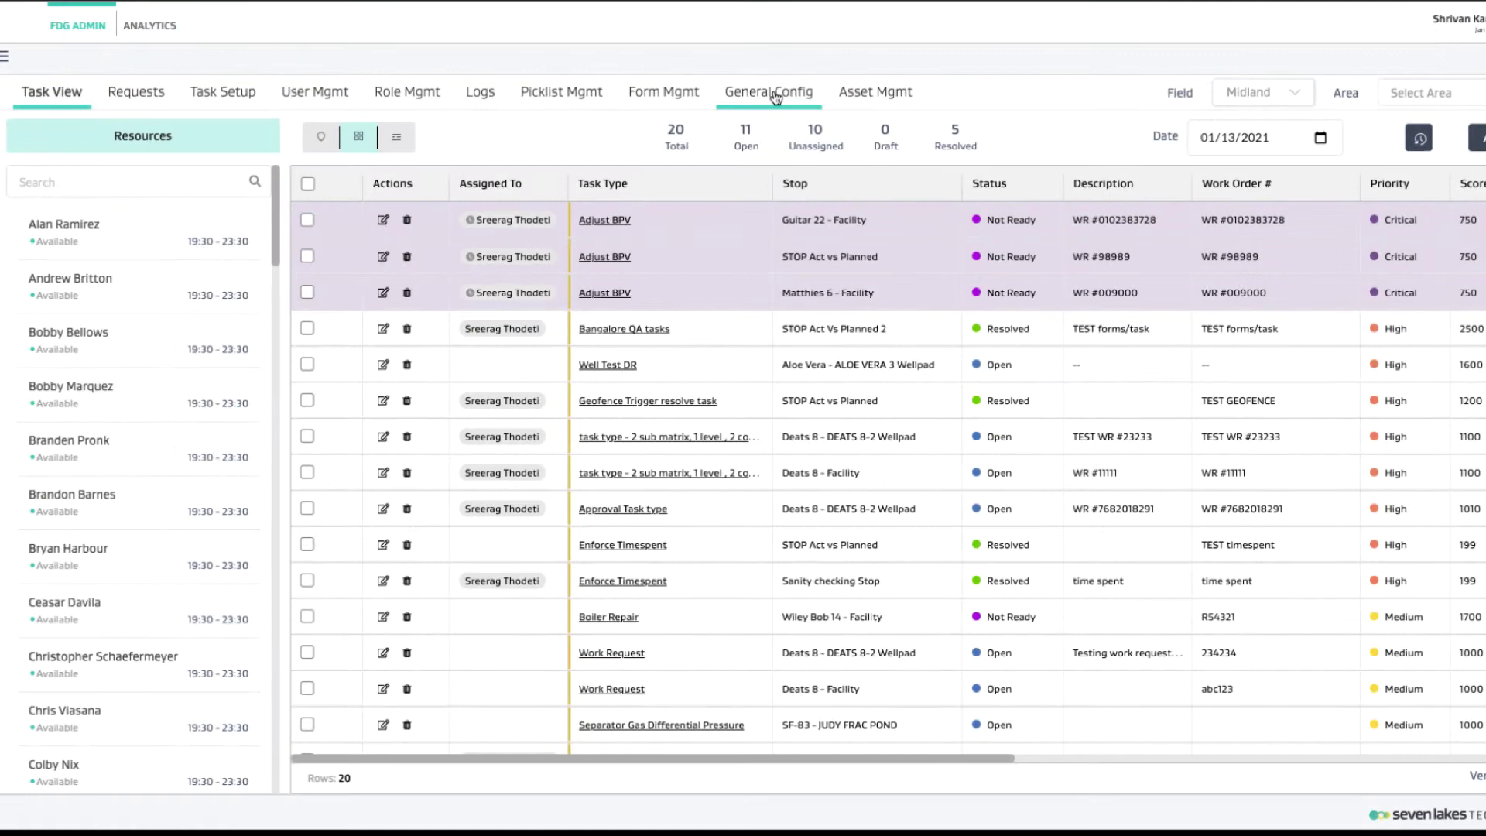
Step: Open the Economics Attribute global task attribute (Integer, required) from General Config for editing
click(773, 93)
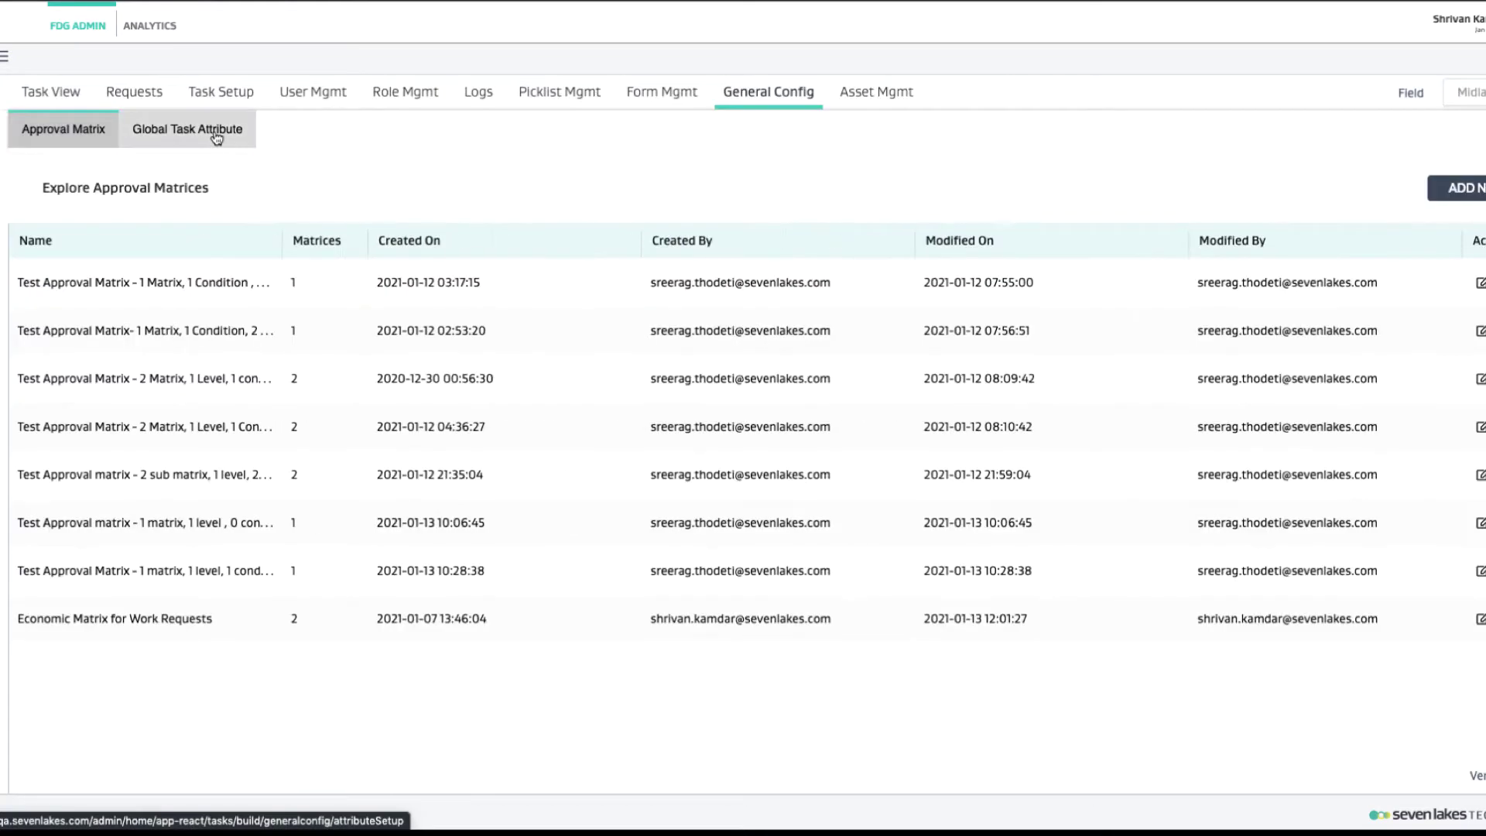
click(214, 130)
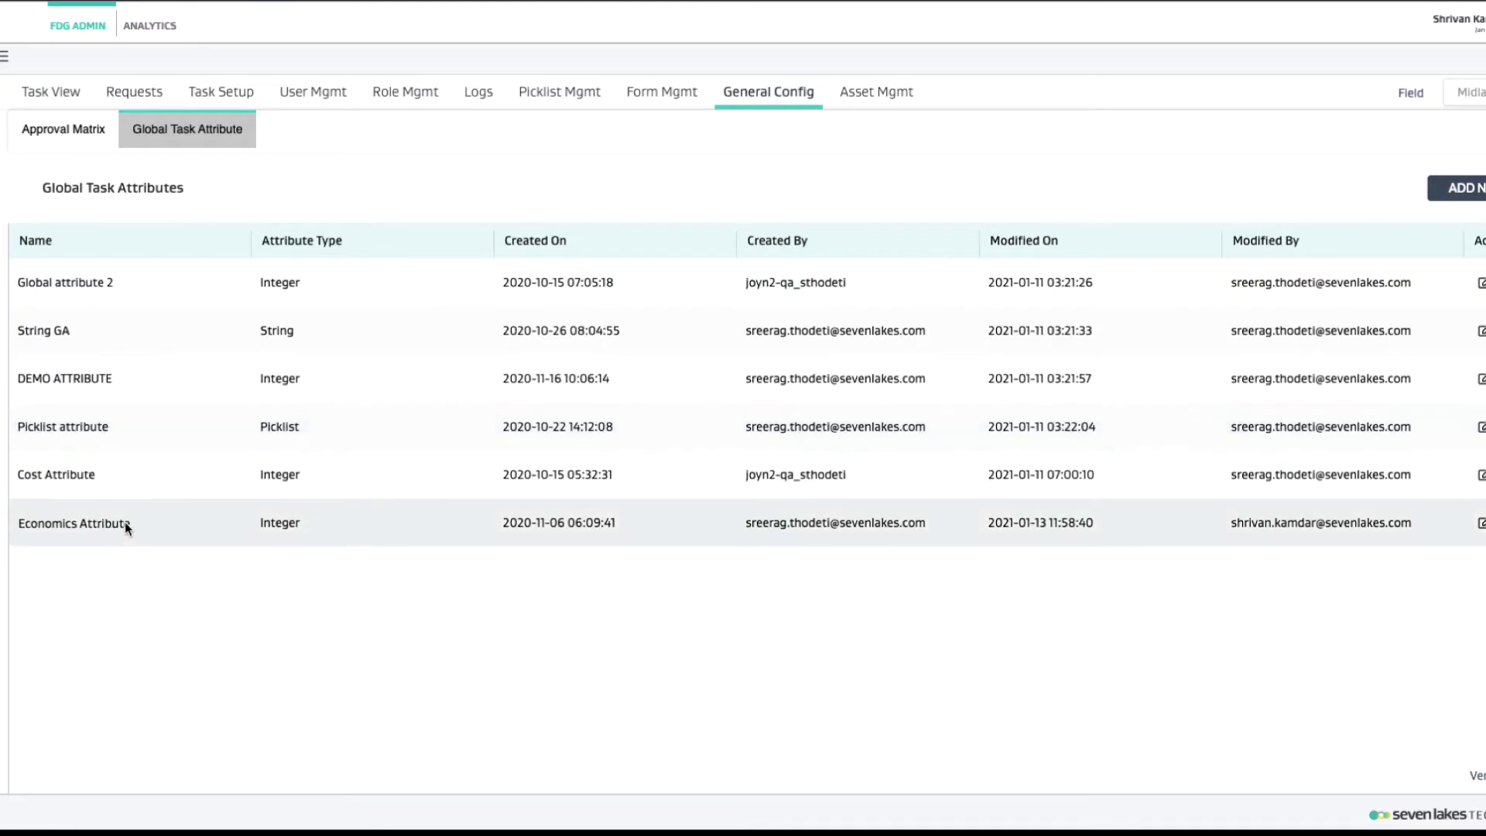
click(126, 526)
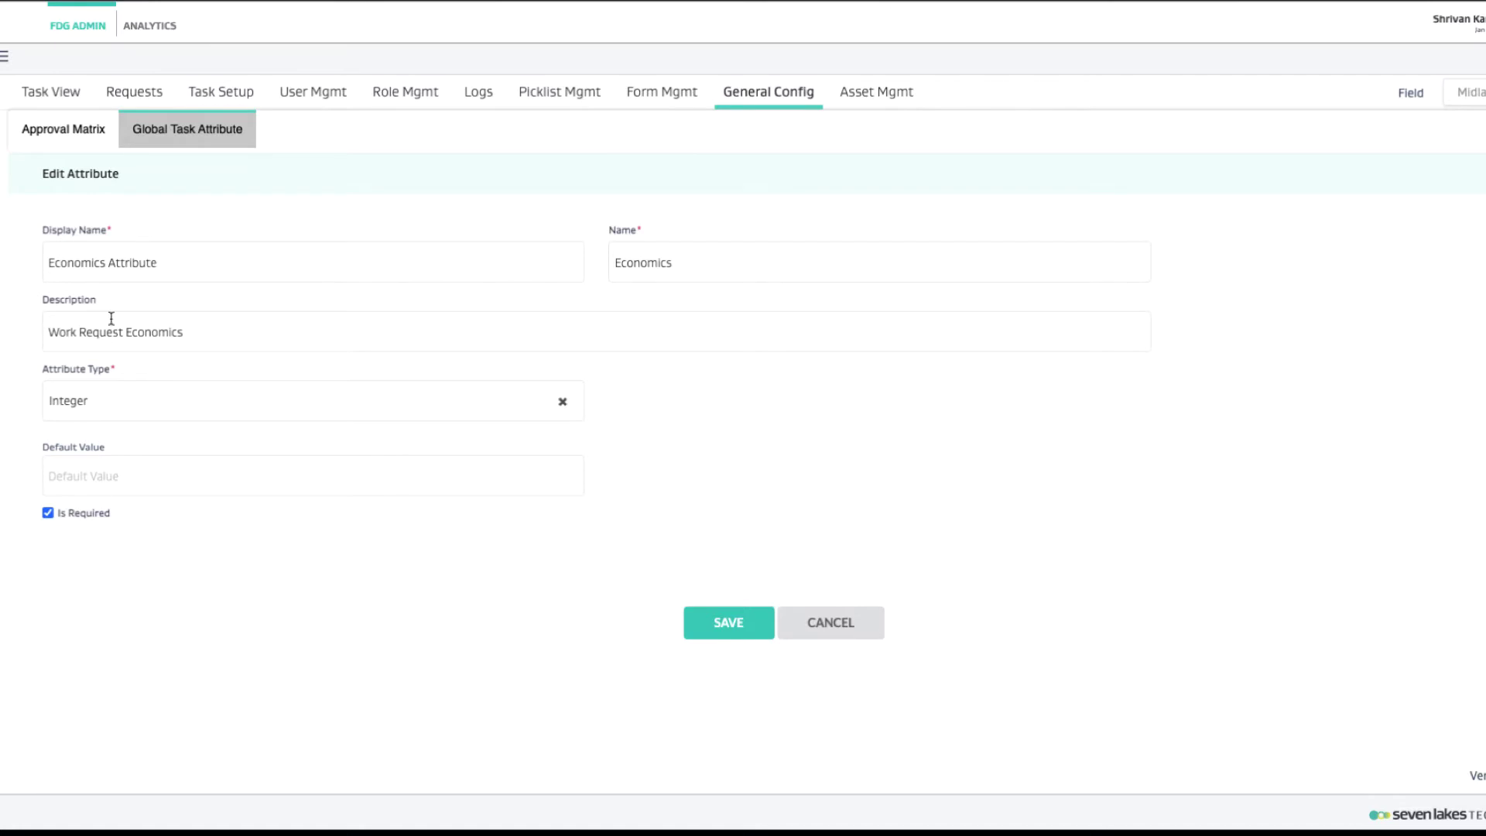
Step: Open the Economic Matrix for Work Requests approval matrix and review its Economics Attribute mapping
click(79, 136)
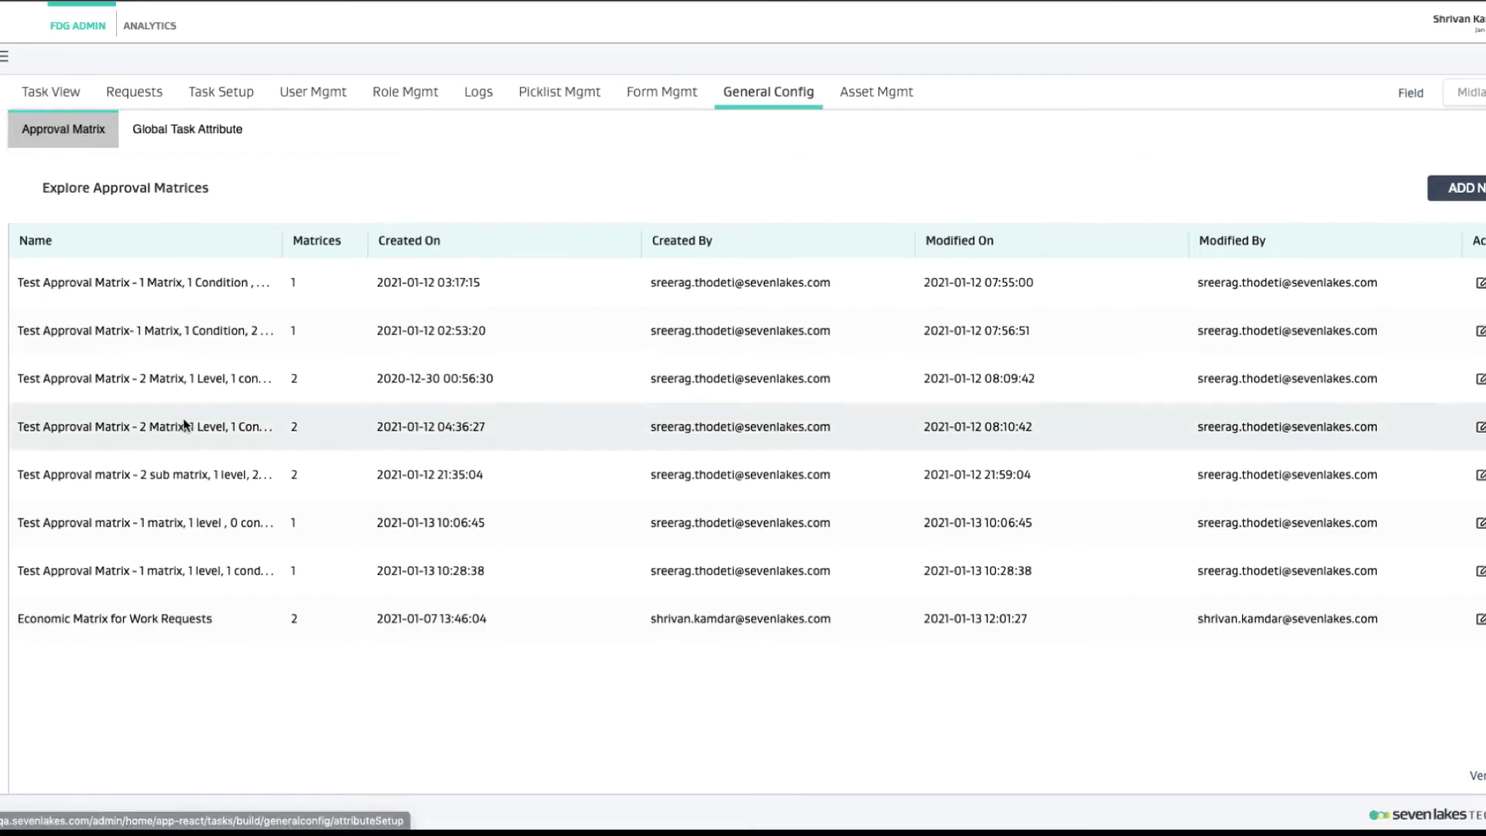
click(232, 637)
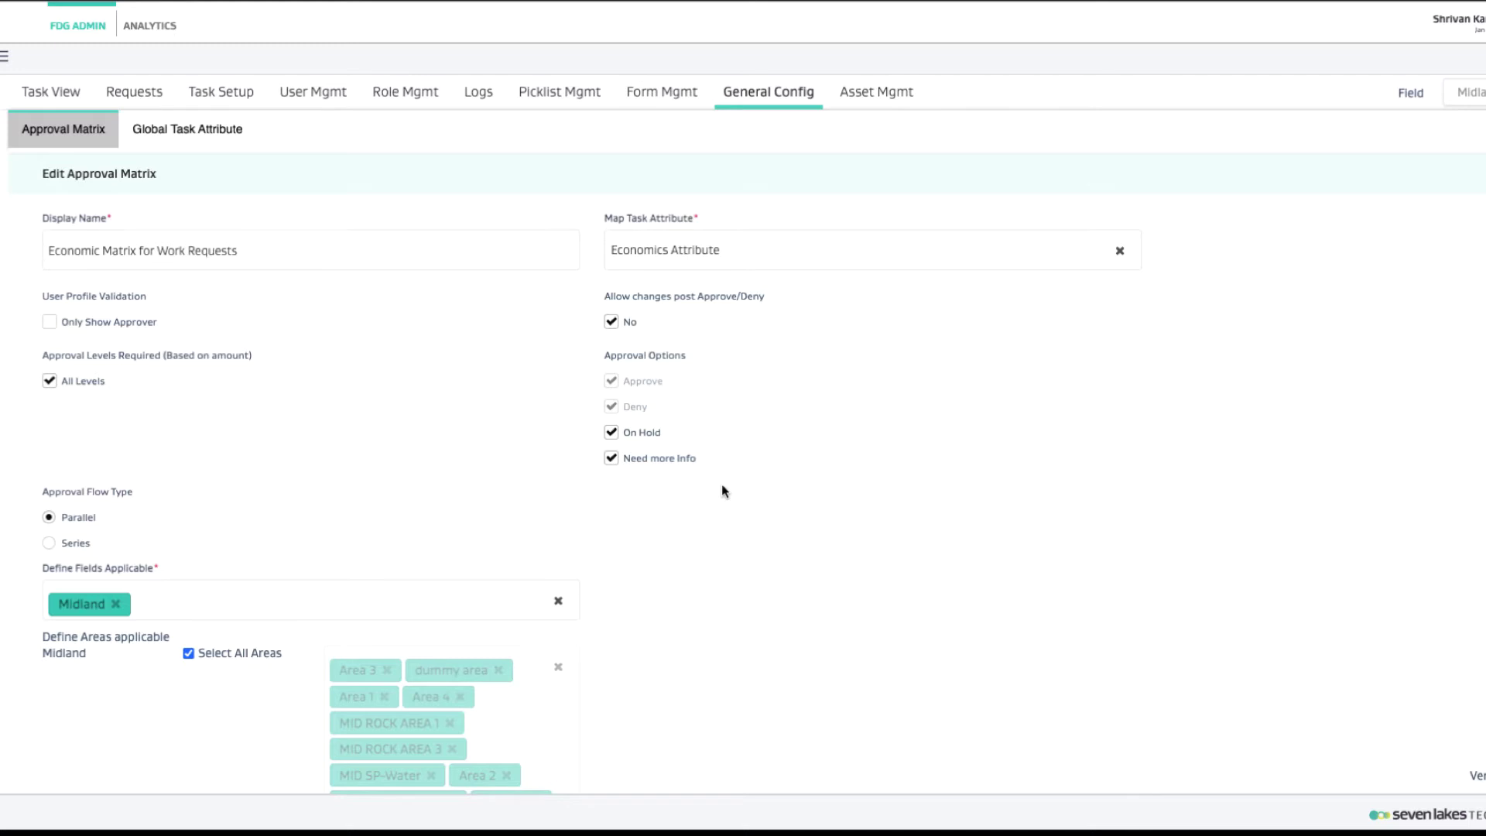
scroll(703, 536, down, 2)
scroll(703, 535, down, 1)
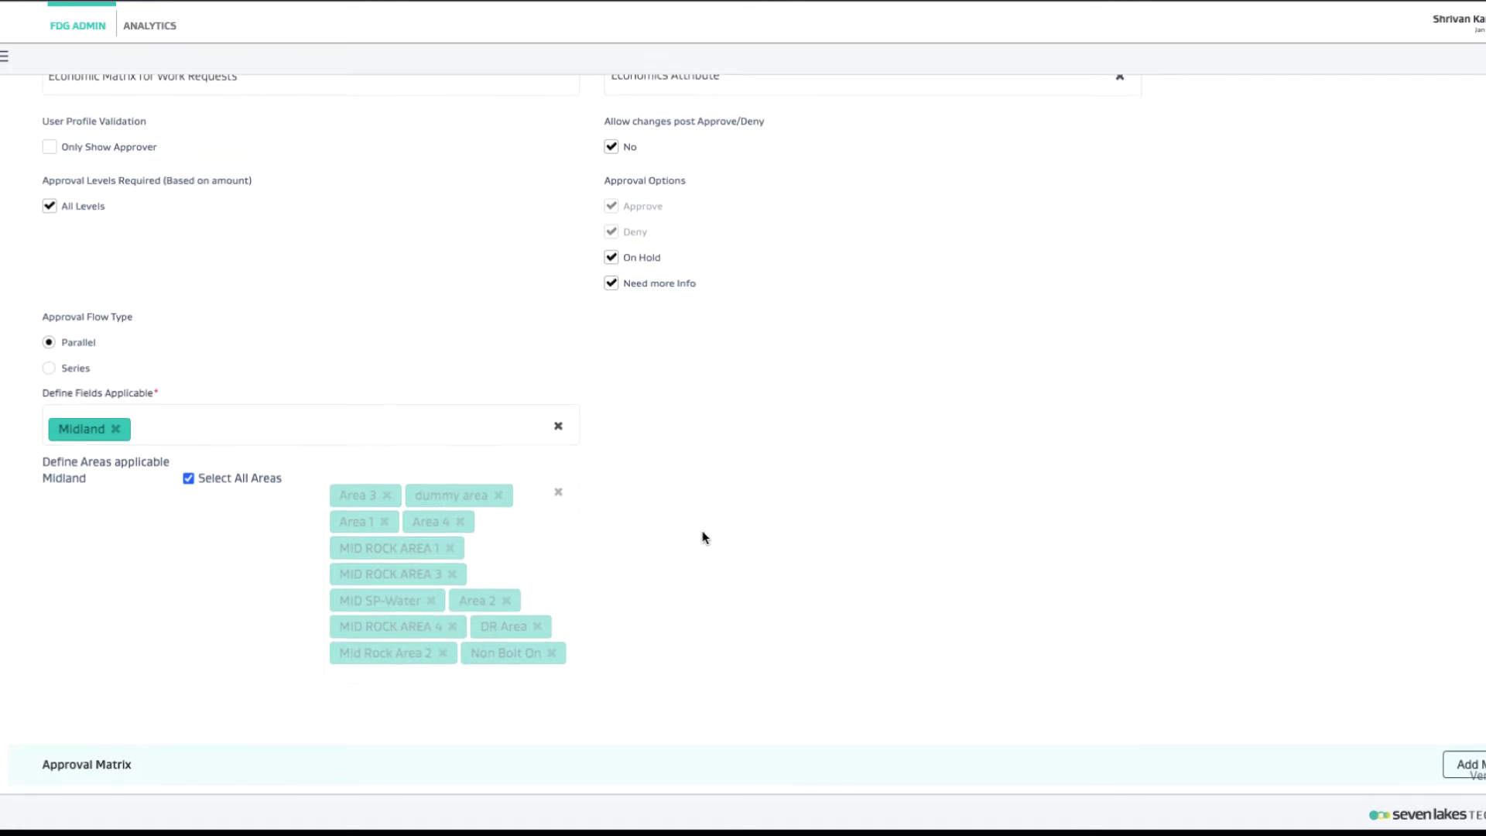
scroll(703, 536, down, 1)
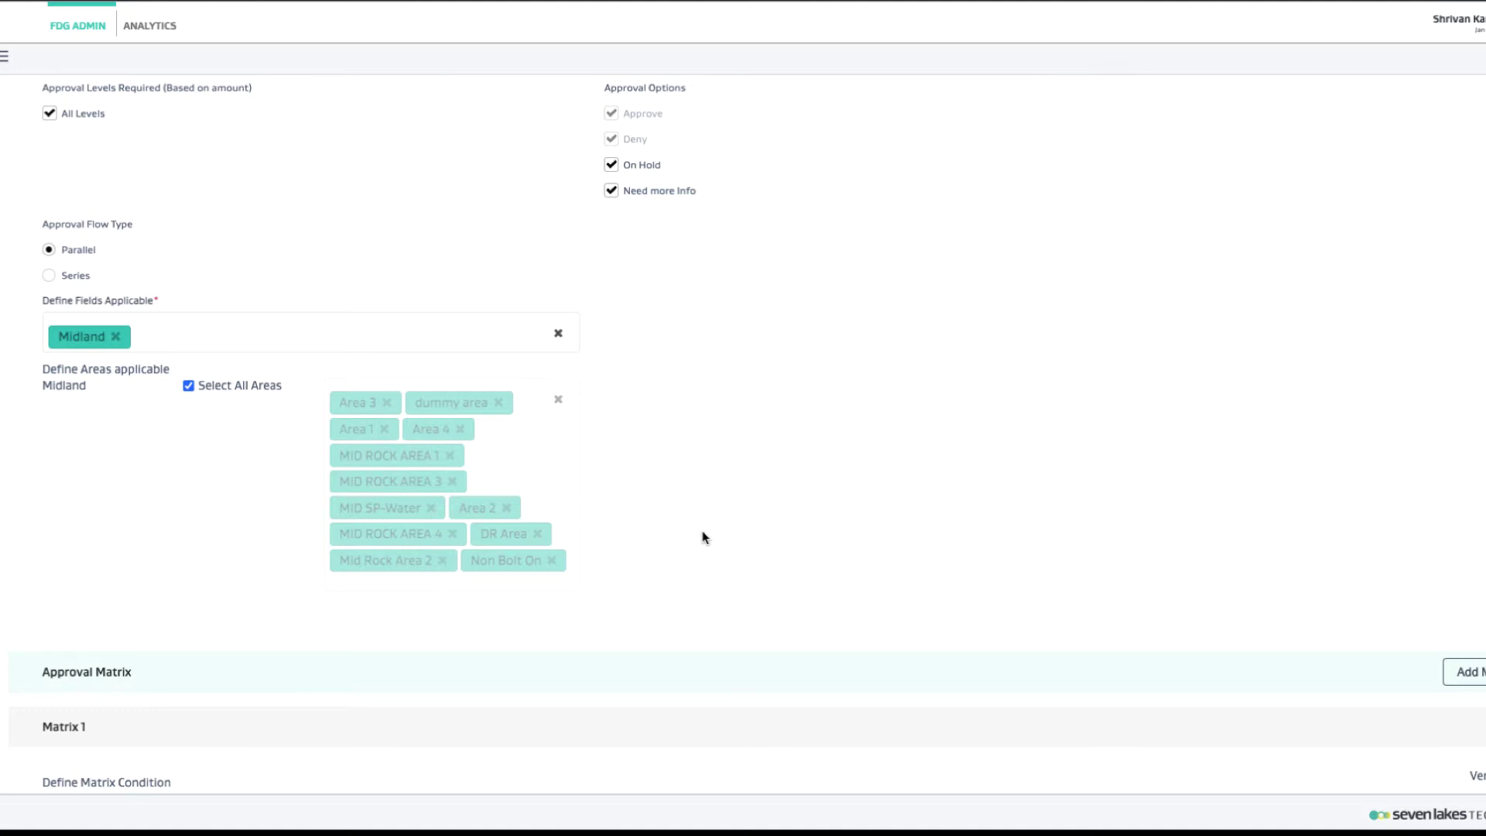
Step: Remove the duplicated primary approver tag from Matrix 1's 5000 approval level
scroll(703, 536, down, 2)
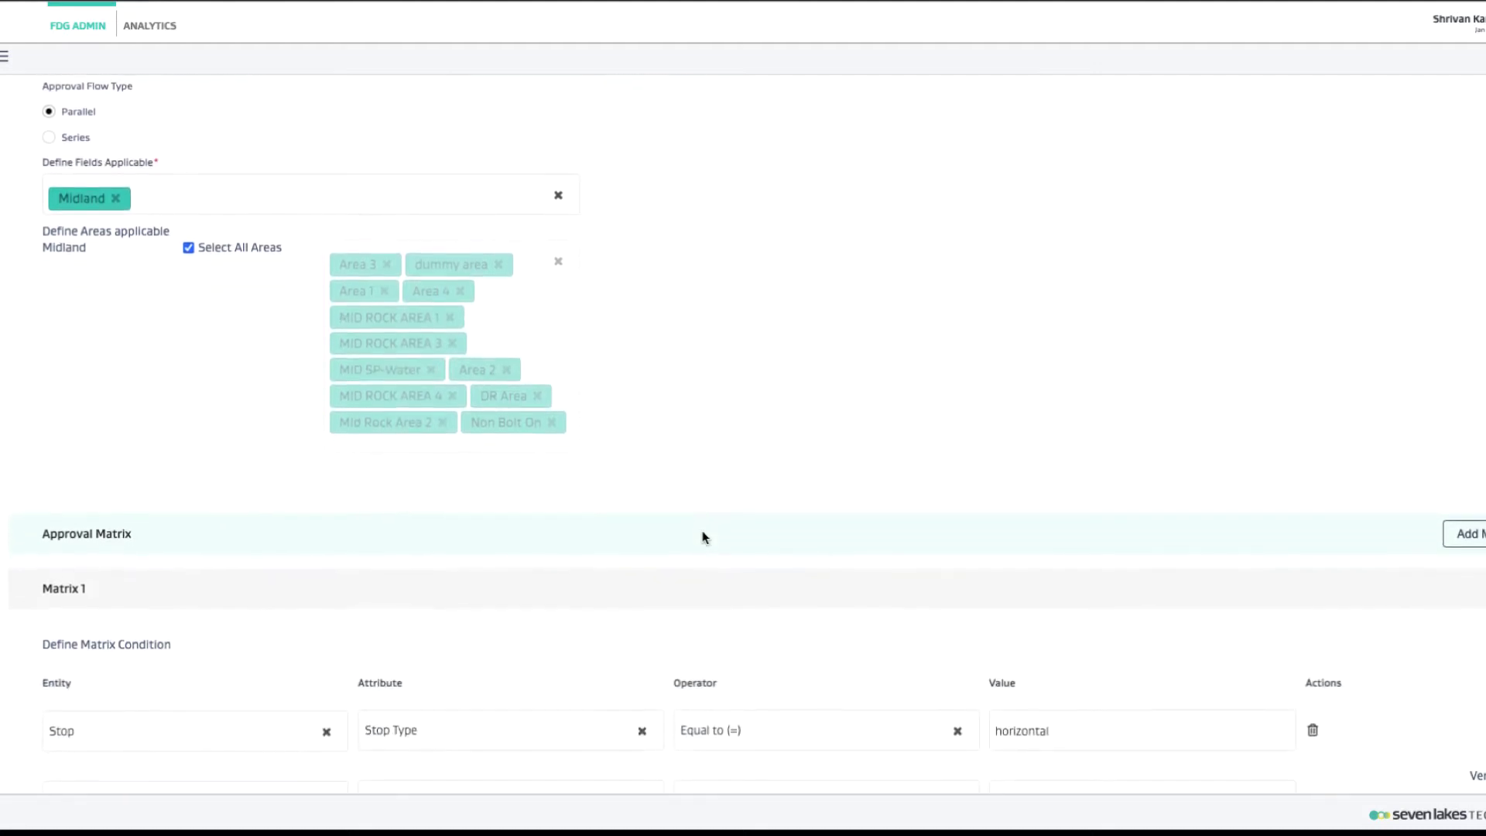
scroll(703, 536, down, 3)
scroll(703, 536, up, 2)
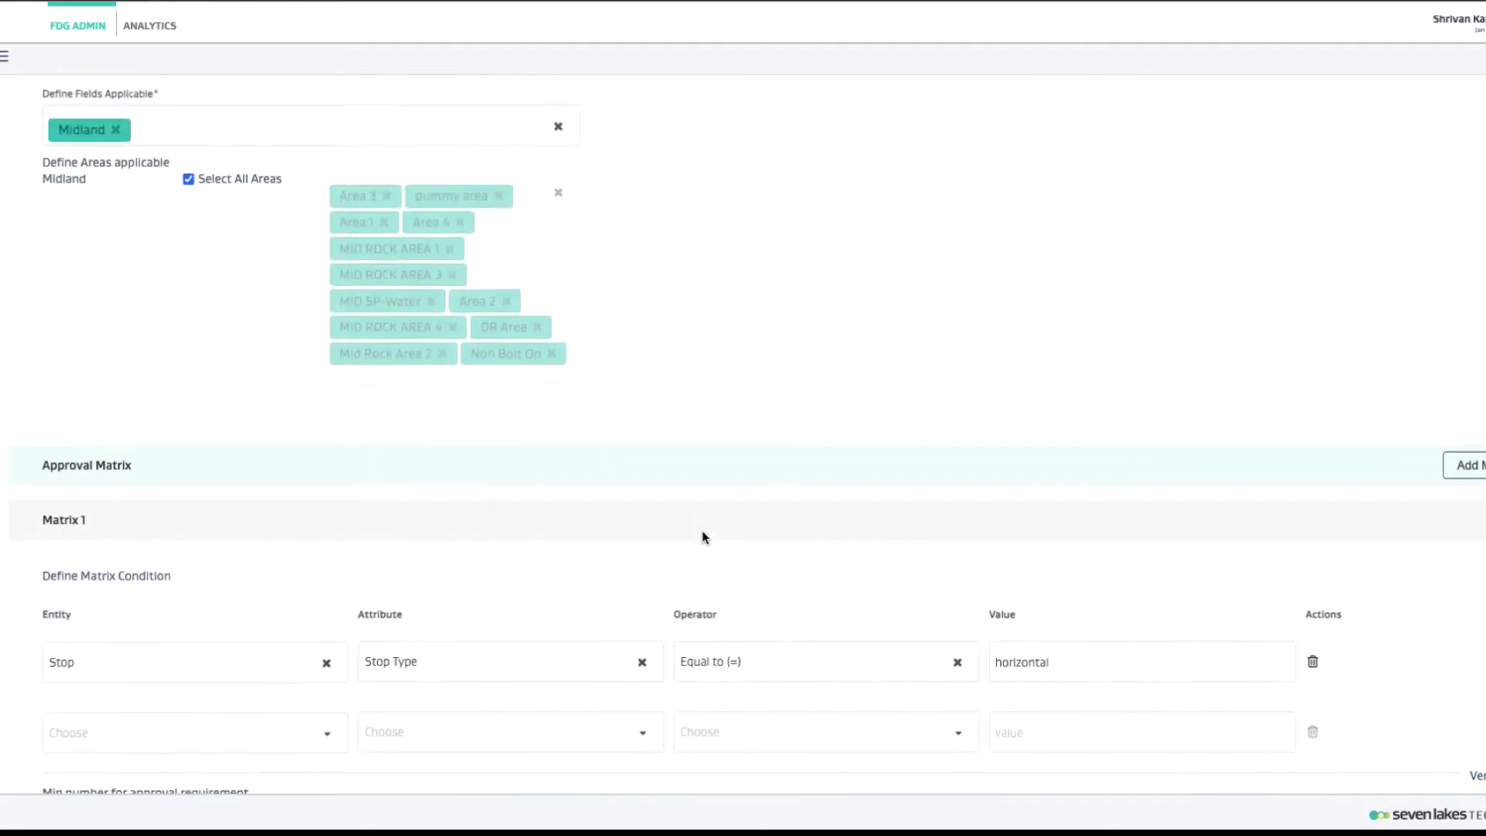
scroll(703, 536, down, 2)
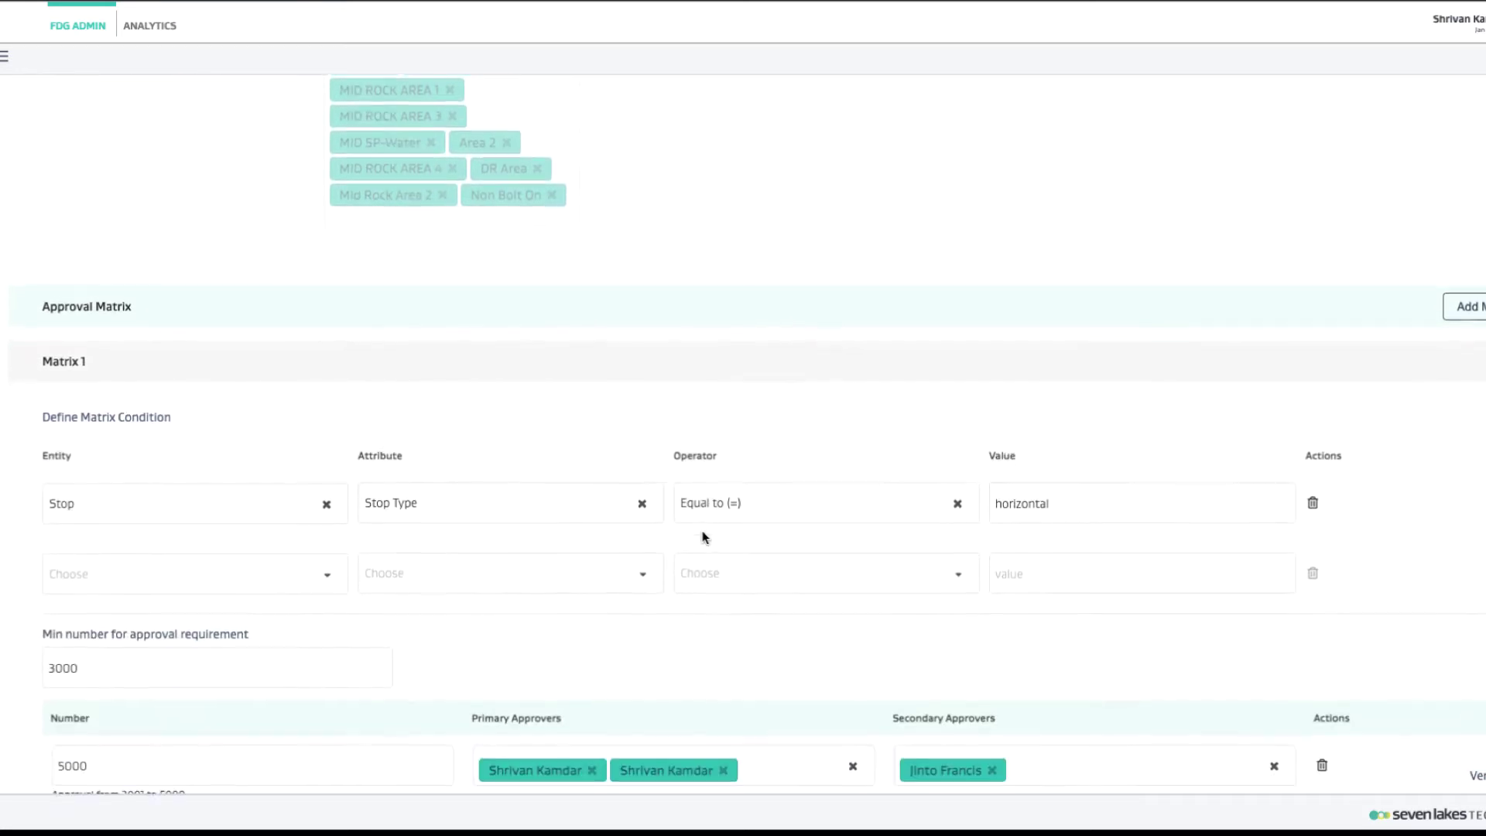
scroll(703, 535, down, 2)
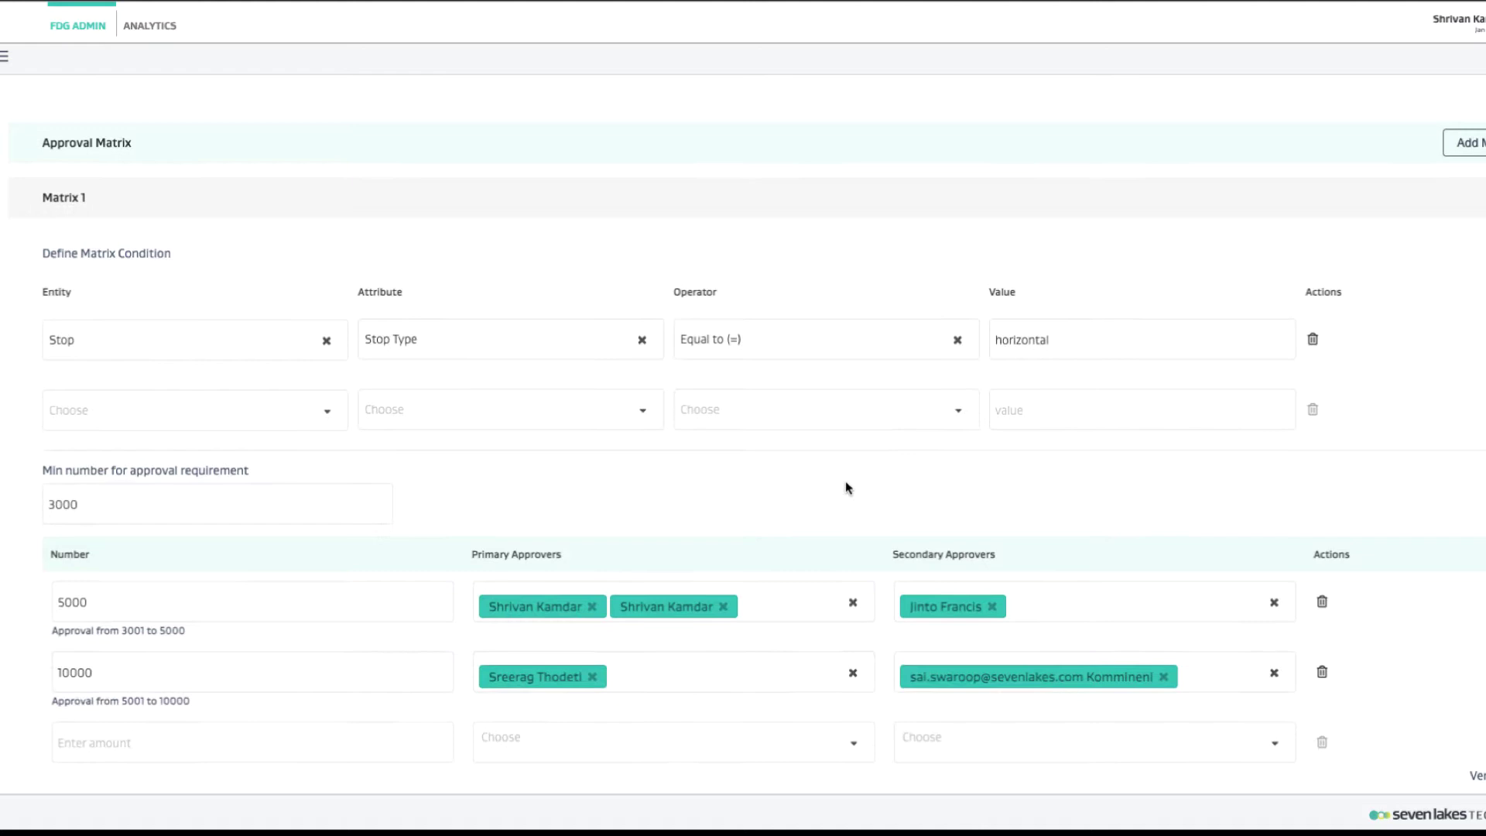
scroll(845, 481, down, 1)
scroll(846, 488, down, 3)
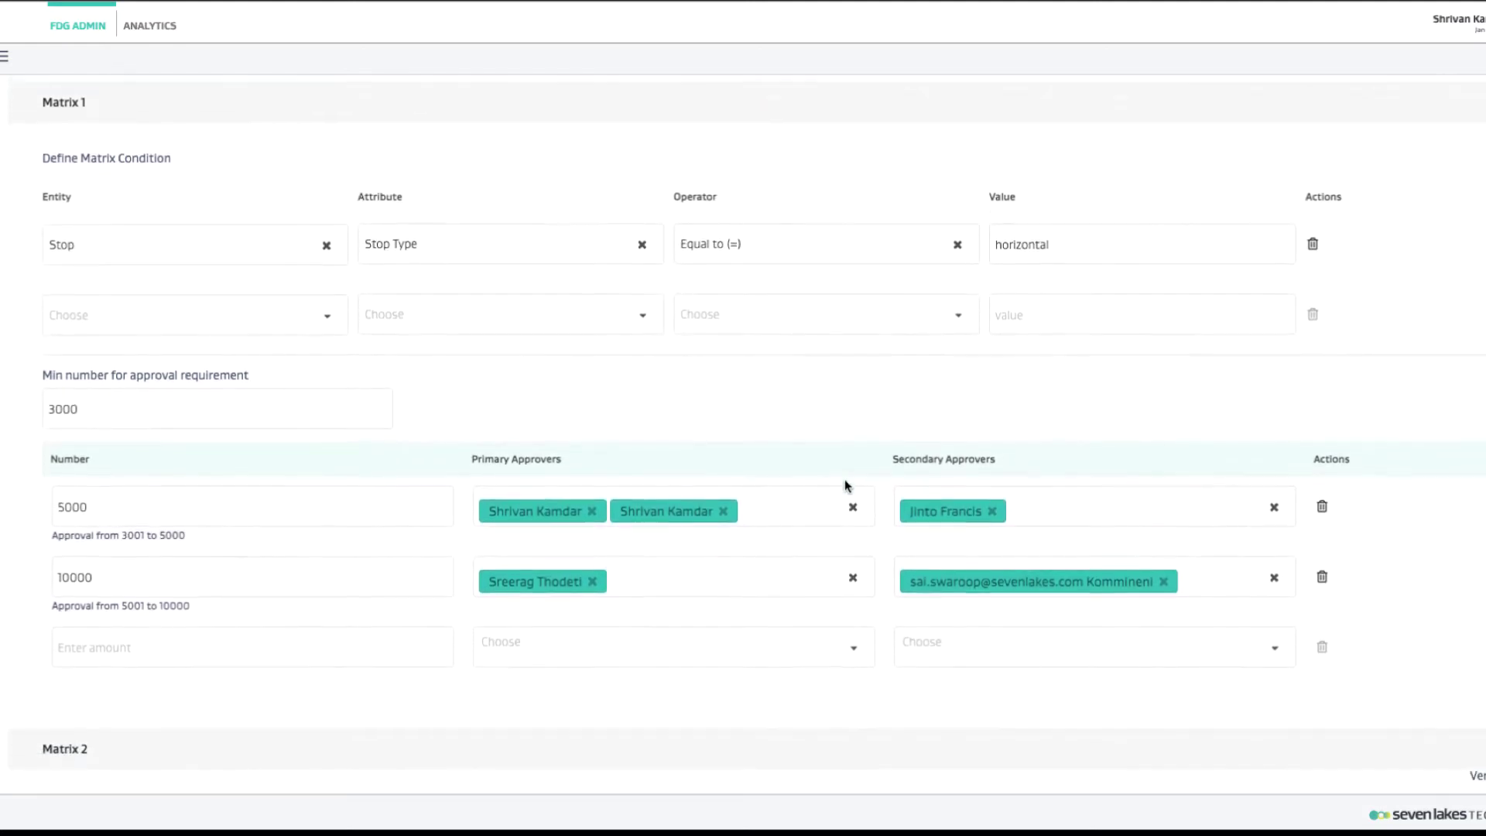
scroll(845, 481, down, 1)
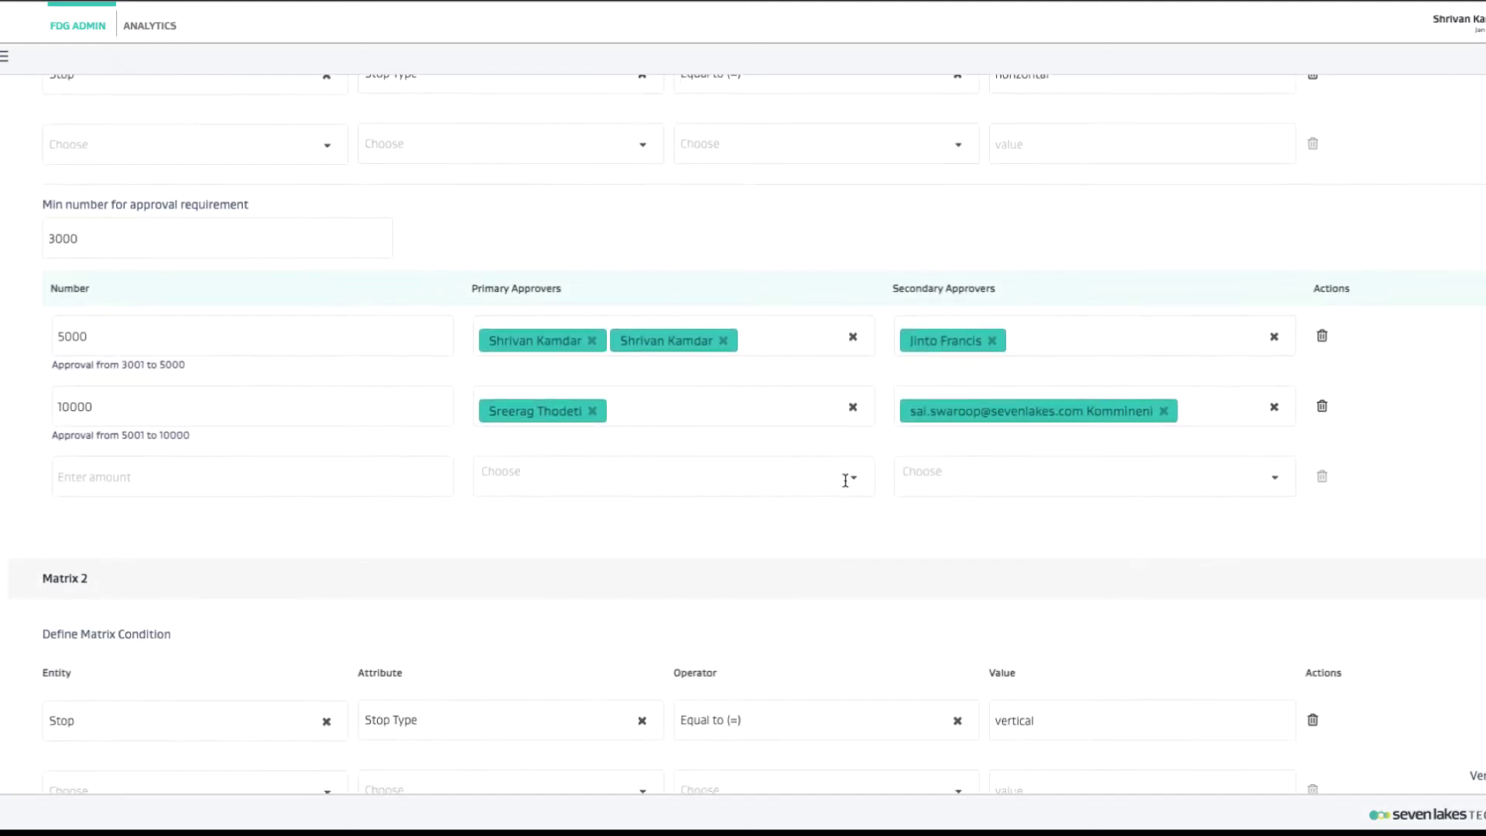
click(724, 342)
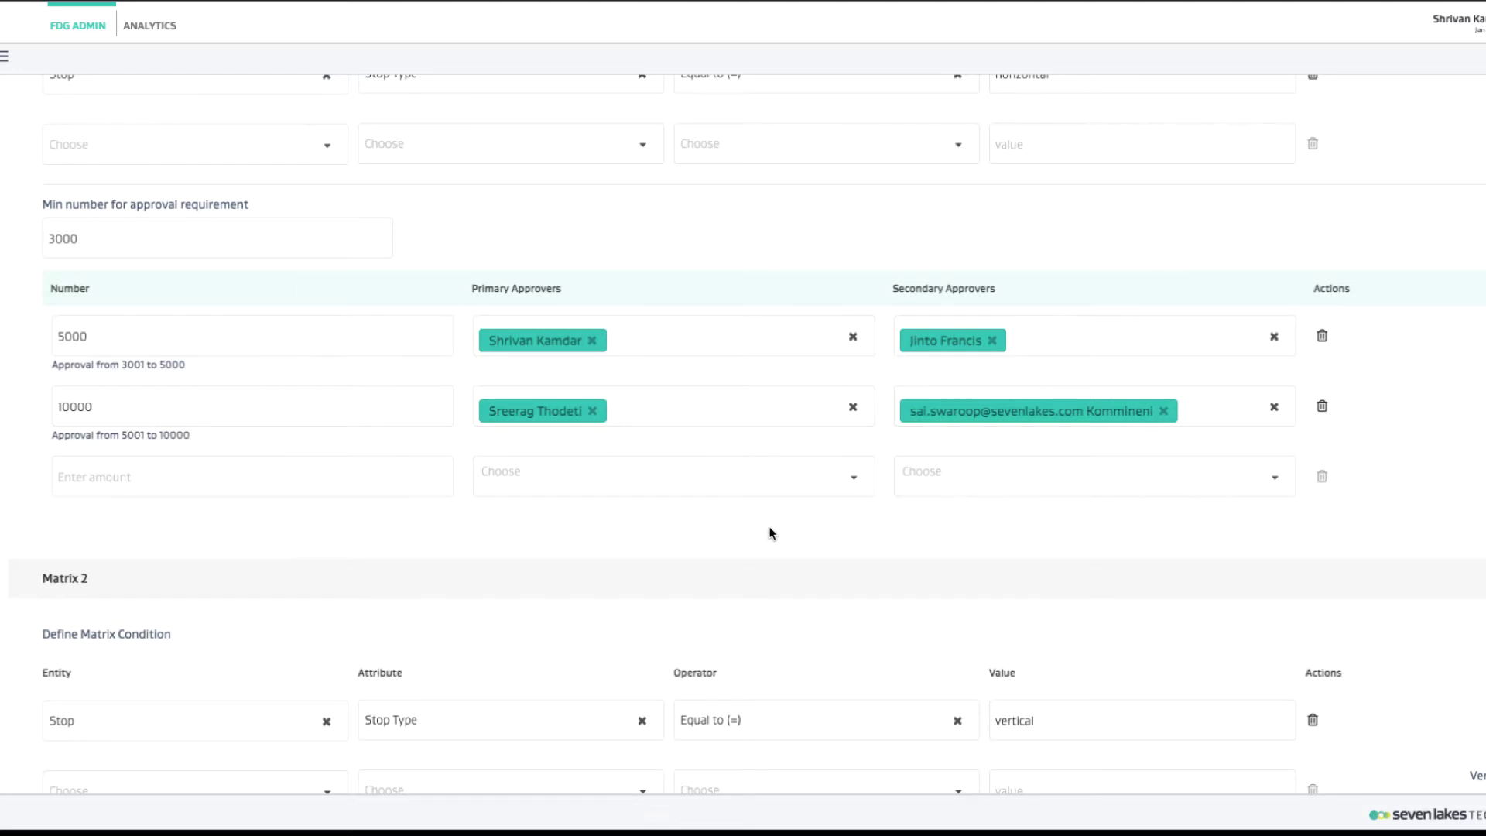
scroll(881, 407, down, 1)
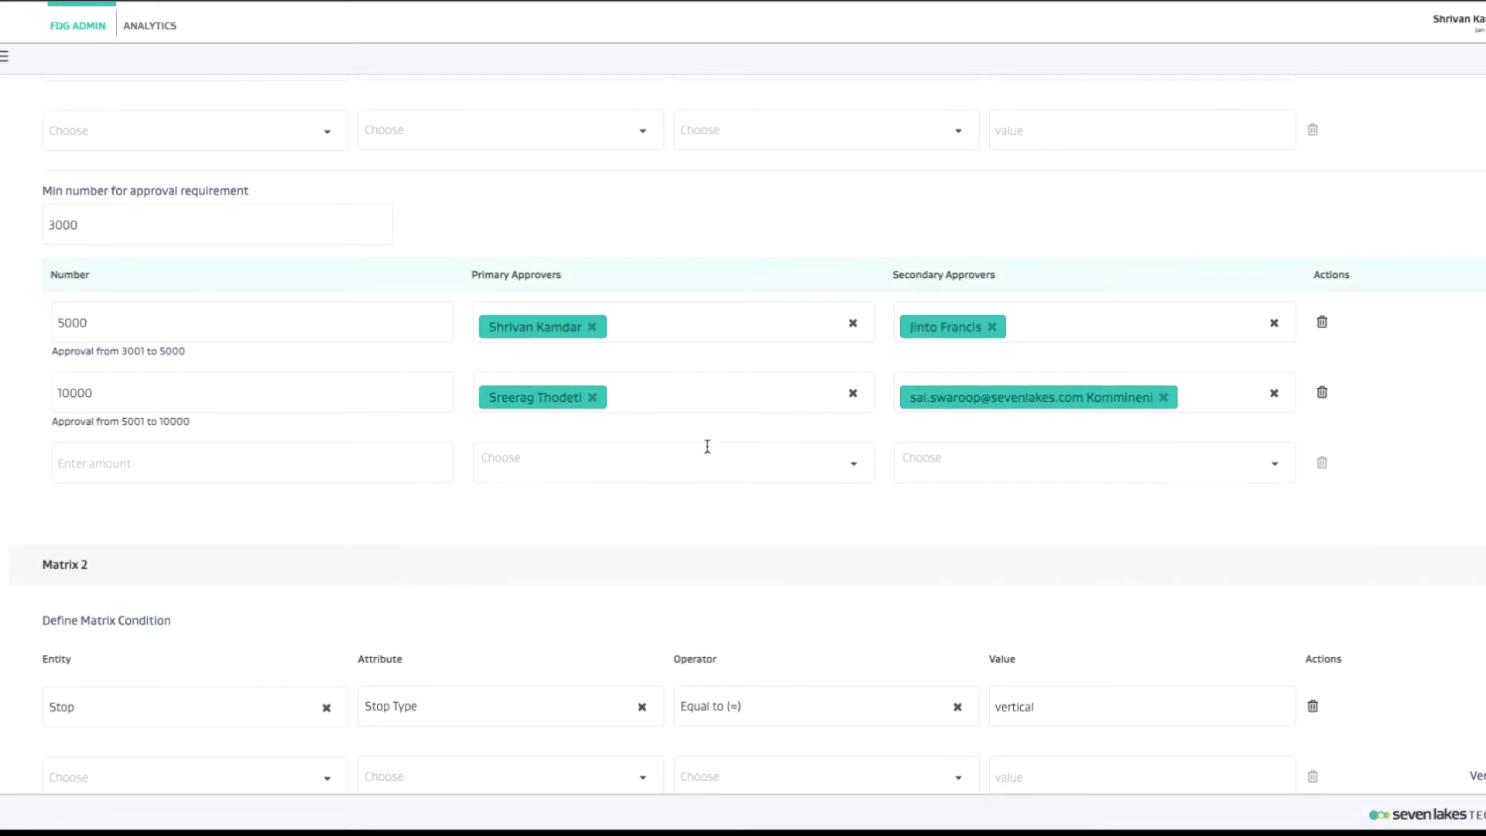
Step: Remove the duplicate primary approver from Matrix 2's 1000 level, then cancel the matrix editor
scroll(633, 504, down, 3)
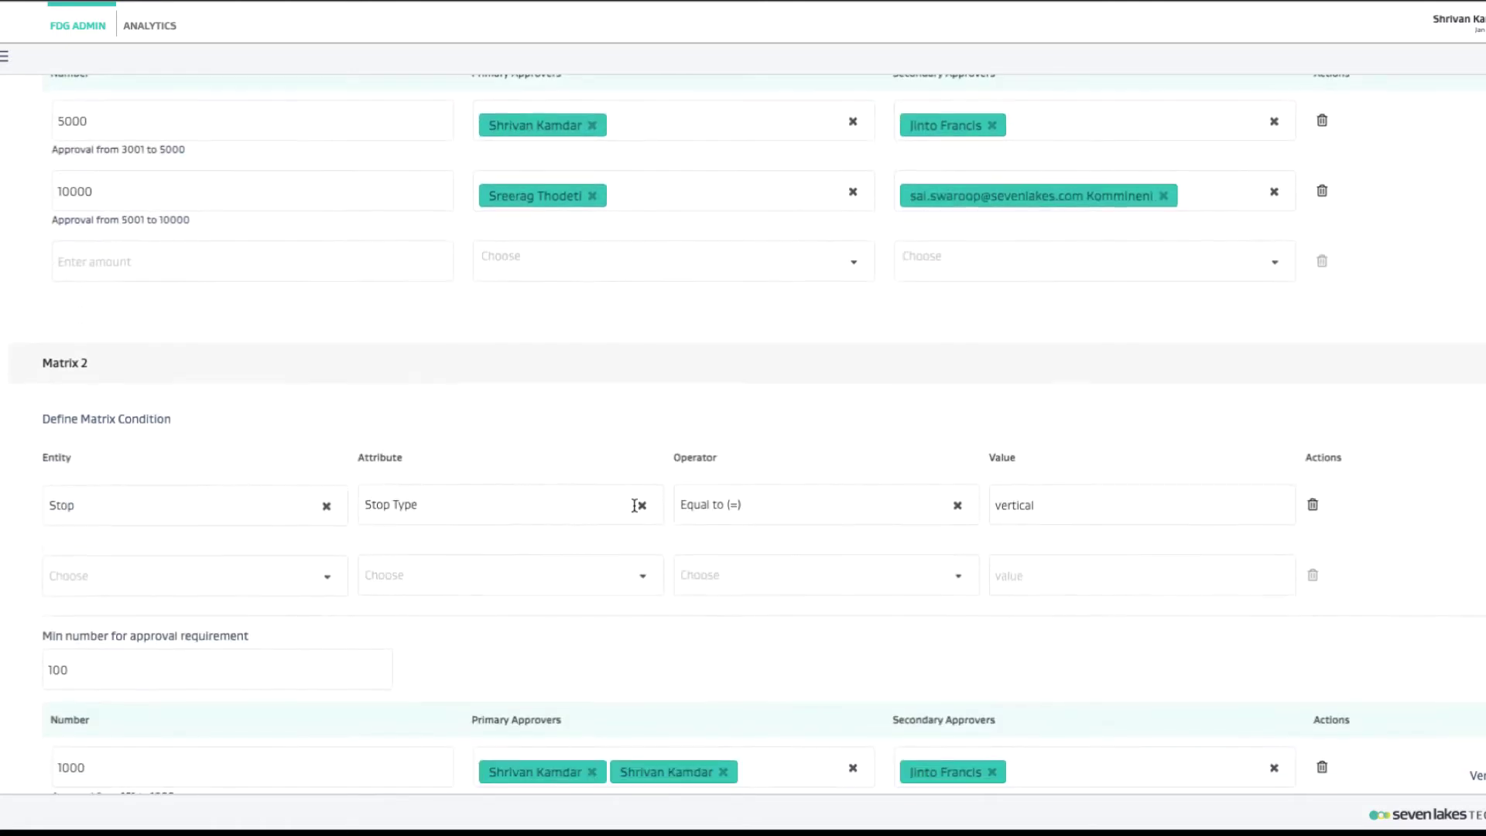
scroll(782, 546, down, 1)
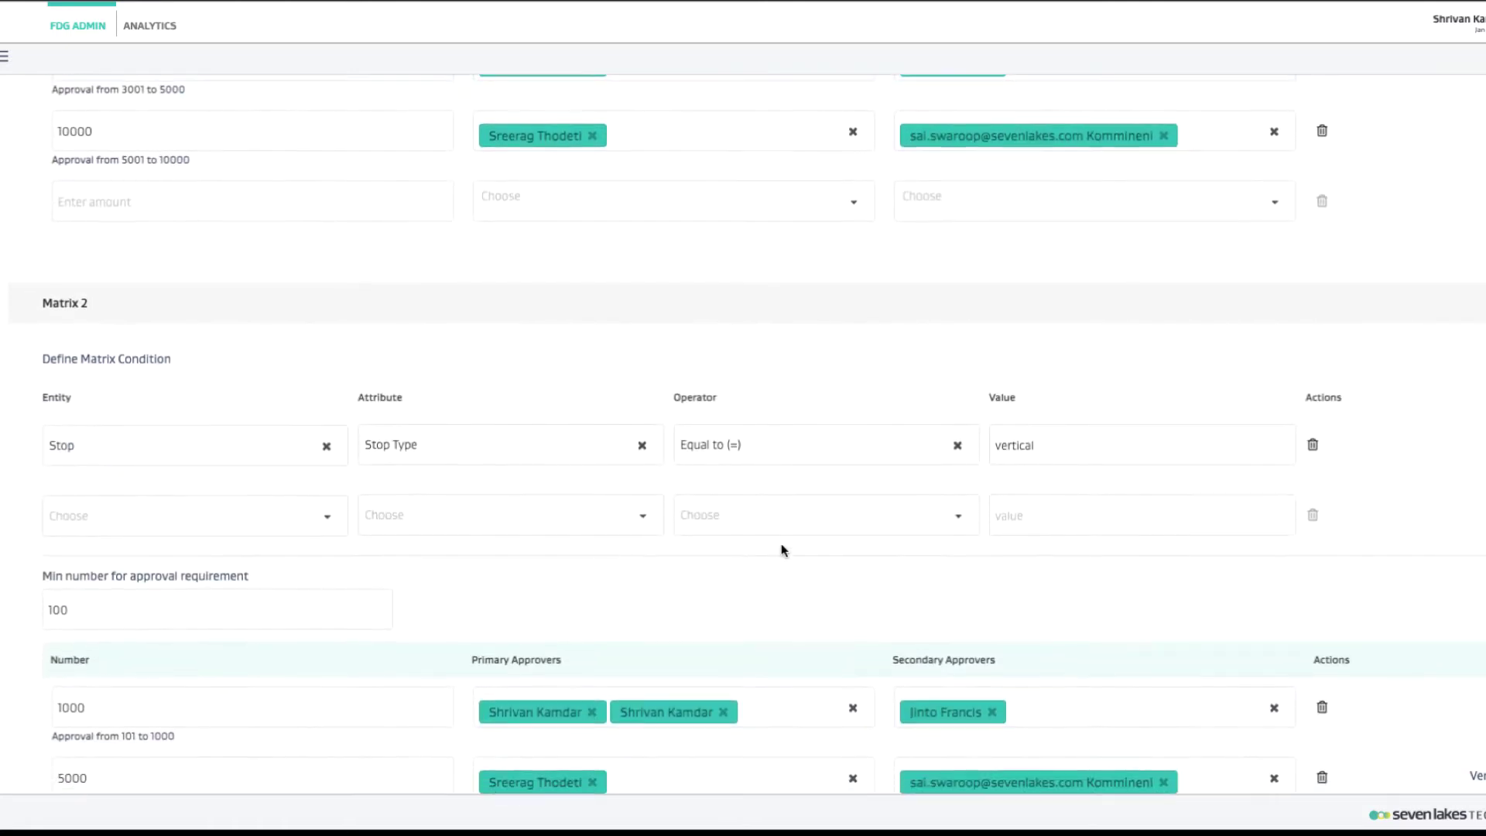
scroll(607, 550, down, 1)
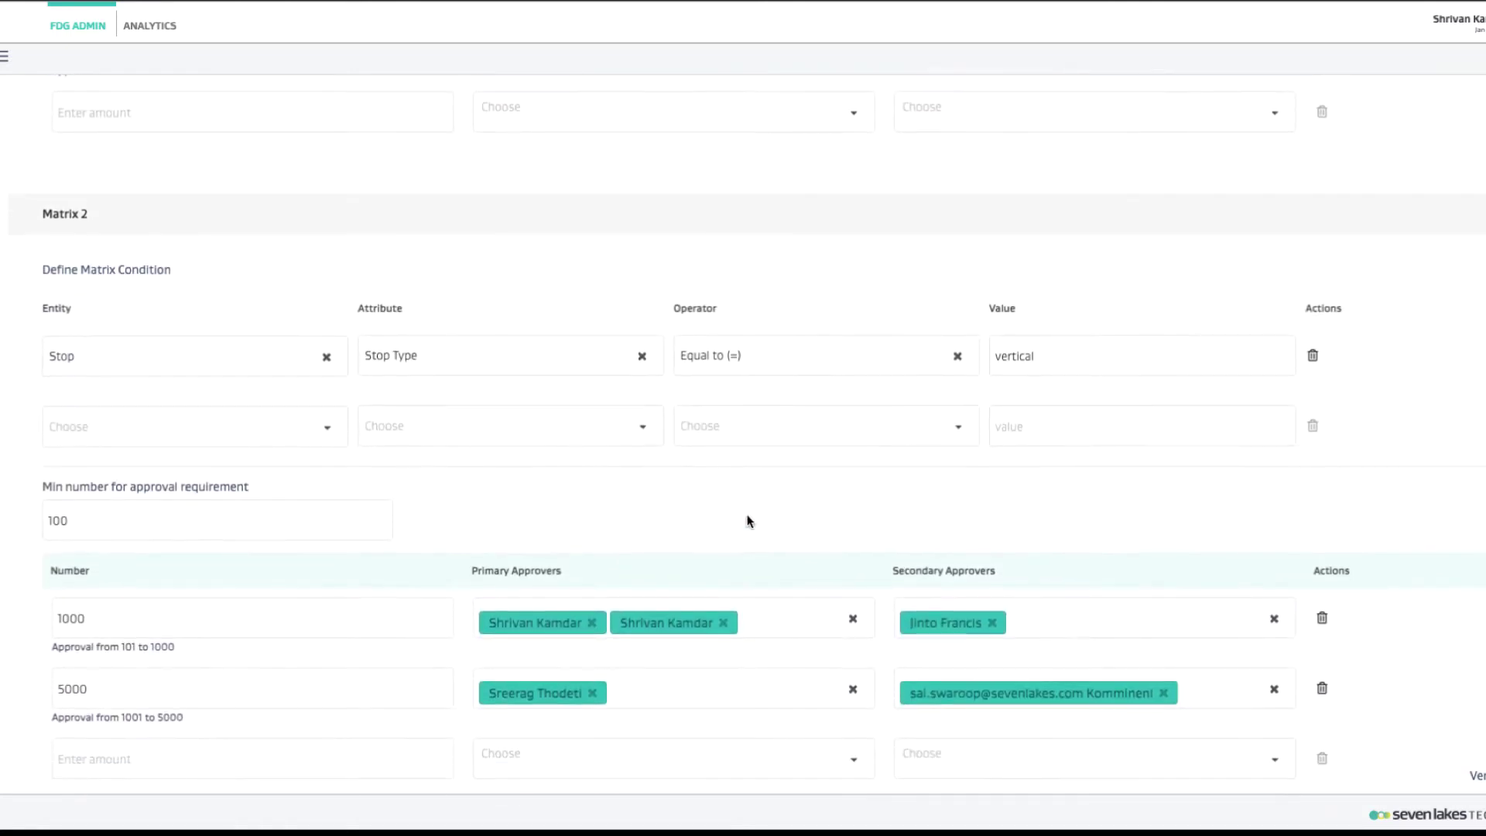
scroll(787, 521, down, 2)
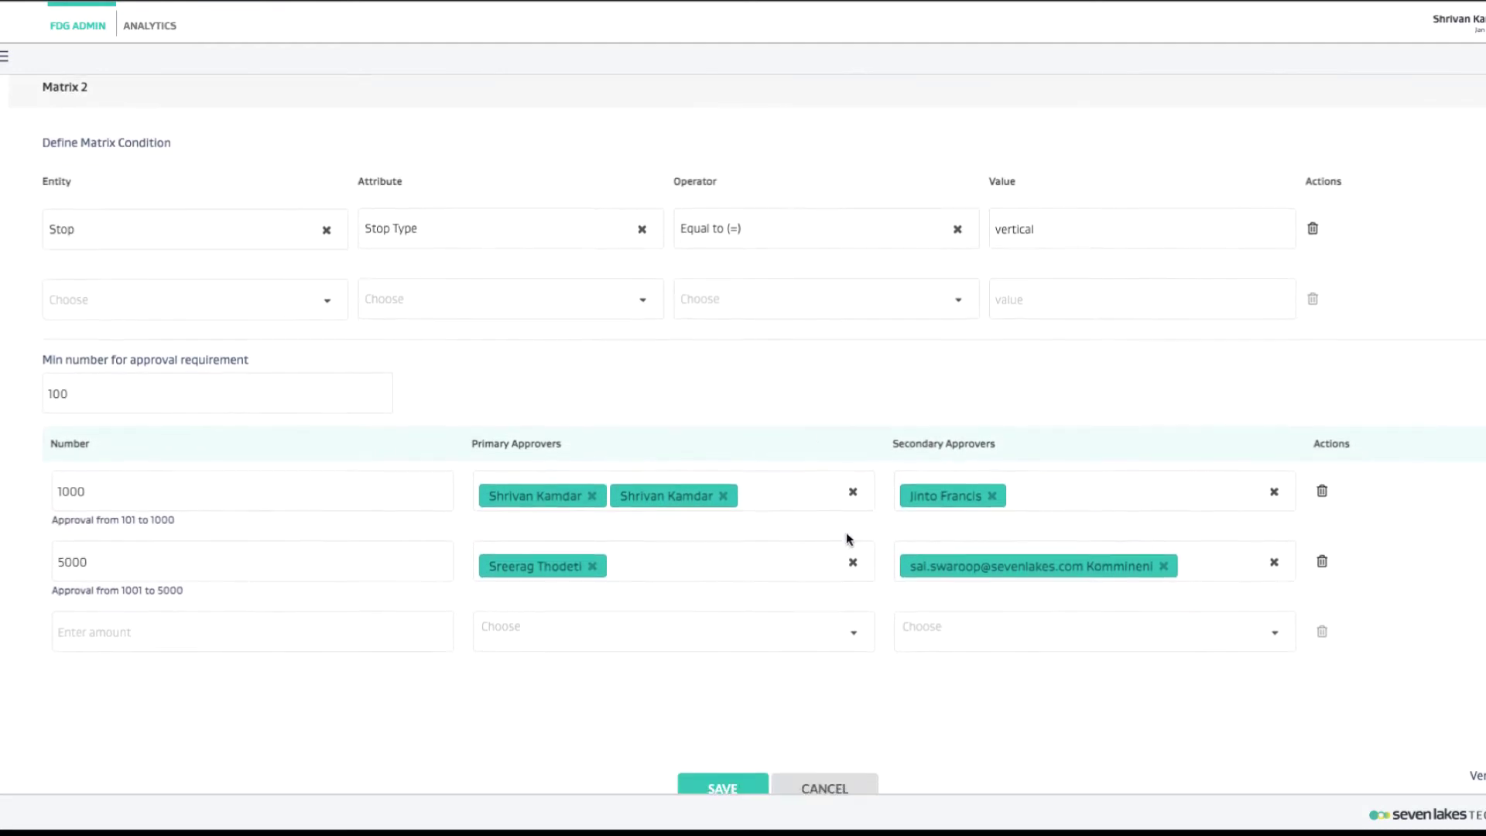
scroll(847, 534, down, 1)
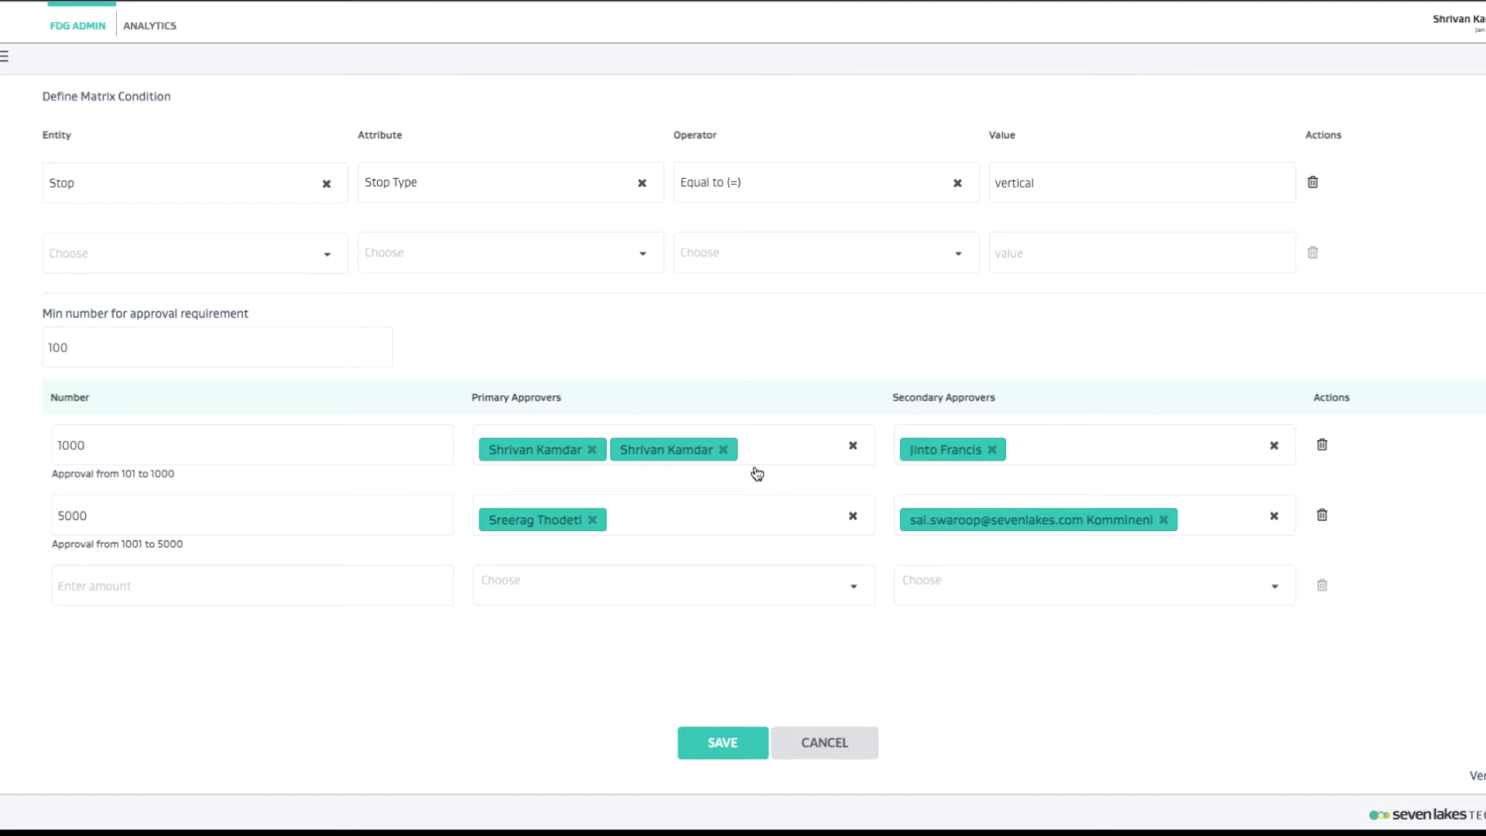
click(724, 449)
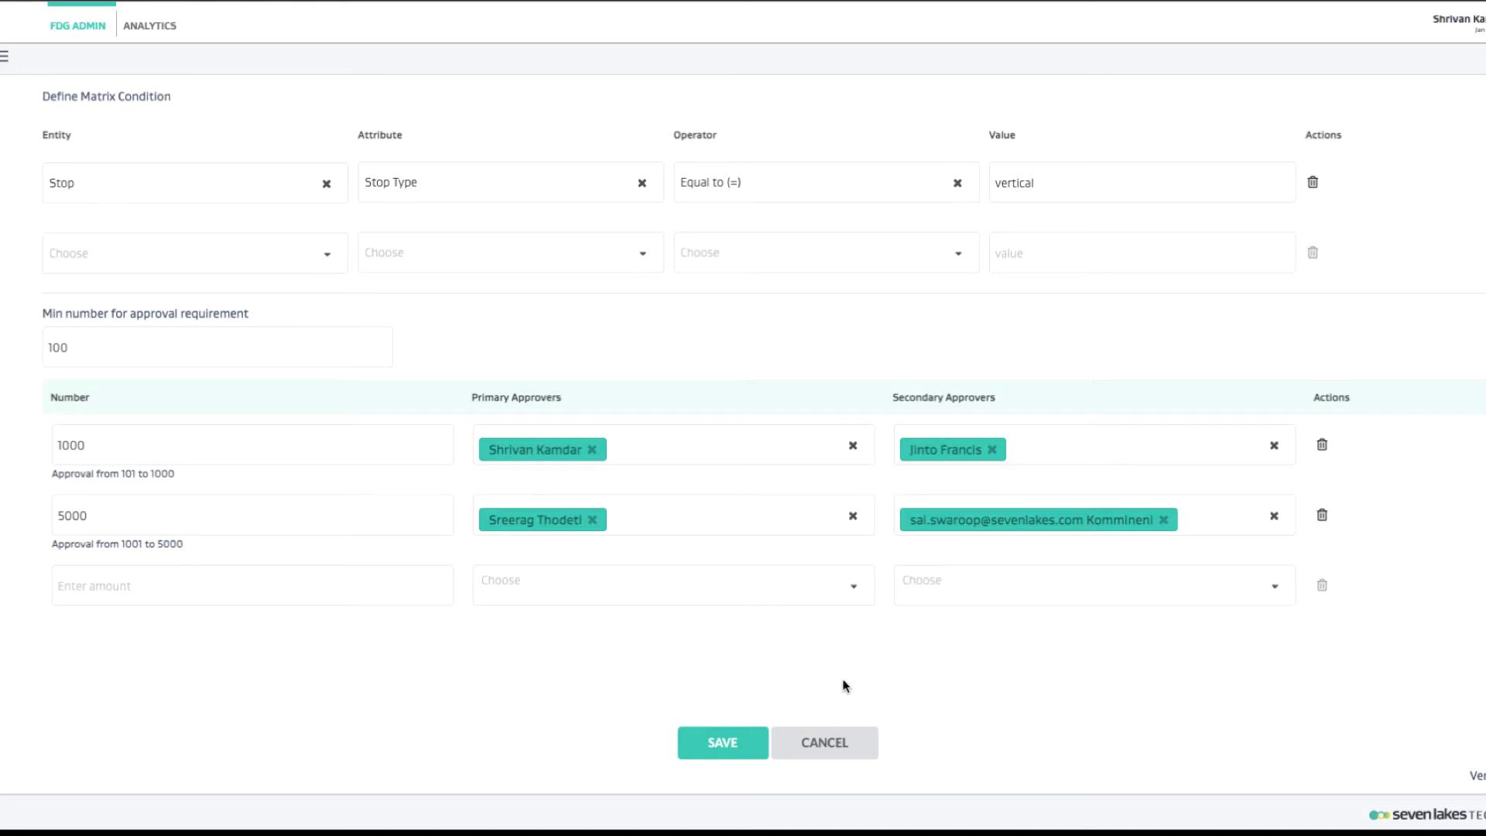
click(830, 744)
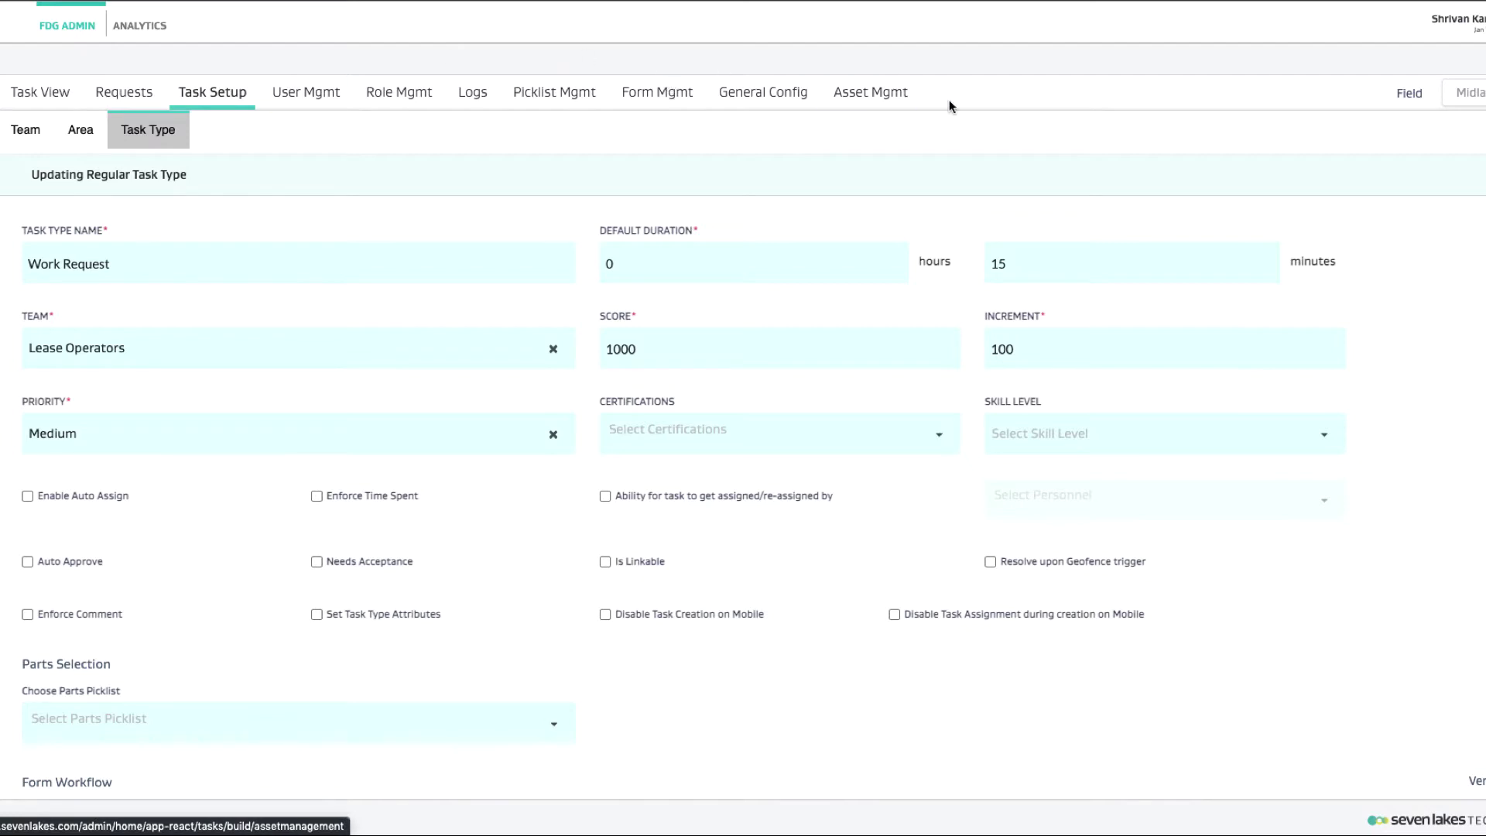
Step: Check the Work Request task type uses Economic Matrix for Work Requests with Medium priority
scroll(1412, 363, down, 3)
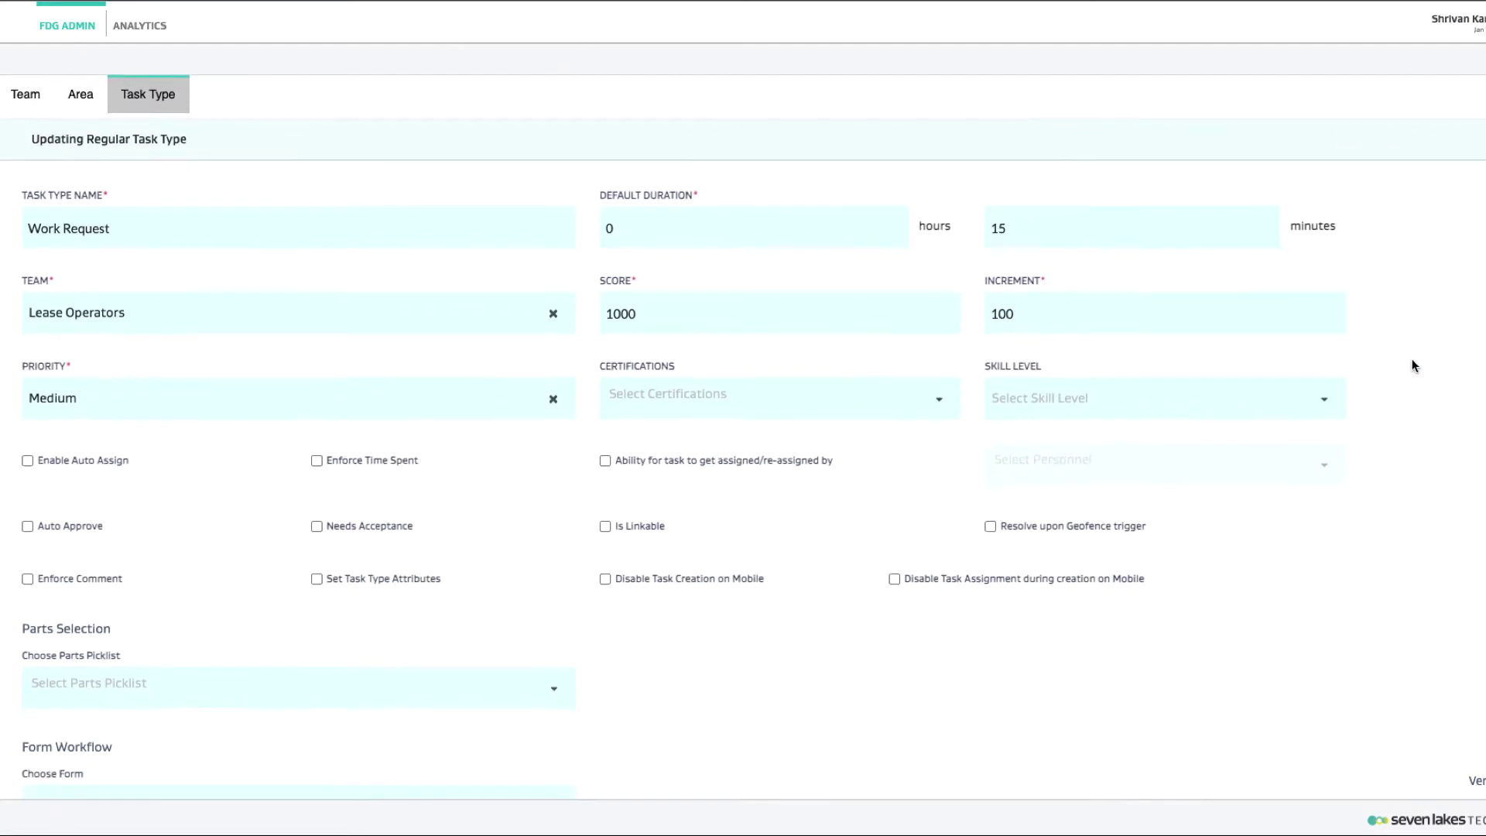
scroll(1412, 362, down, 2)
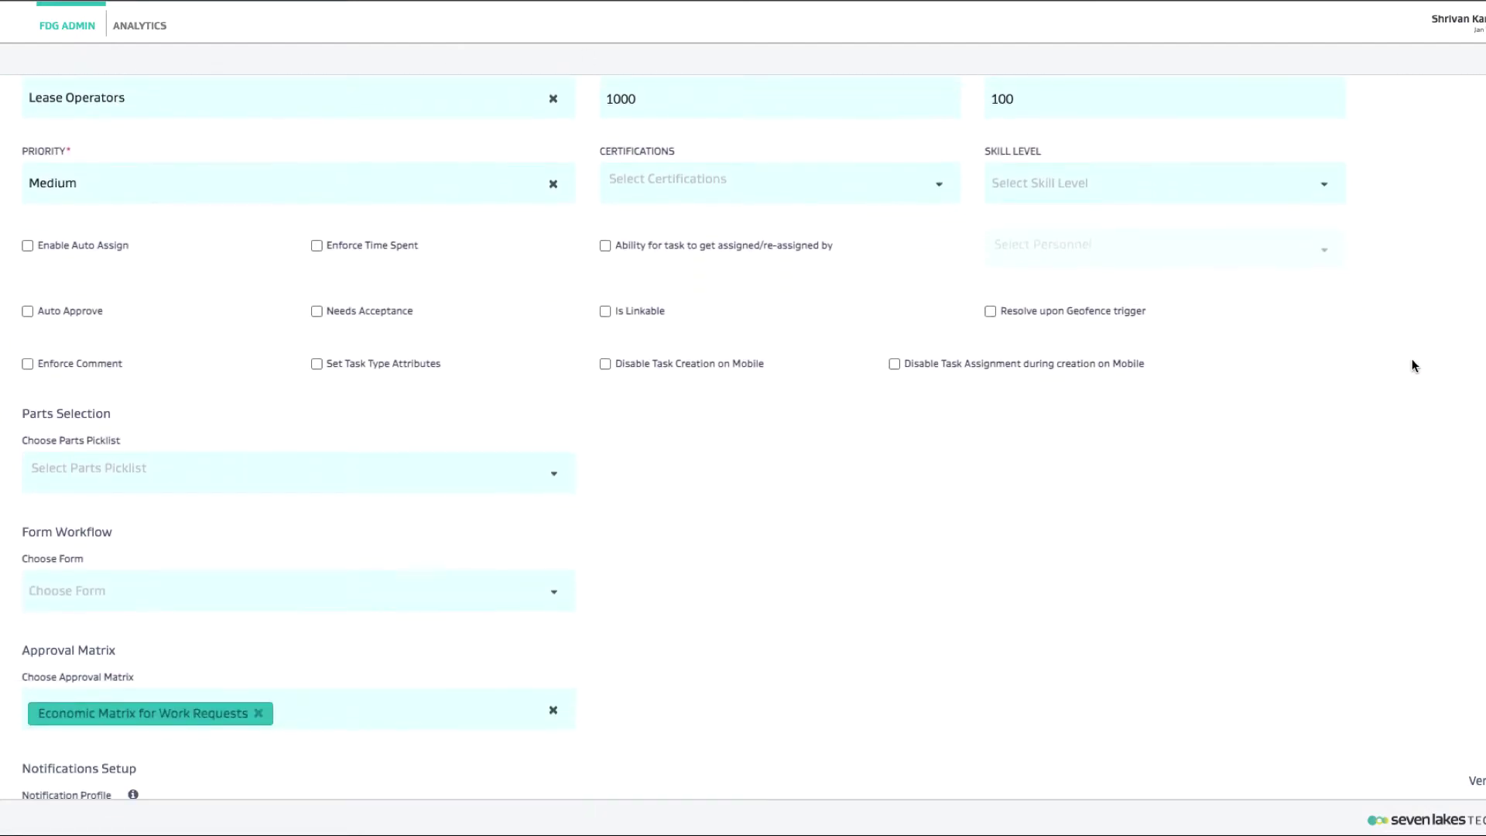
scroll(1412, 361, down, 5)
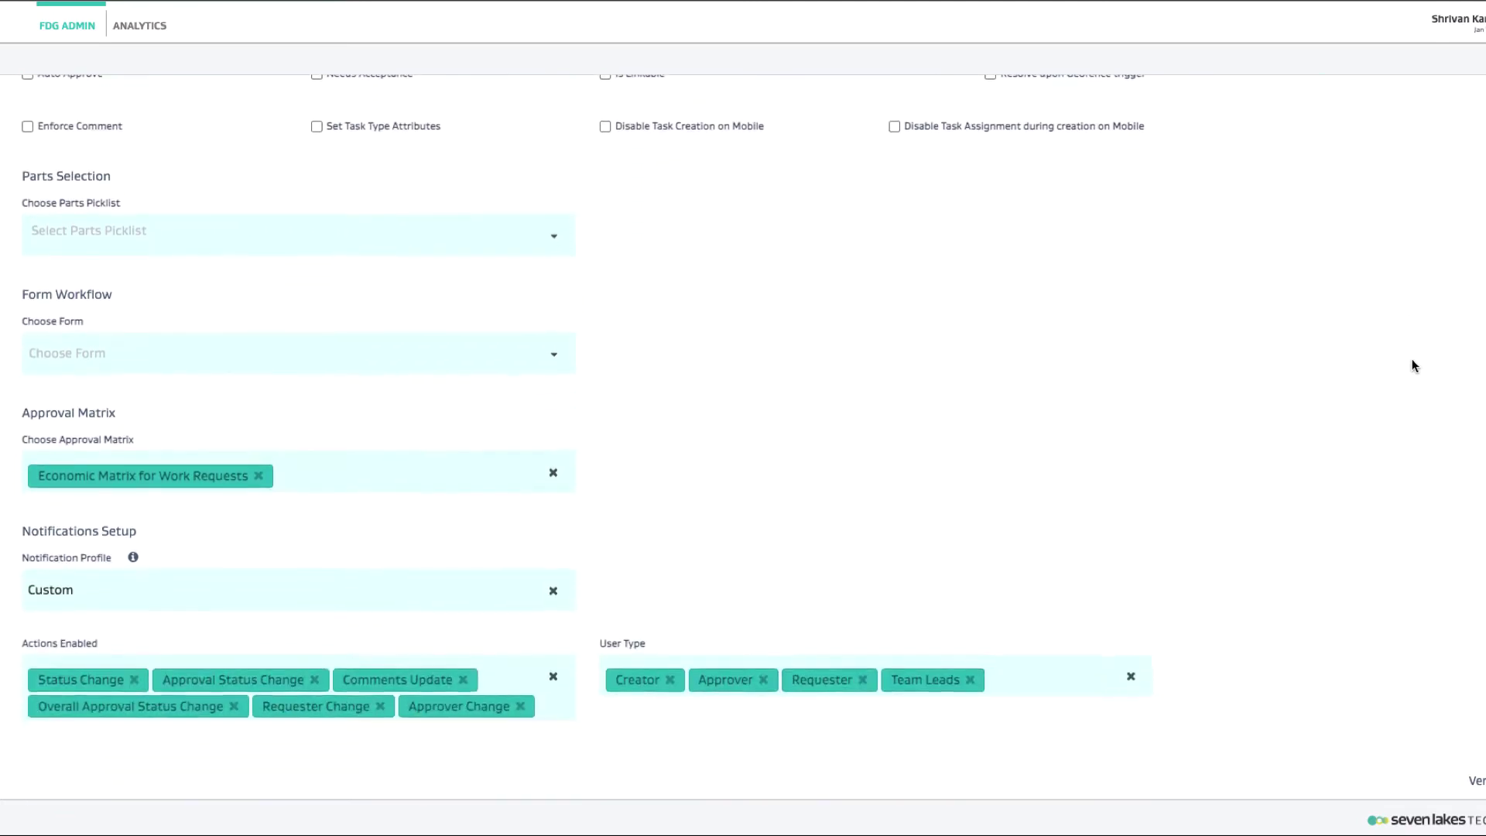
scroll(1412, 365, down, 3)
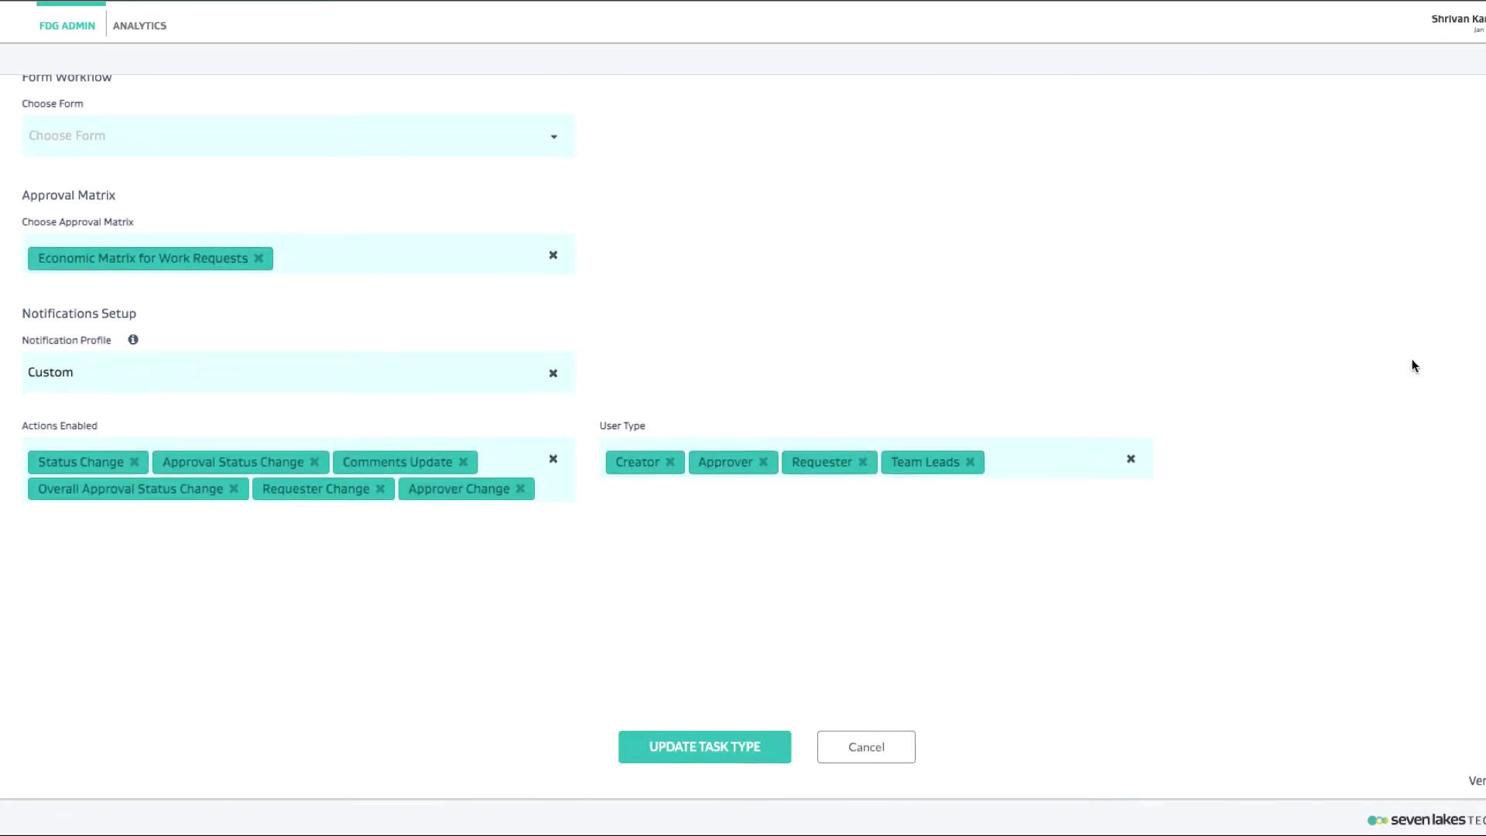
scroll(1413, 362, up, 6)
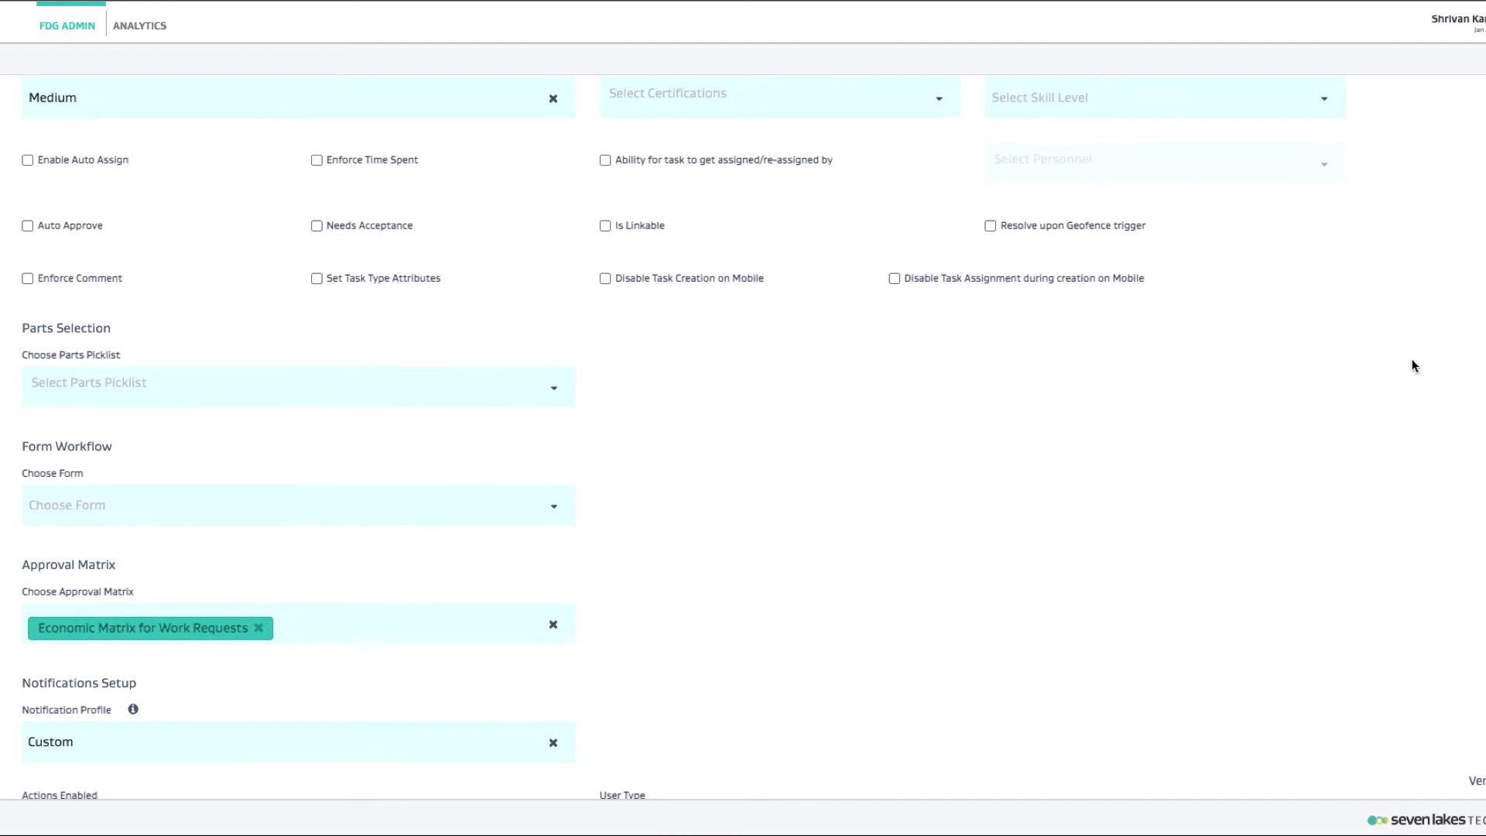
scroll(1412, 367, up, 1)
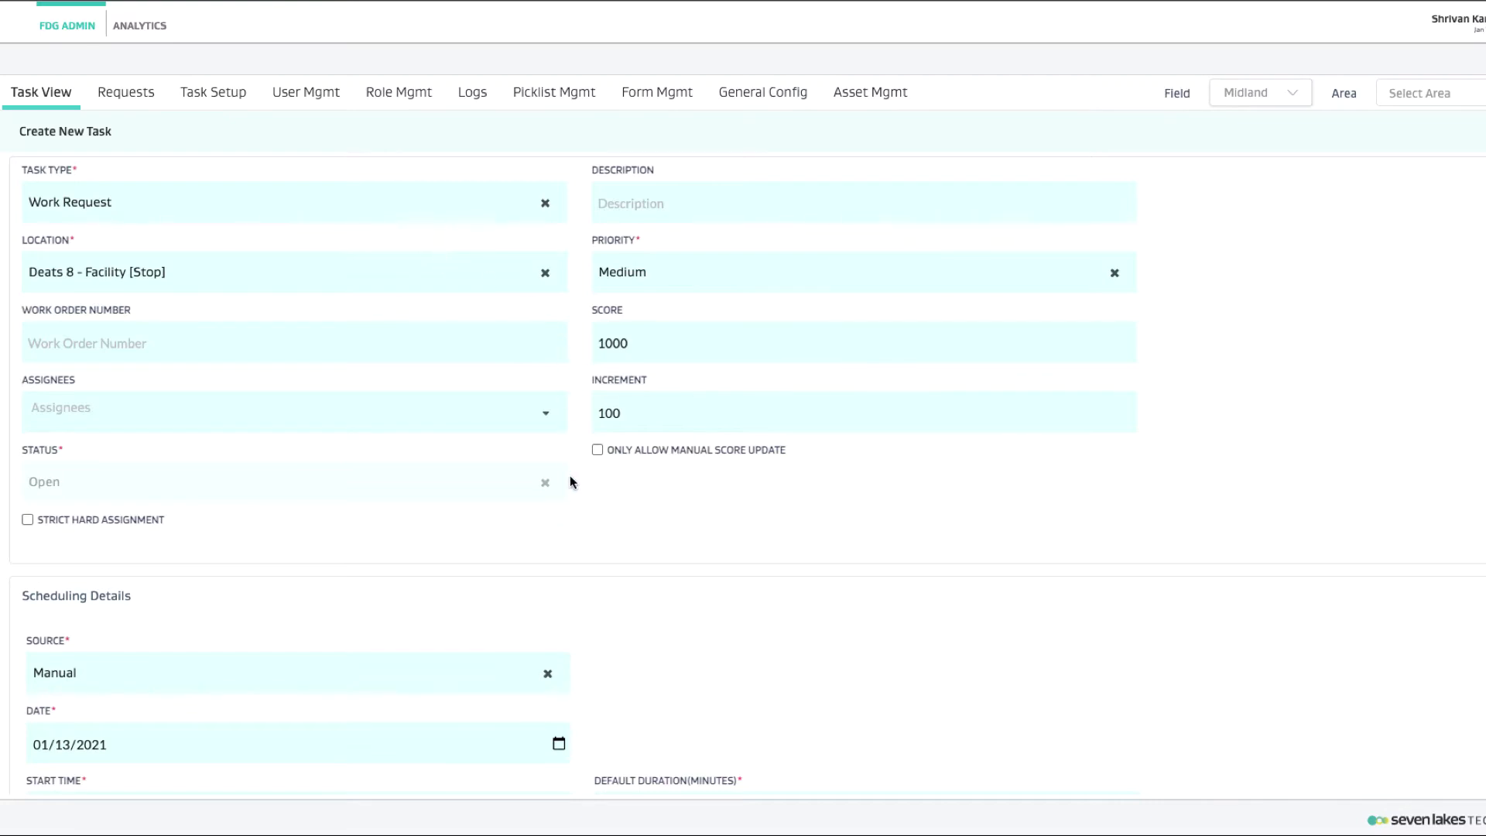
Step: Scroll the Deats 8 - Facility Work Request form (Cost 1000, Economics 250) down to CREATE
scroll(573, 509, down, 5)
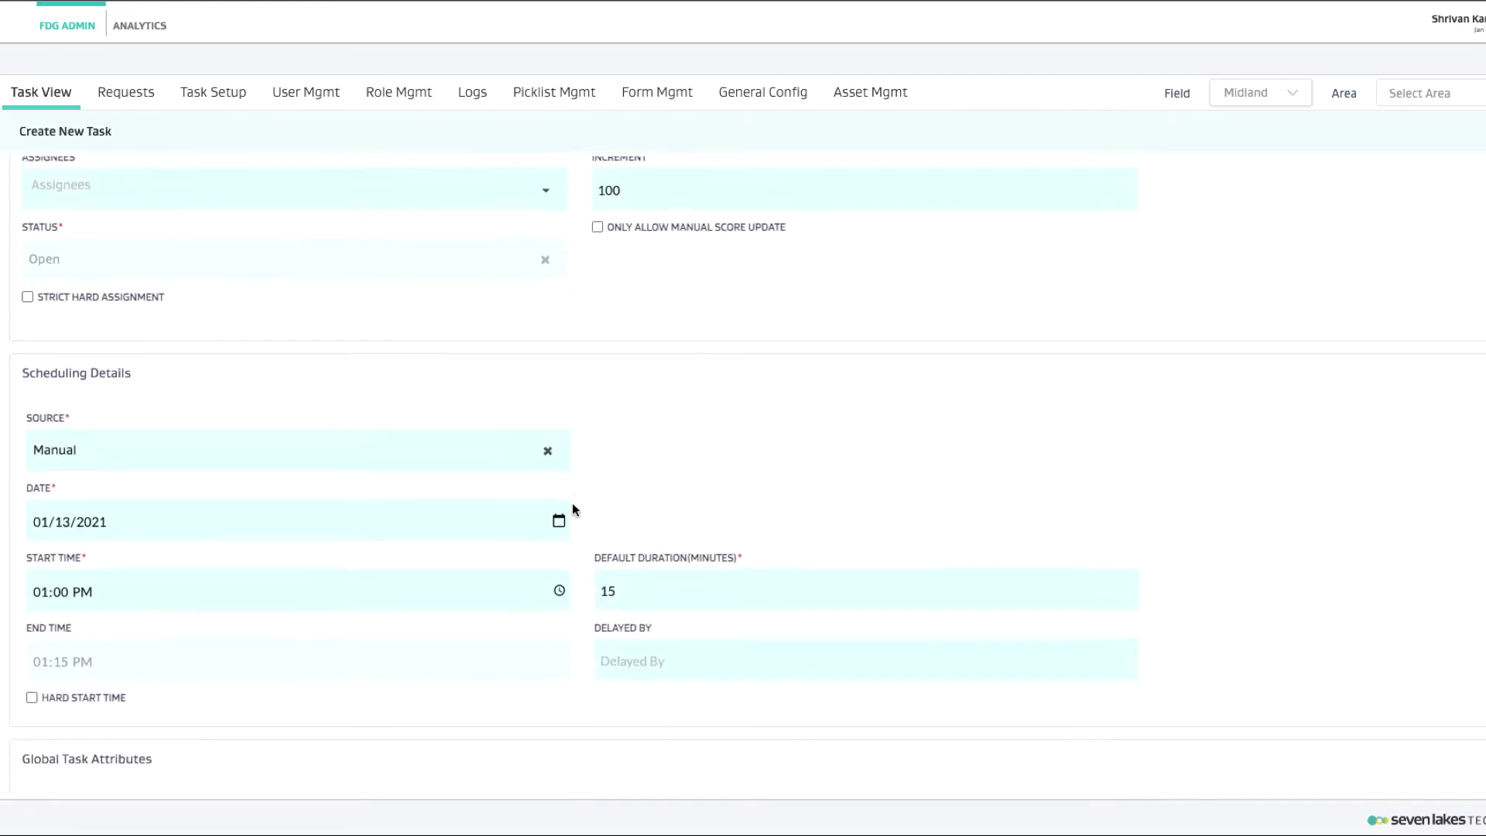
scroll(574, 509, down, 3)
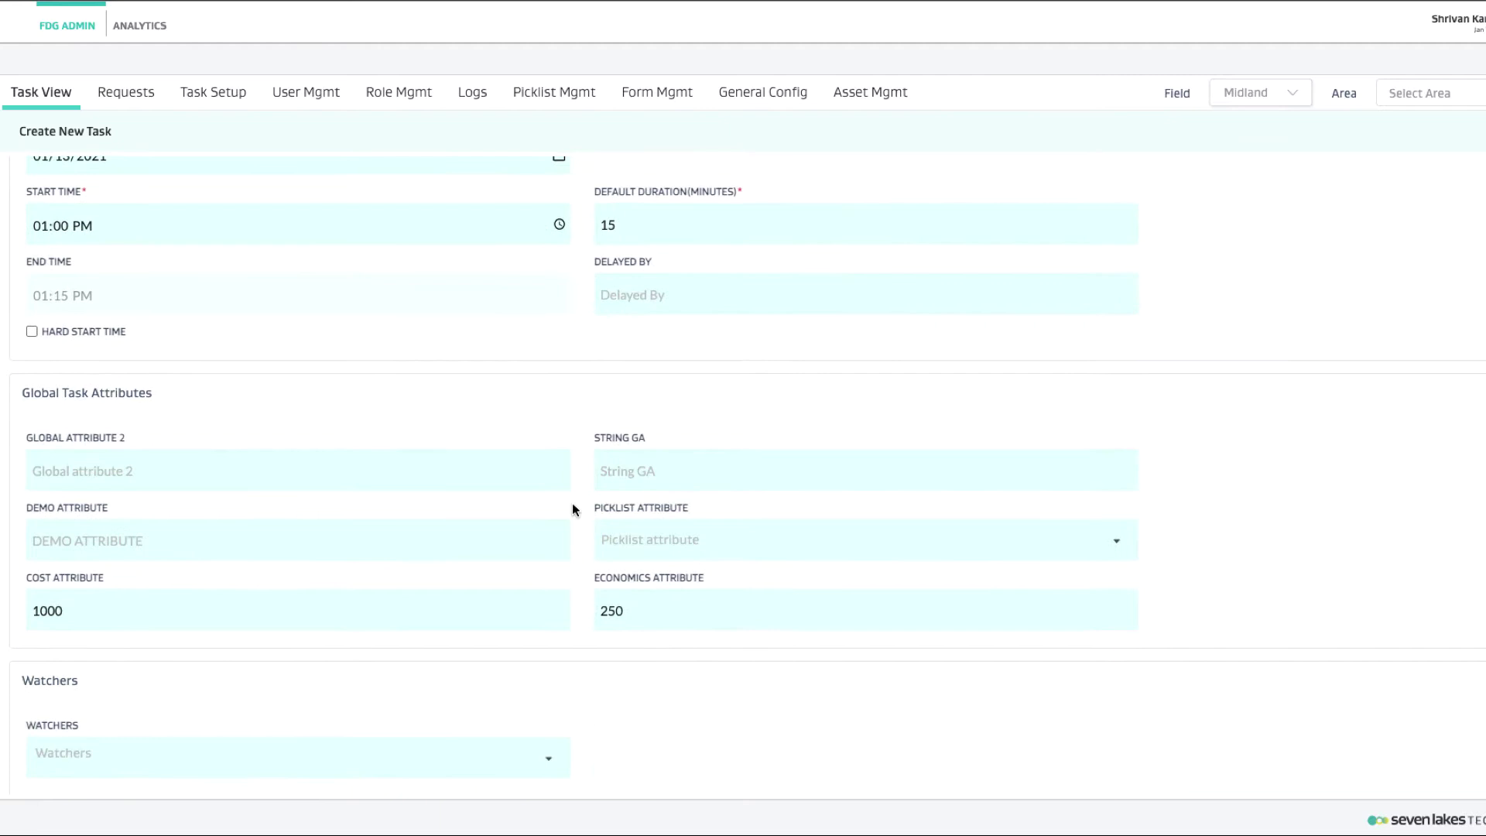
scroll(573, 509, down, 1)
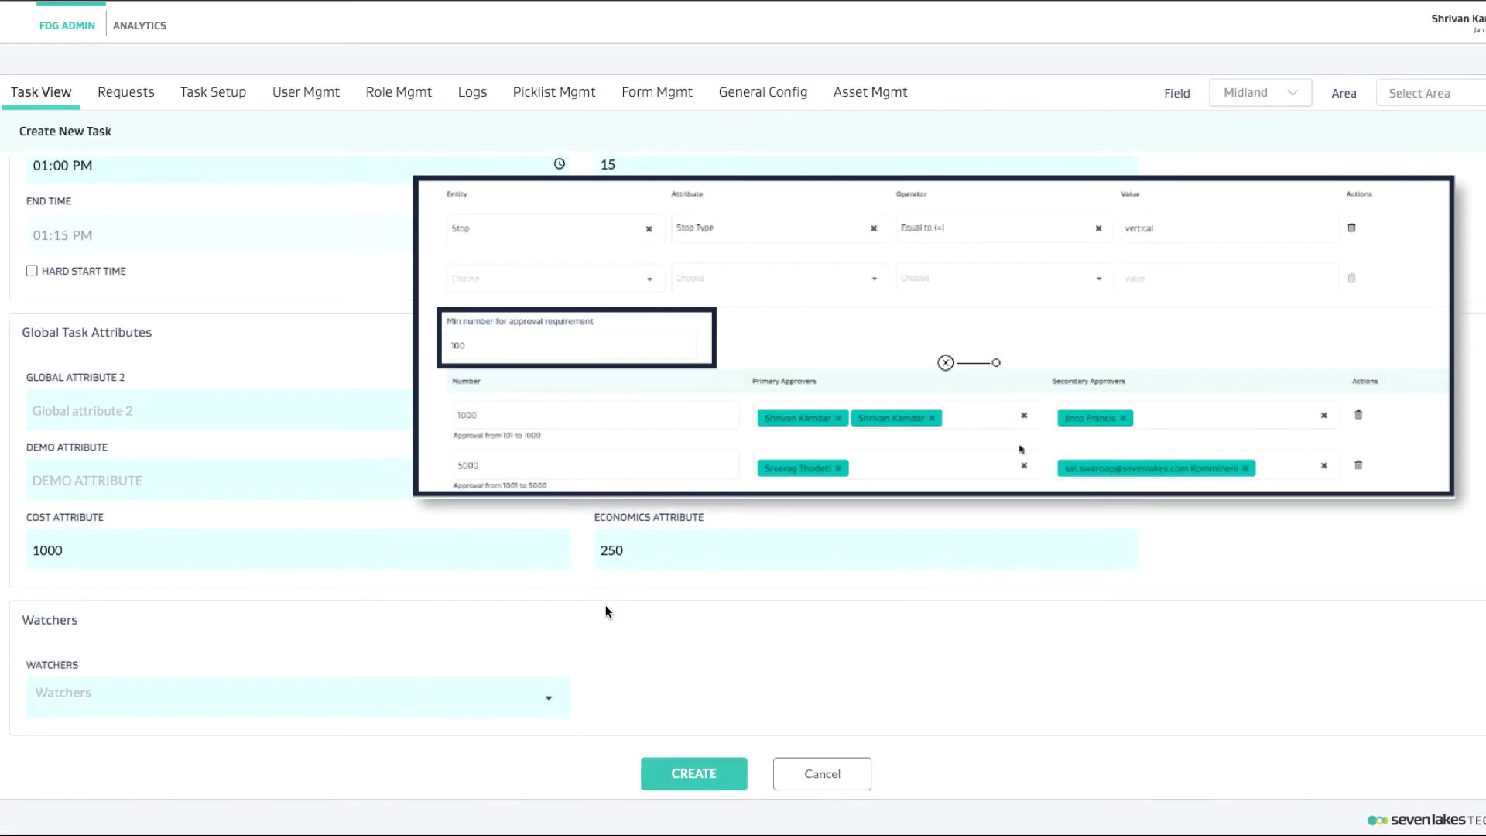
Step: Create the Deats 8 - Facility Work Request and list it under My Work Requests
click(674, 774)
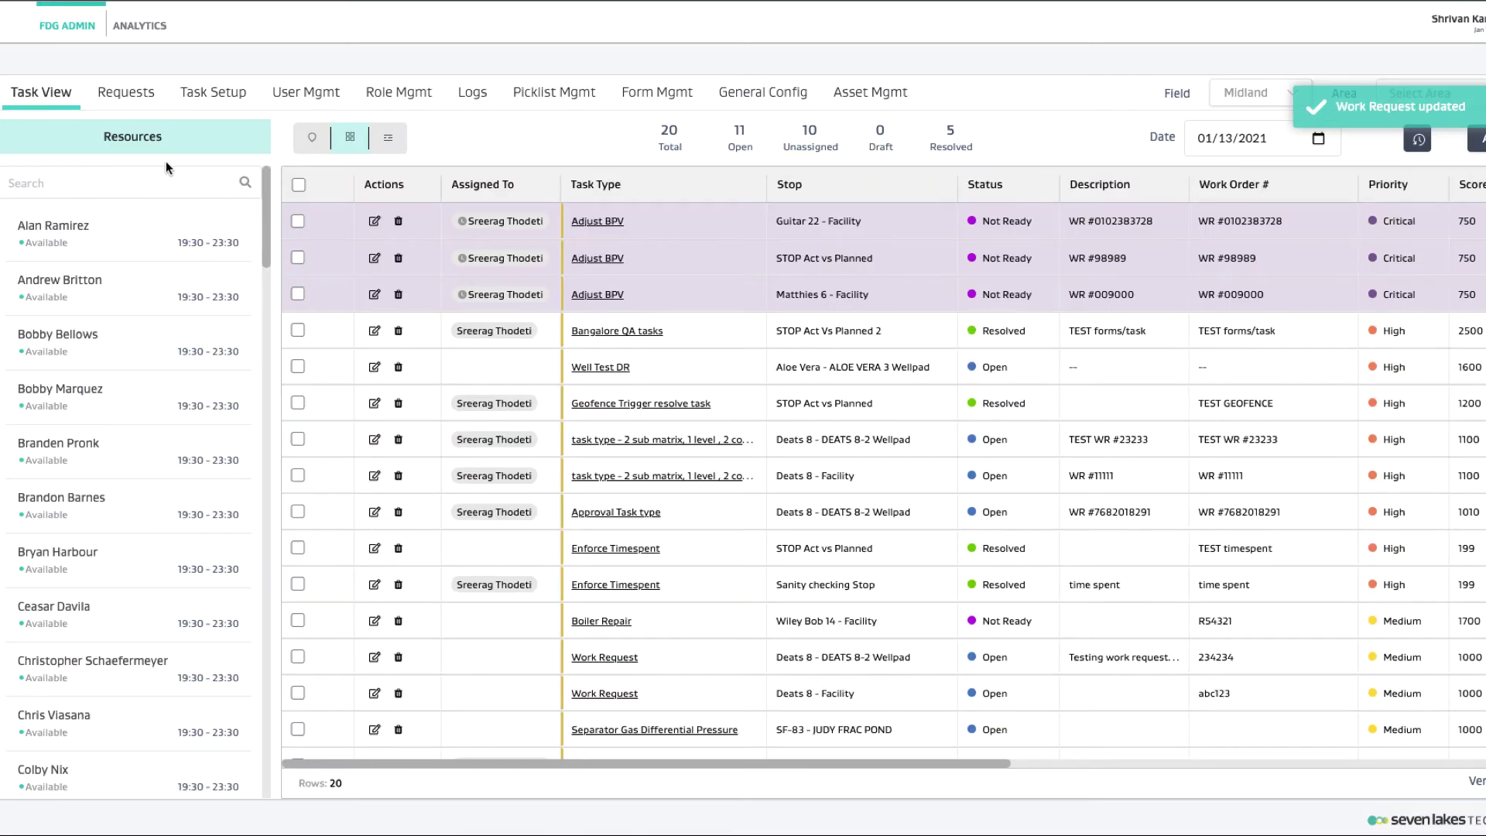
click(120, 96)
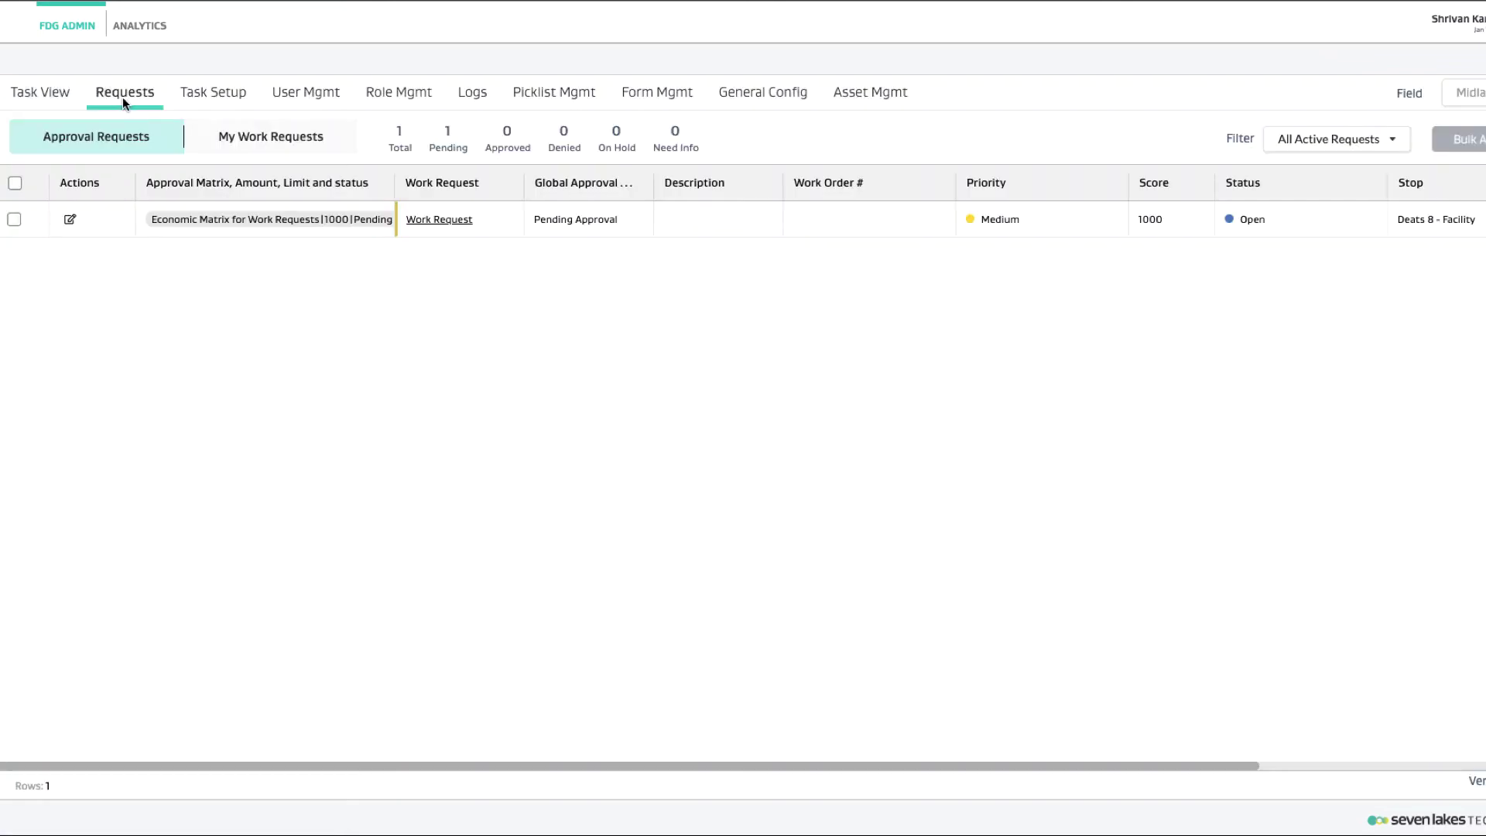
click(258, 139)
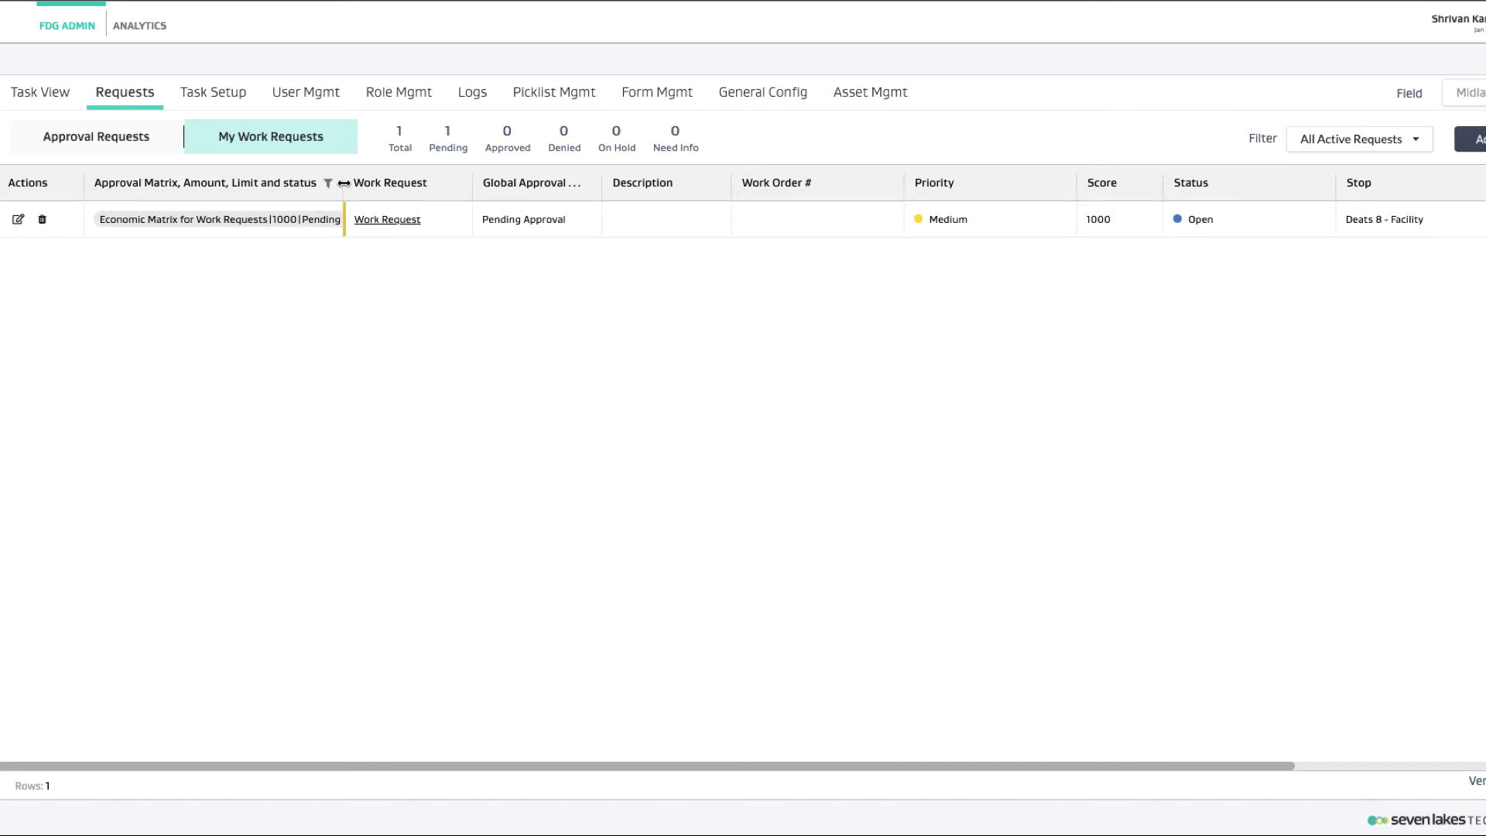
Step: Check its Economic Matrix 1000 pending status, then view it in Approval Requests
drag(344, 183, 415, 188)
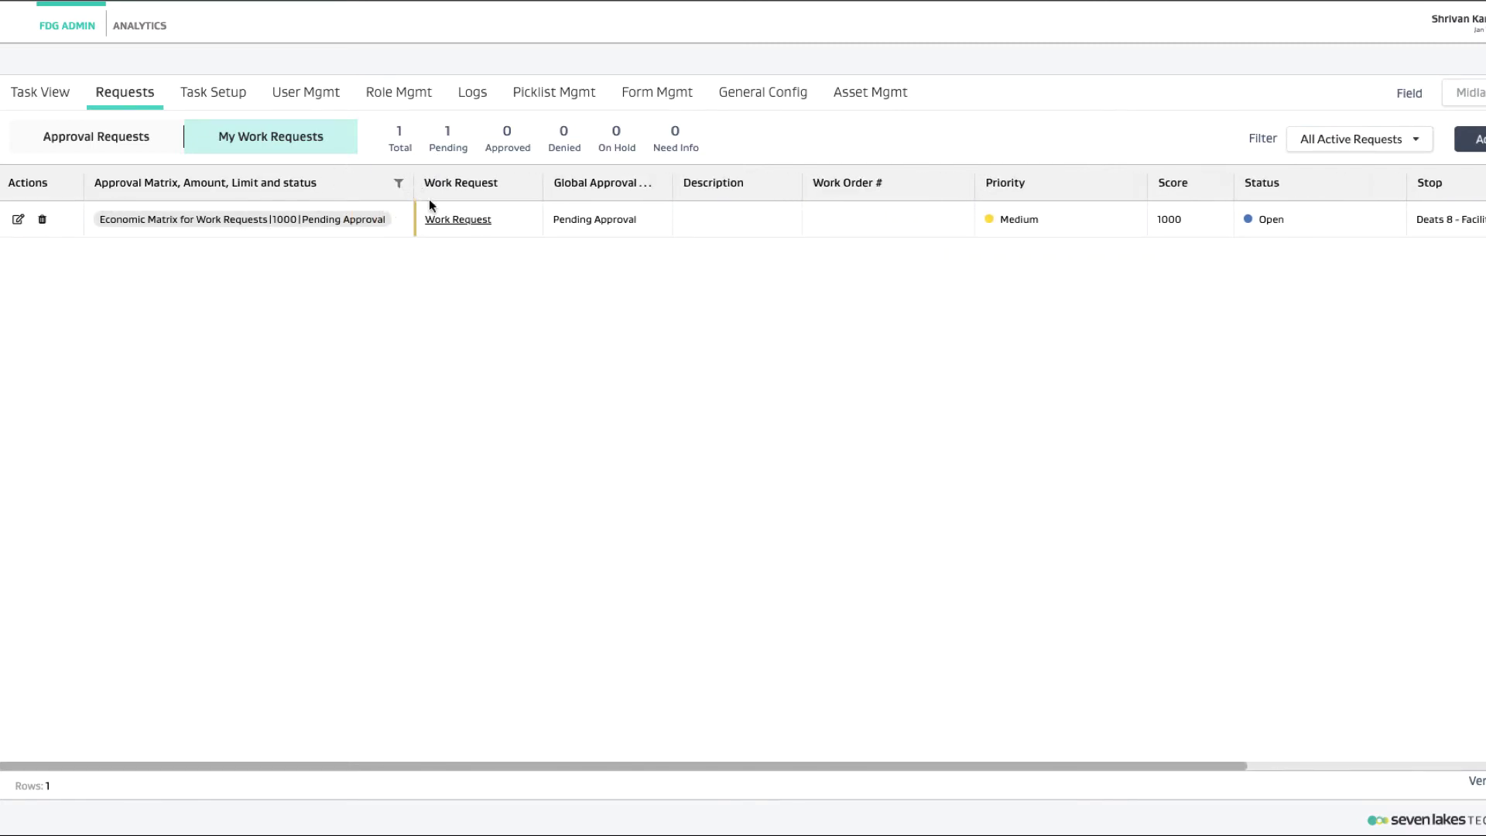
click(457, 220)
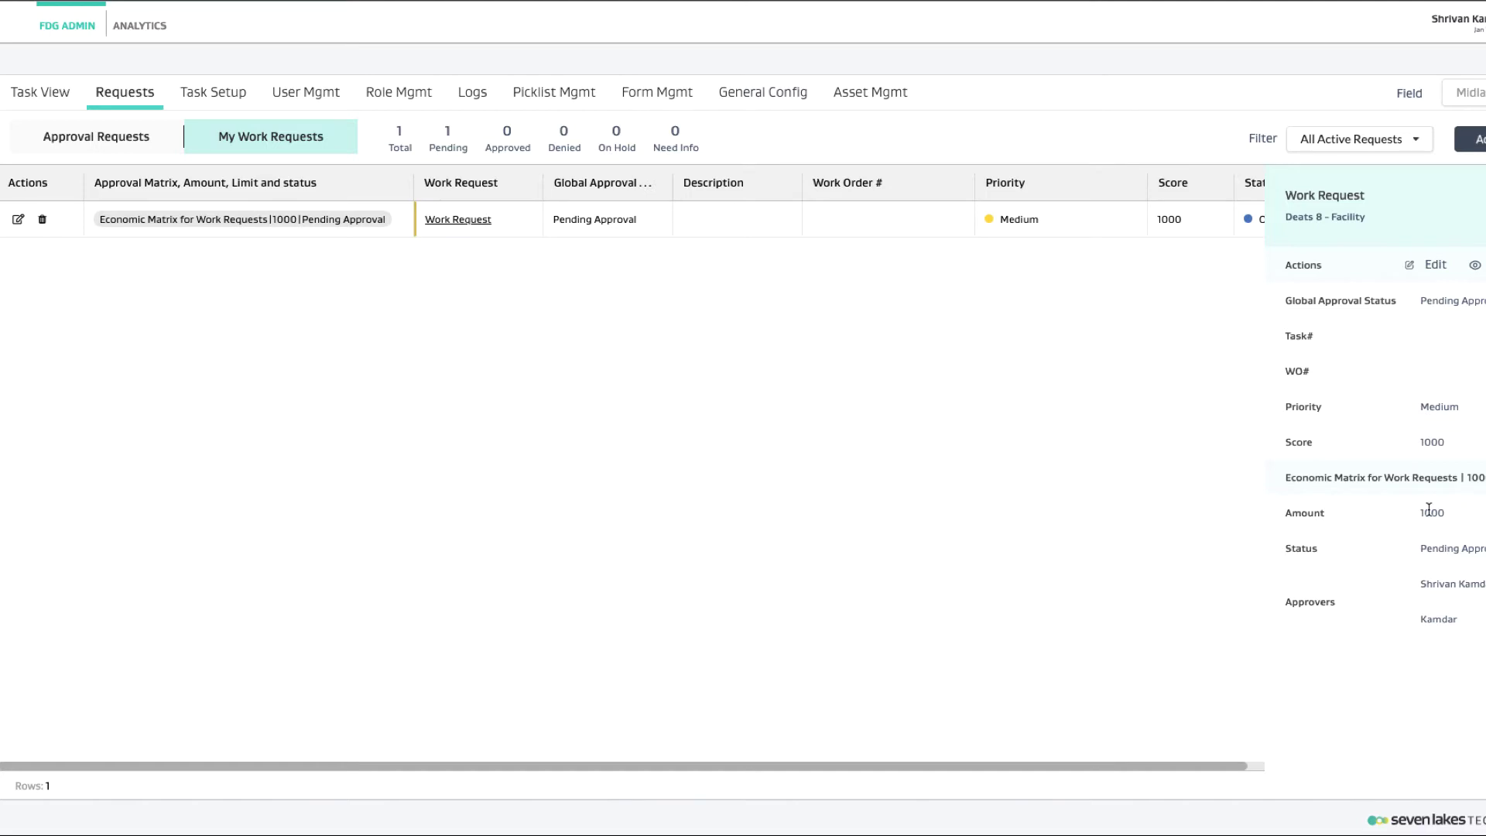
click(93, 139)
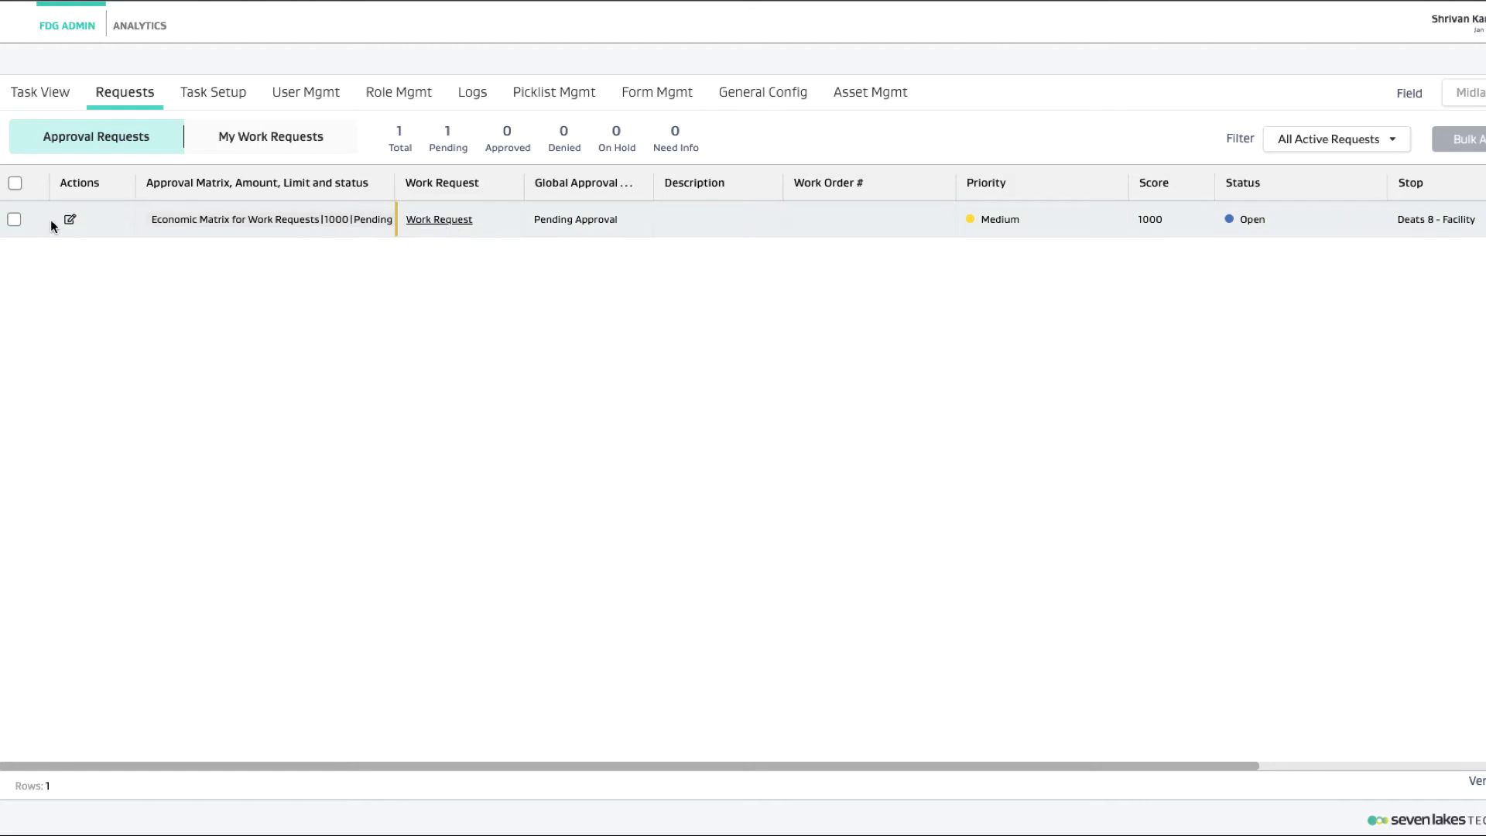
Step: Set the pending Work Request's action to Approve, confirm, and save the update
click(71, 221)
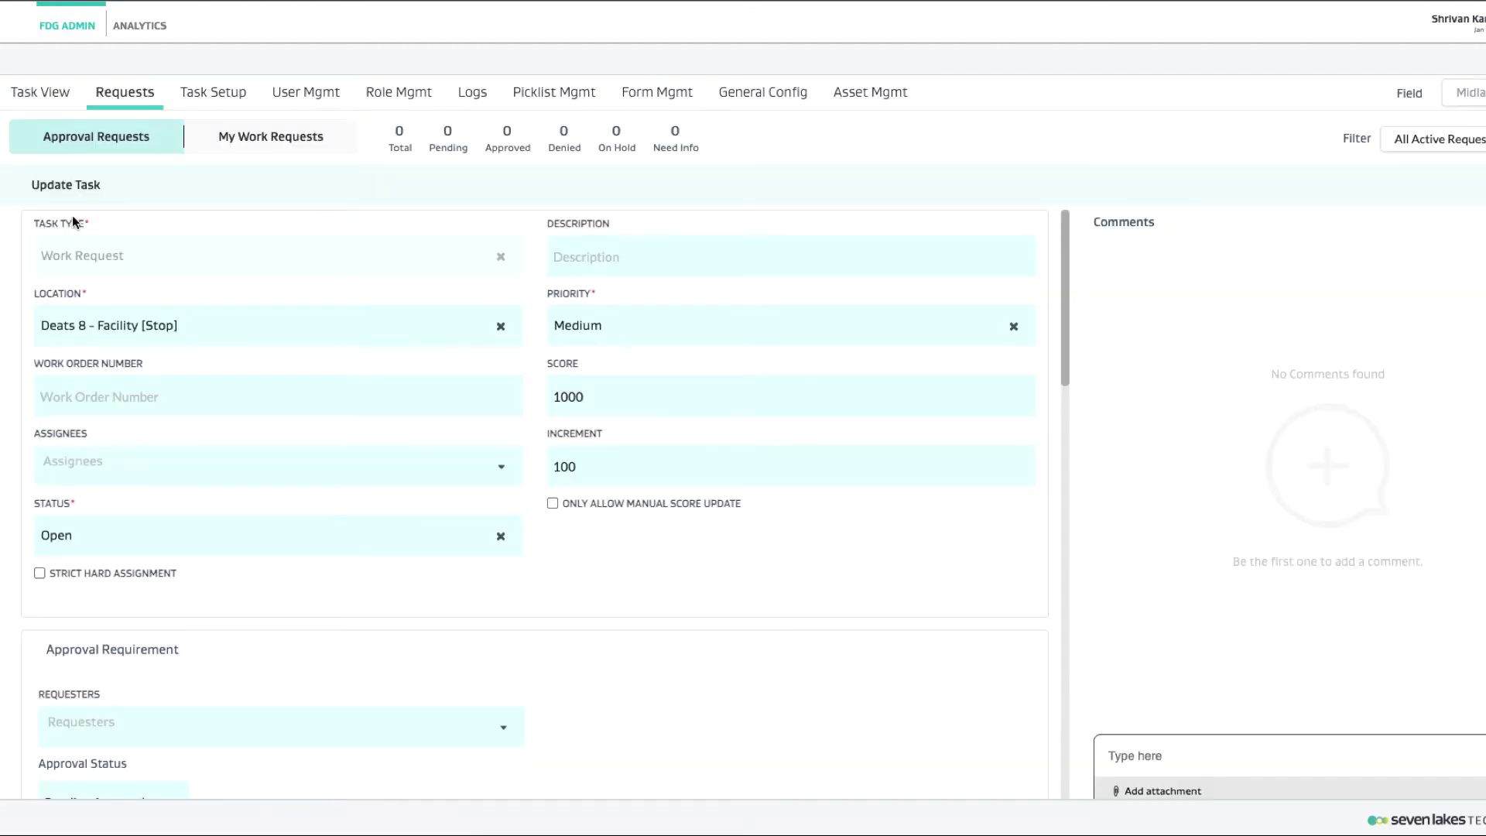
scroll(540, 616, down, 3)
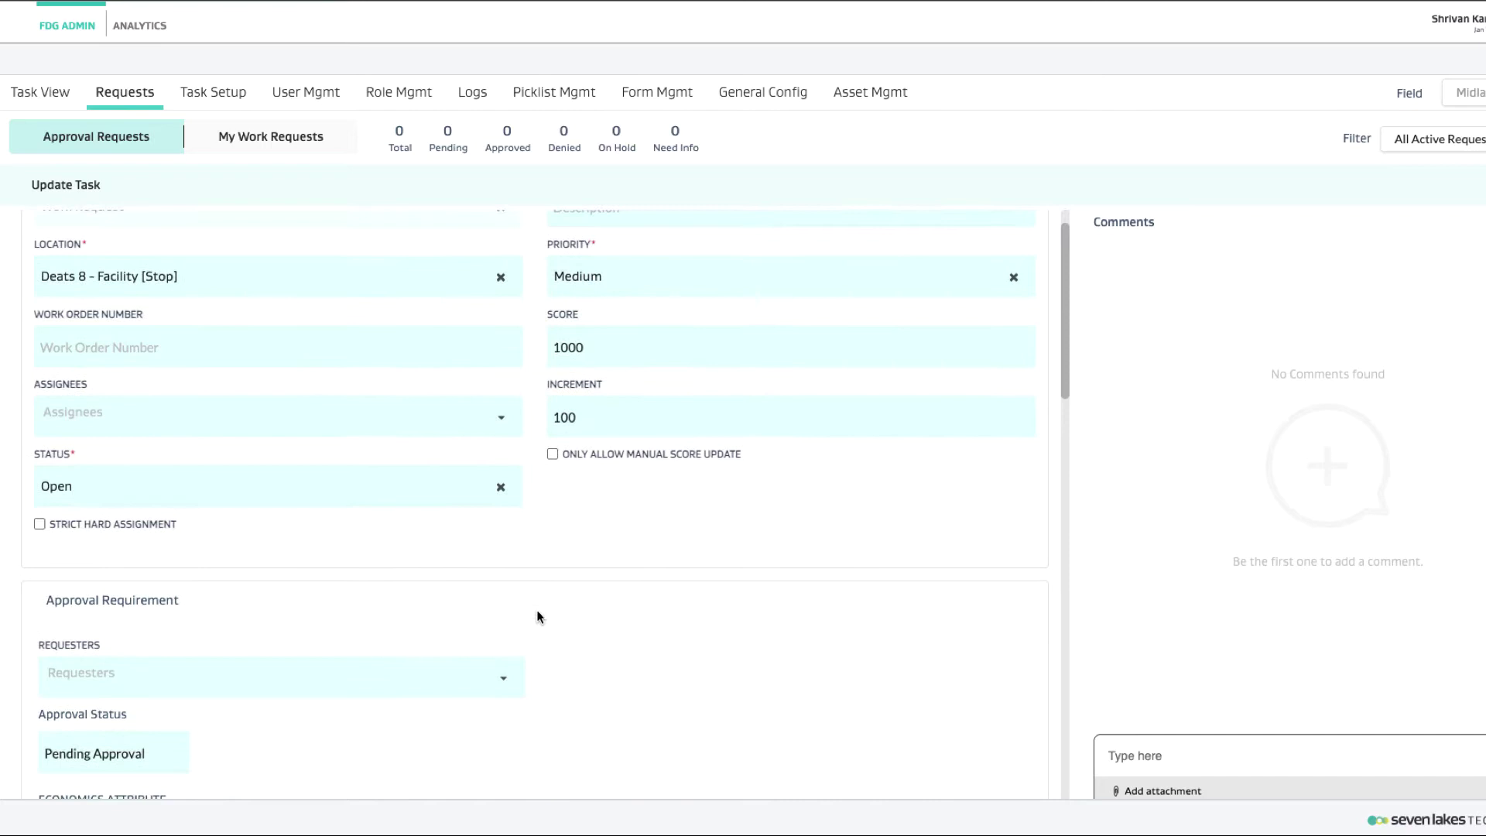
scroll(539, 616, down, 1)
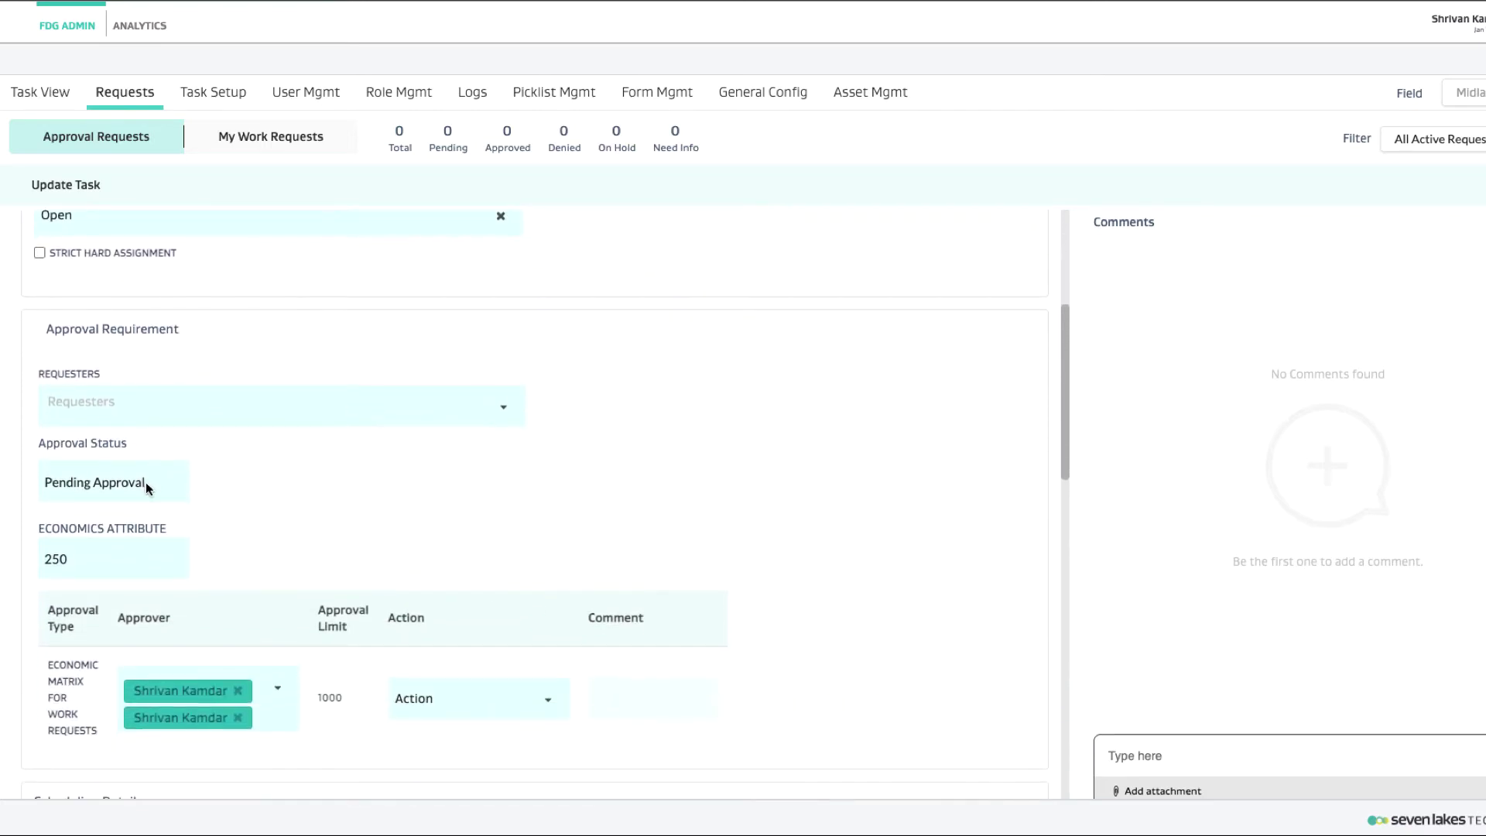
click(479, 699)
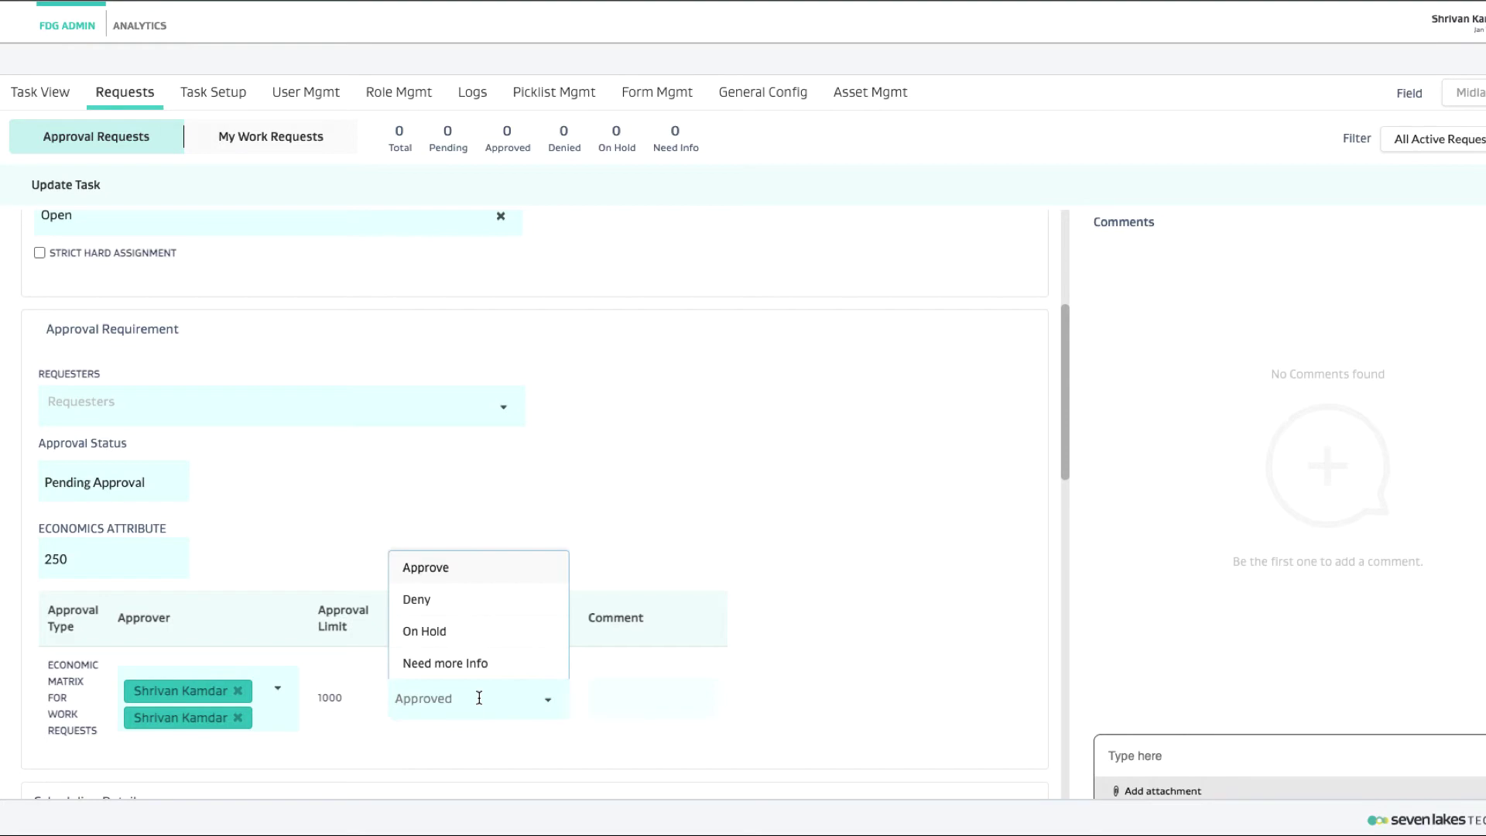
click(480, 571)
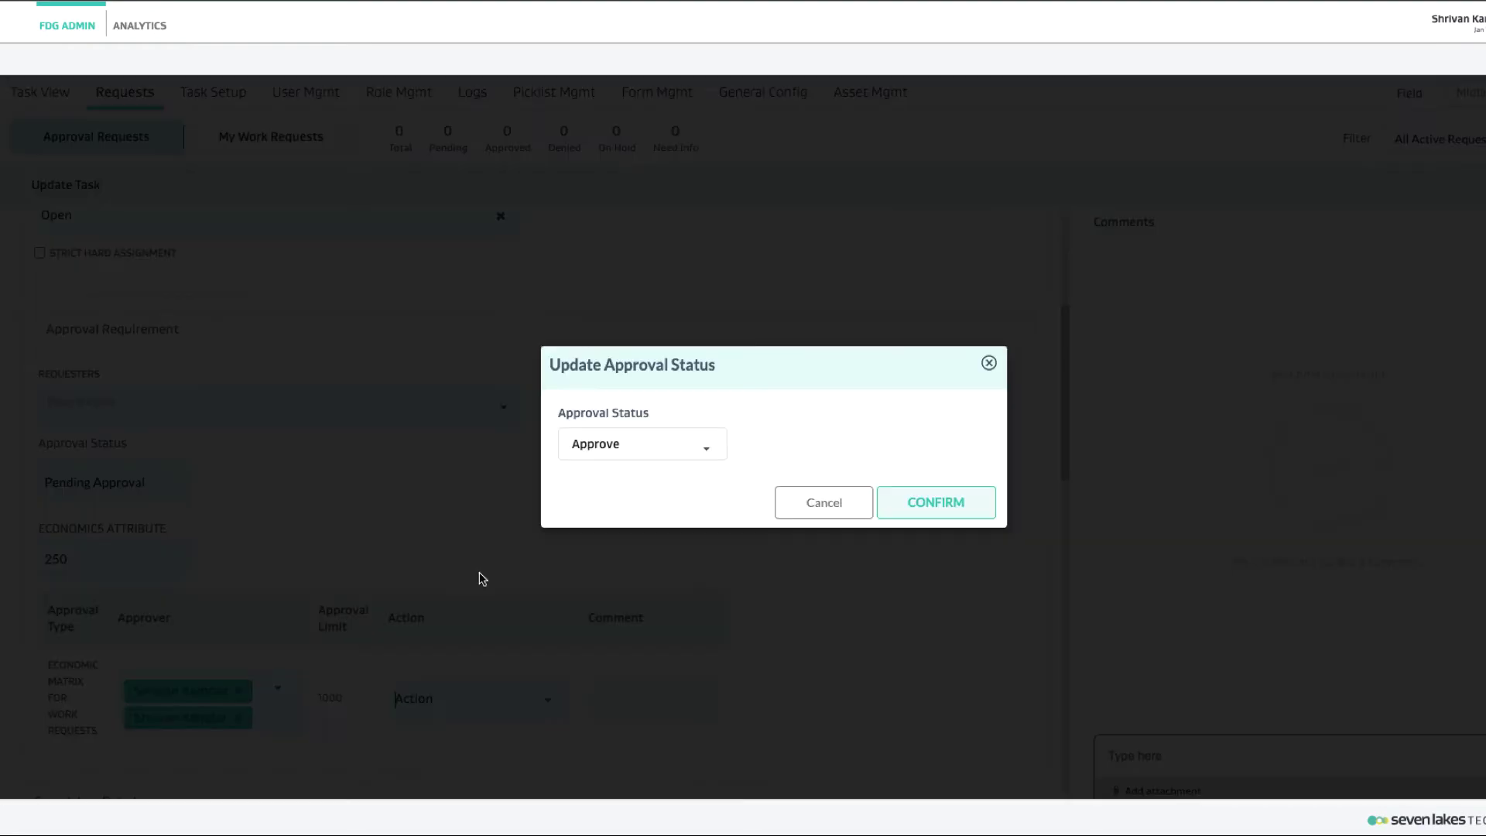
click(954, 504)
scroll(898, 614, down, 15)
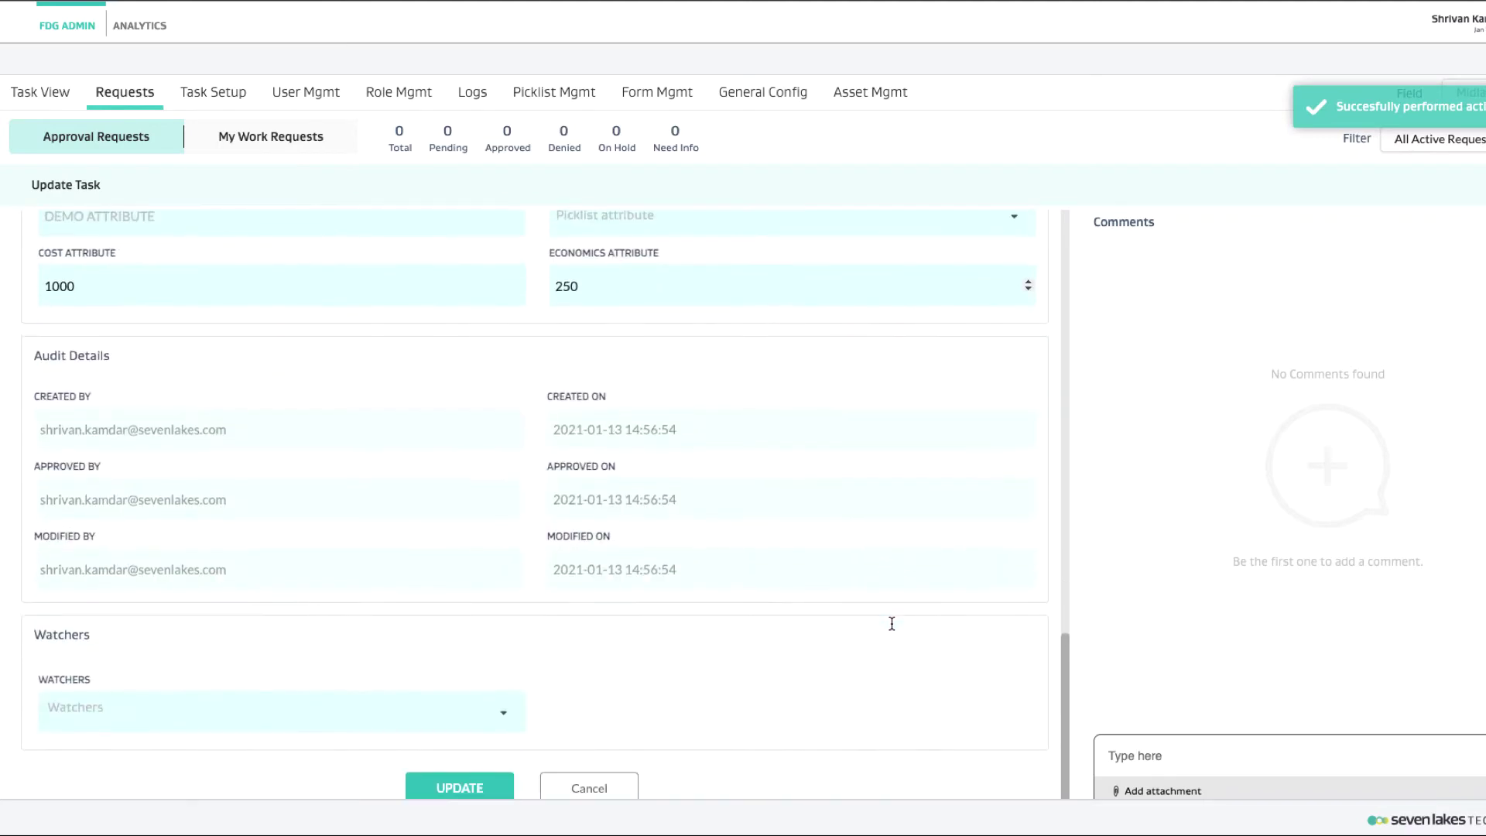
scroll(892, 623, up, 10)
scroll(892, 623, down, 5)
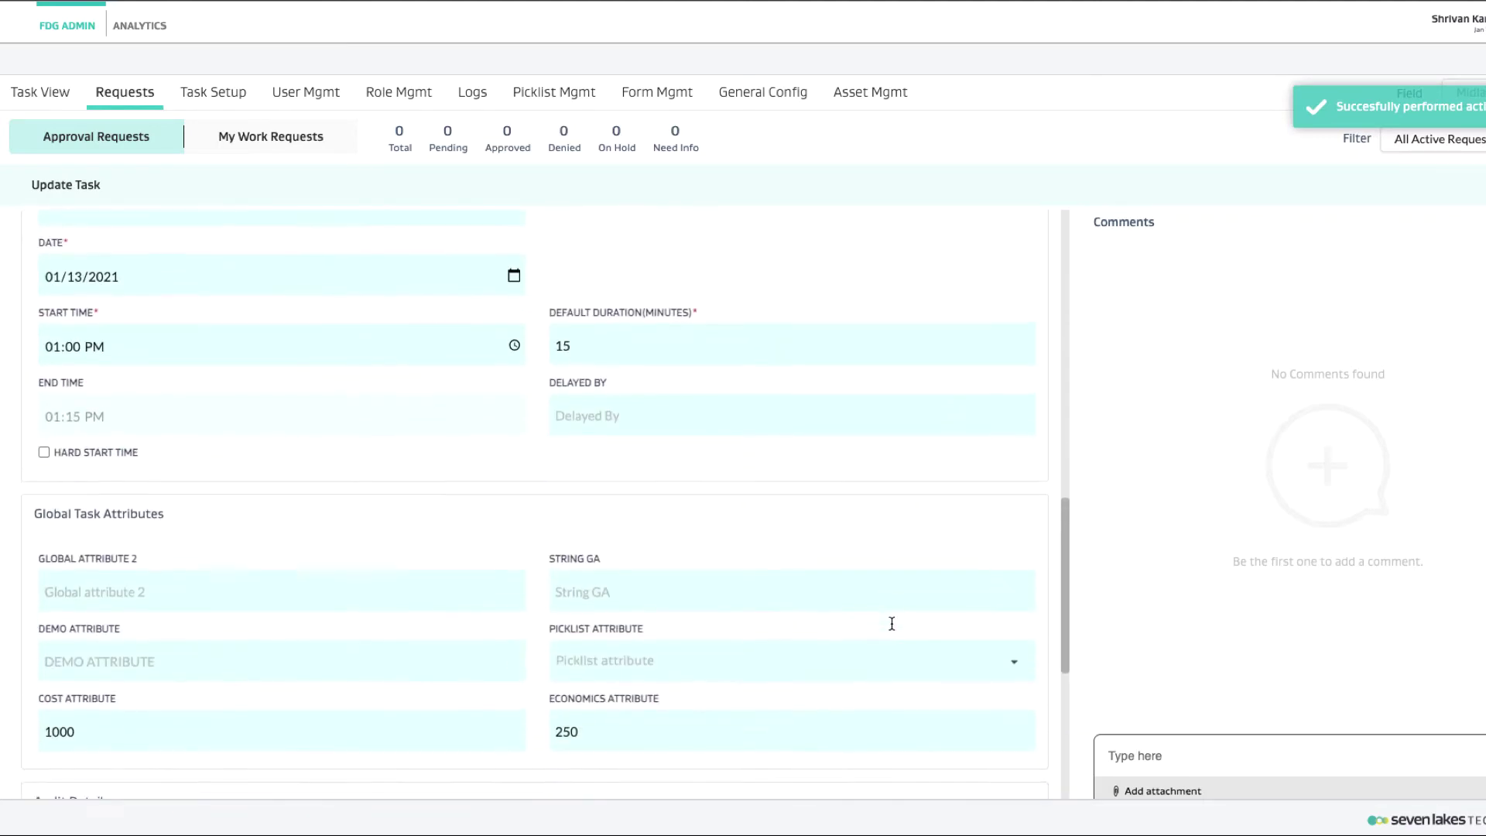
scroll(892, 623, down, 5)
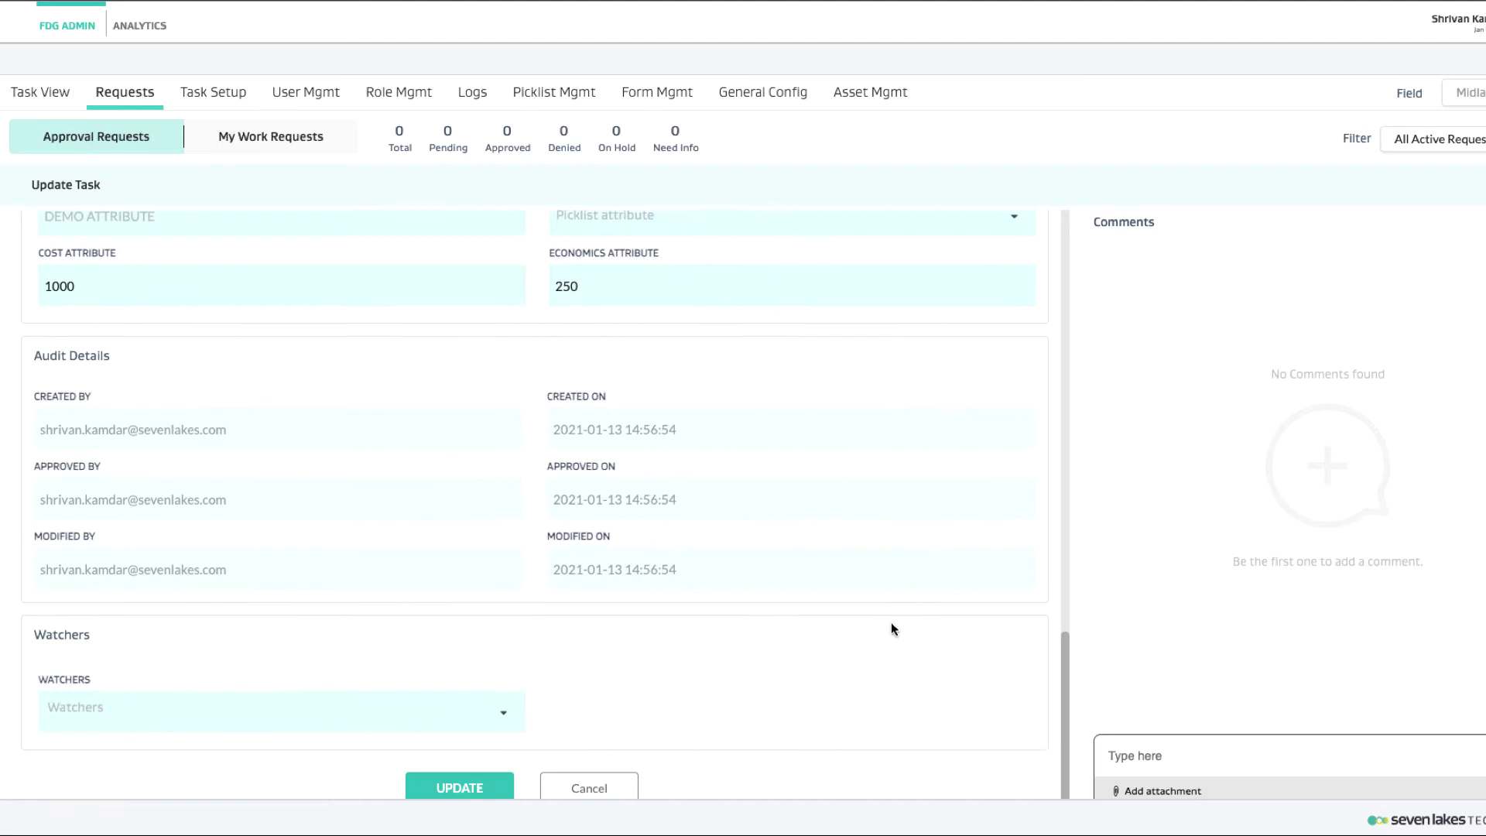
scroll(891, 623, down, 1)
click(421, 774)
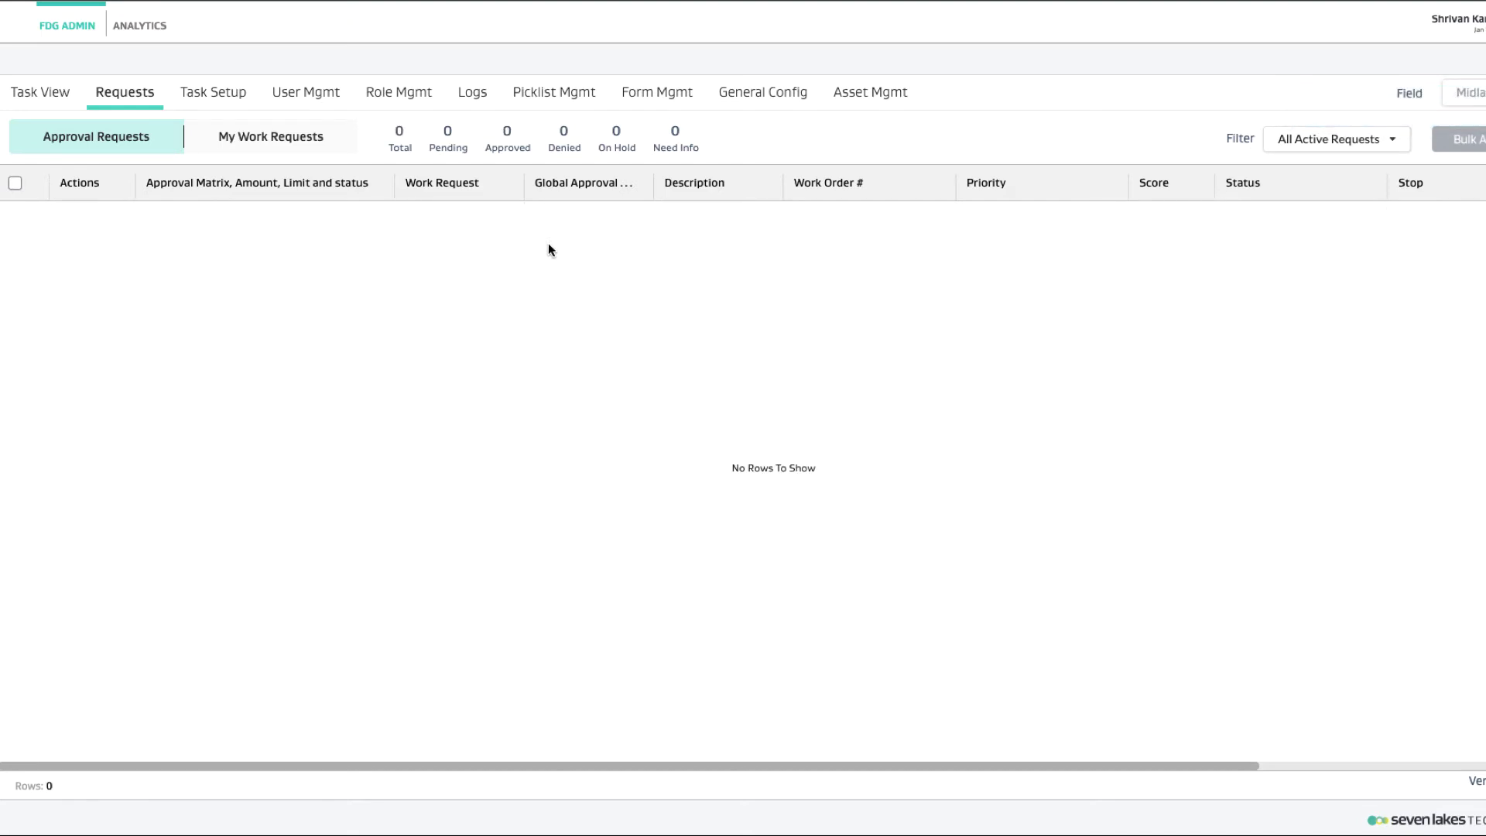
Step: Filter My Work Requests to Approved Requests for 13 Jan 2021 and open the request's details
click(294, 138)
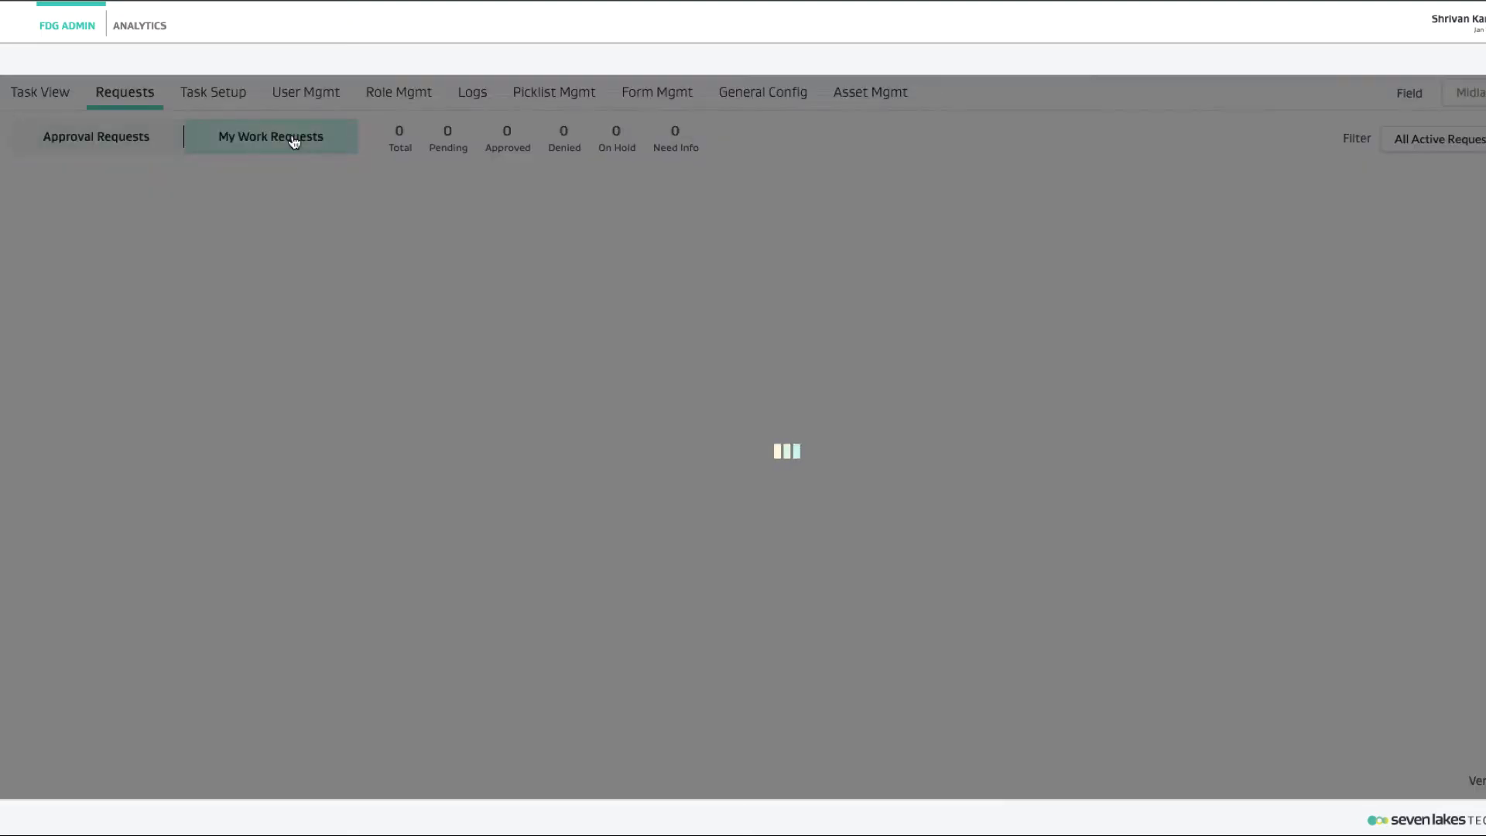
click(147, 148)
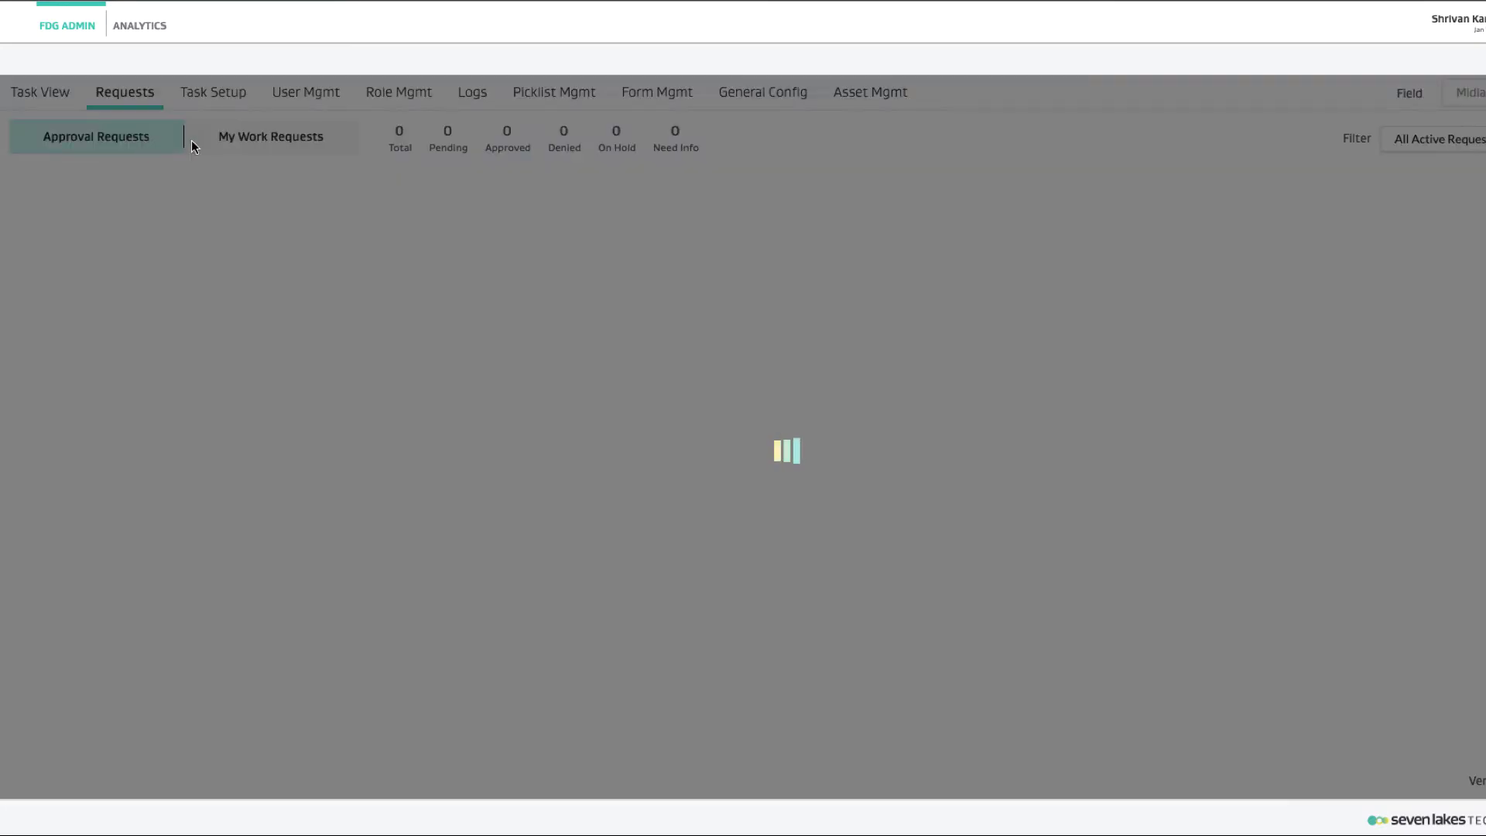
click(240, 151)
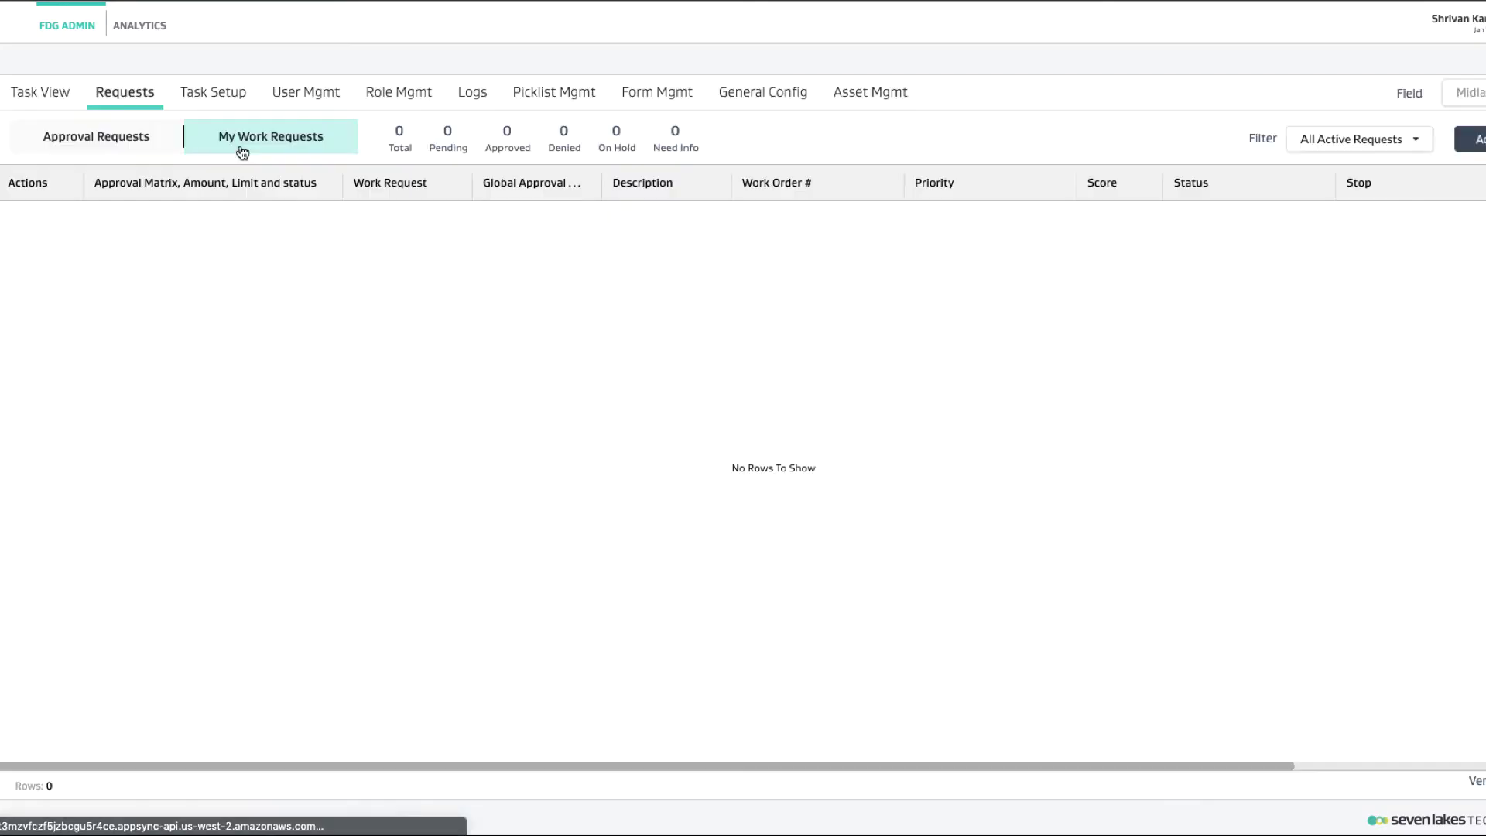
click(1416, 144)
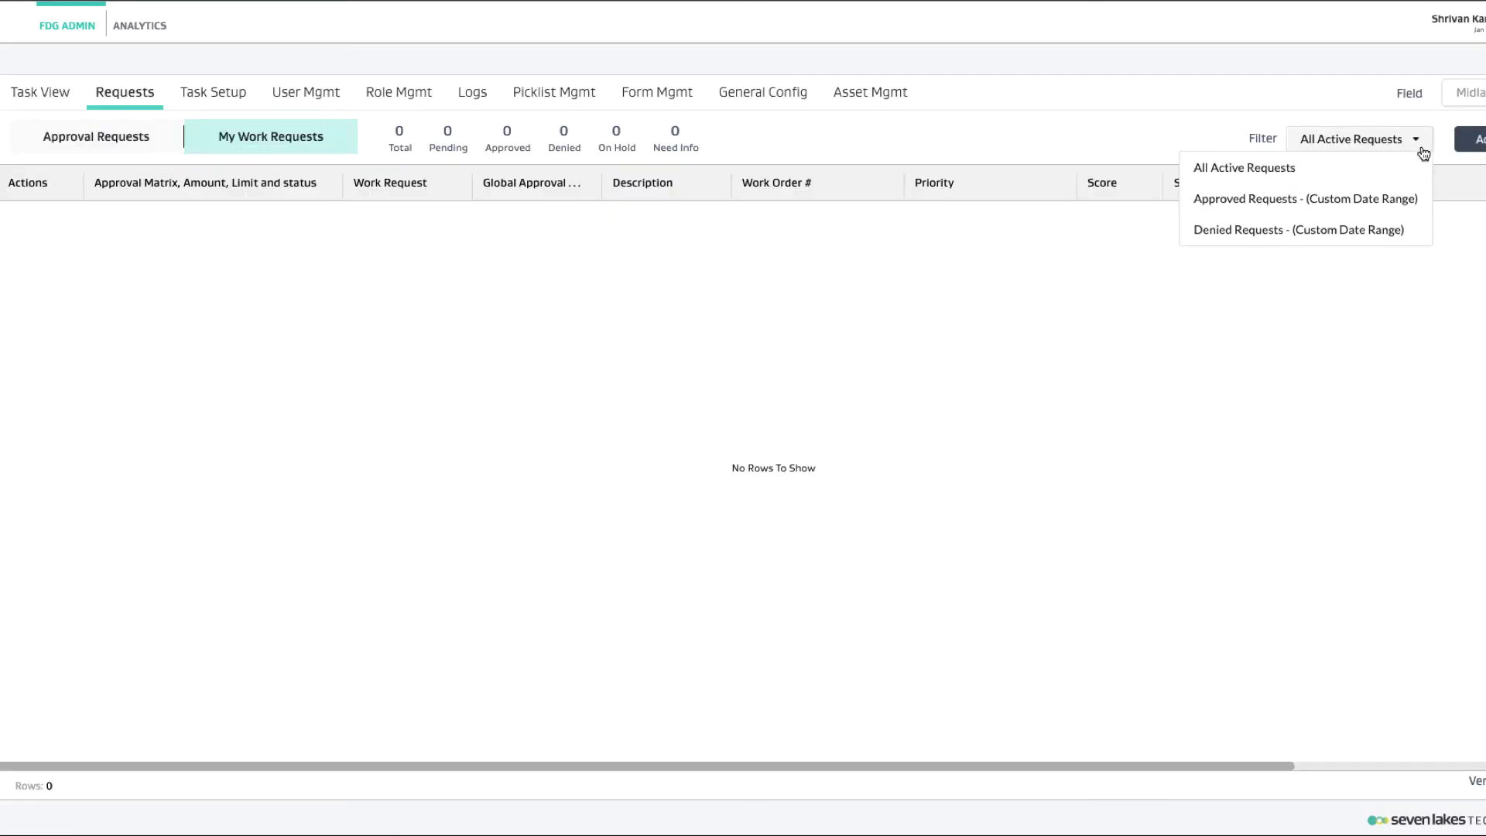
click(1318, 203)
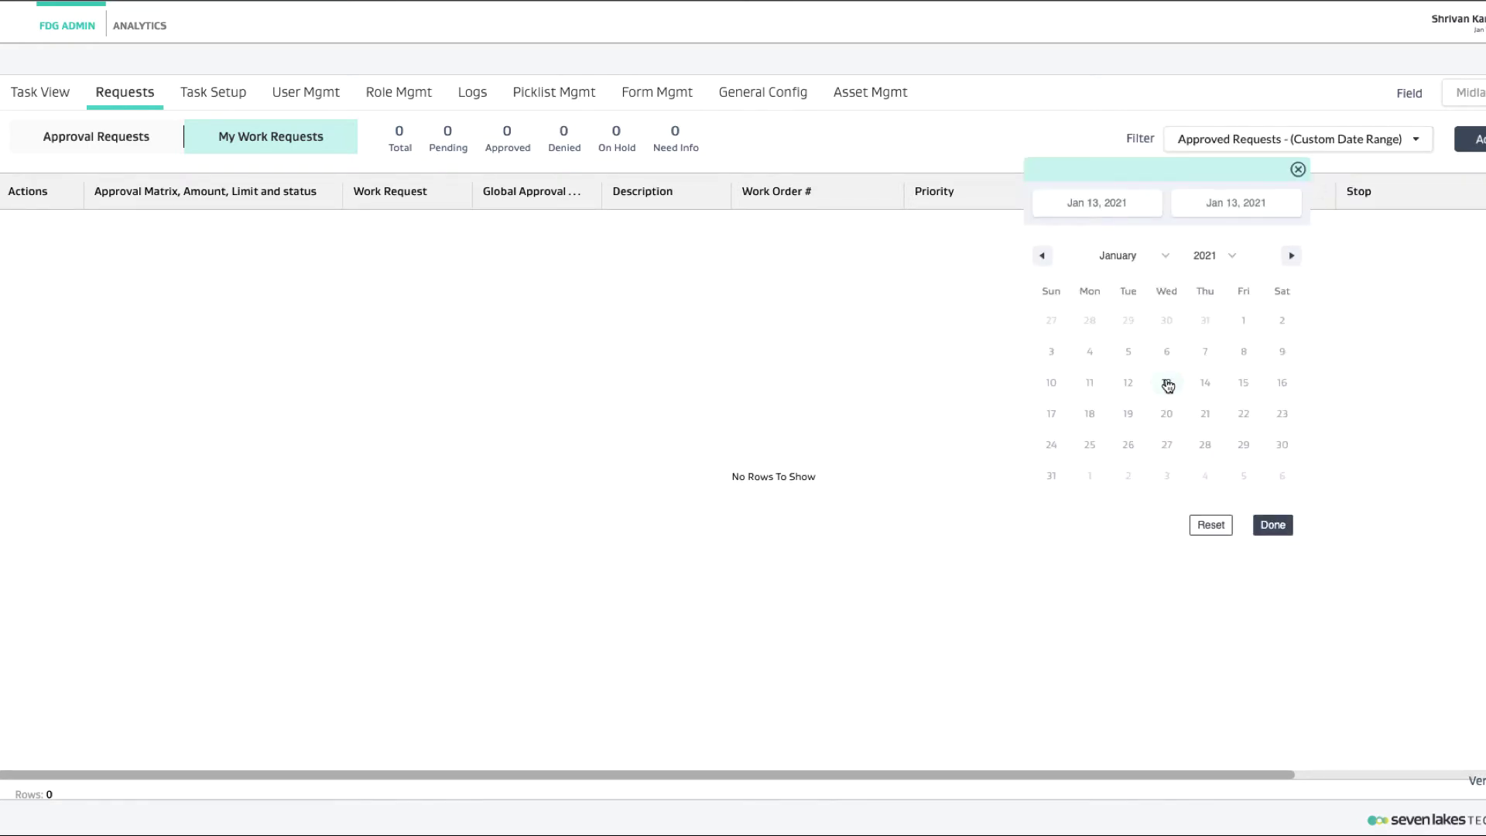
click(1259, 518)
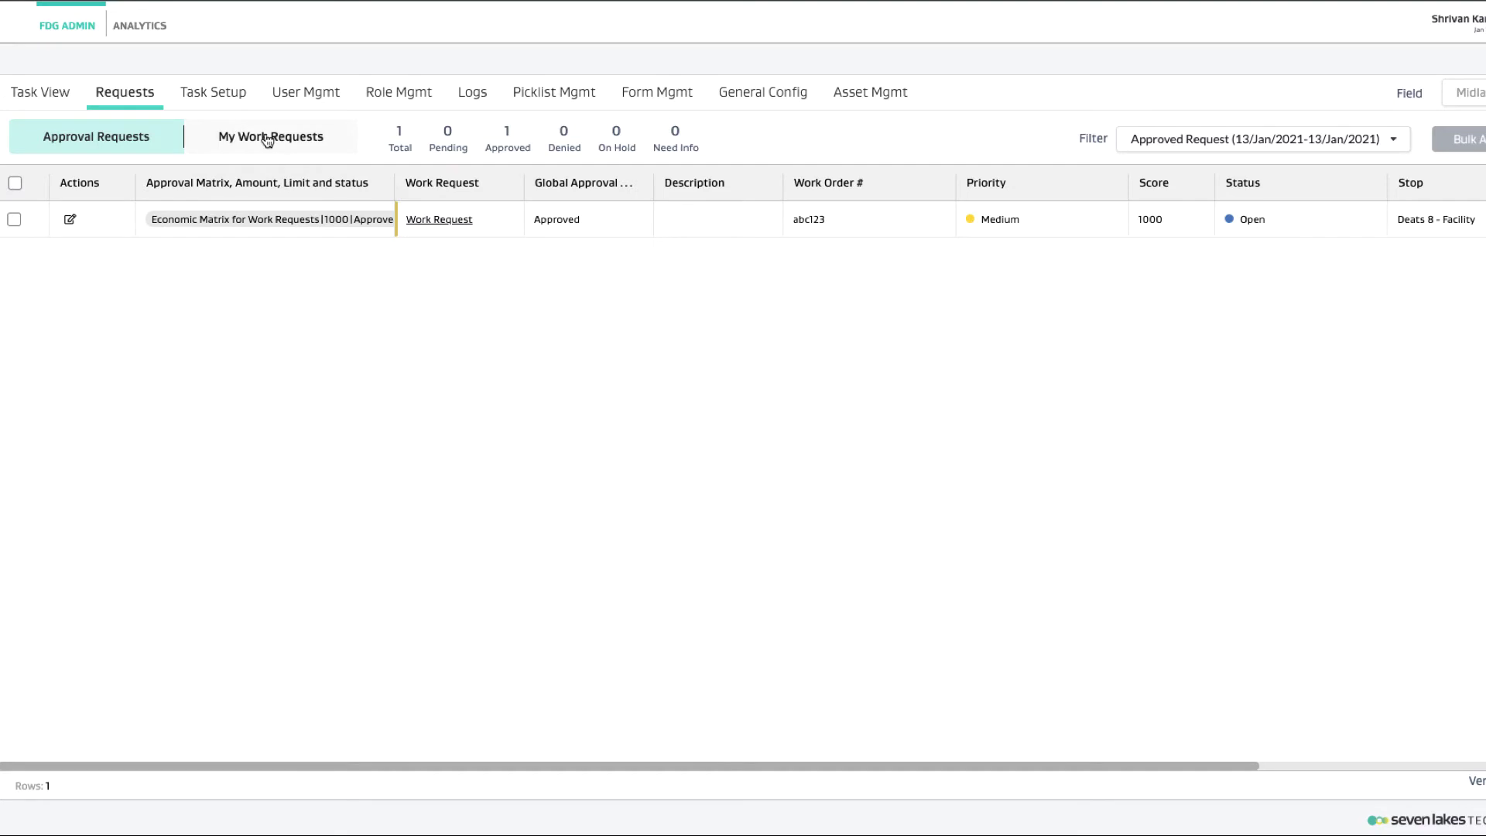
click(379, 219)
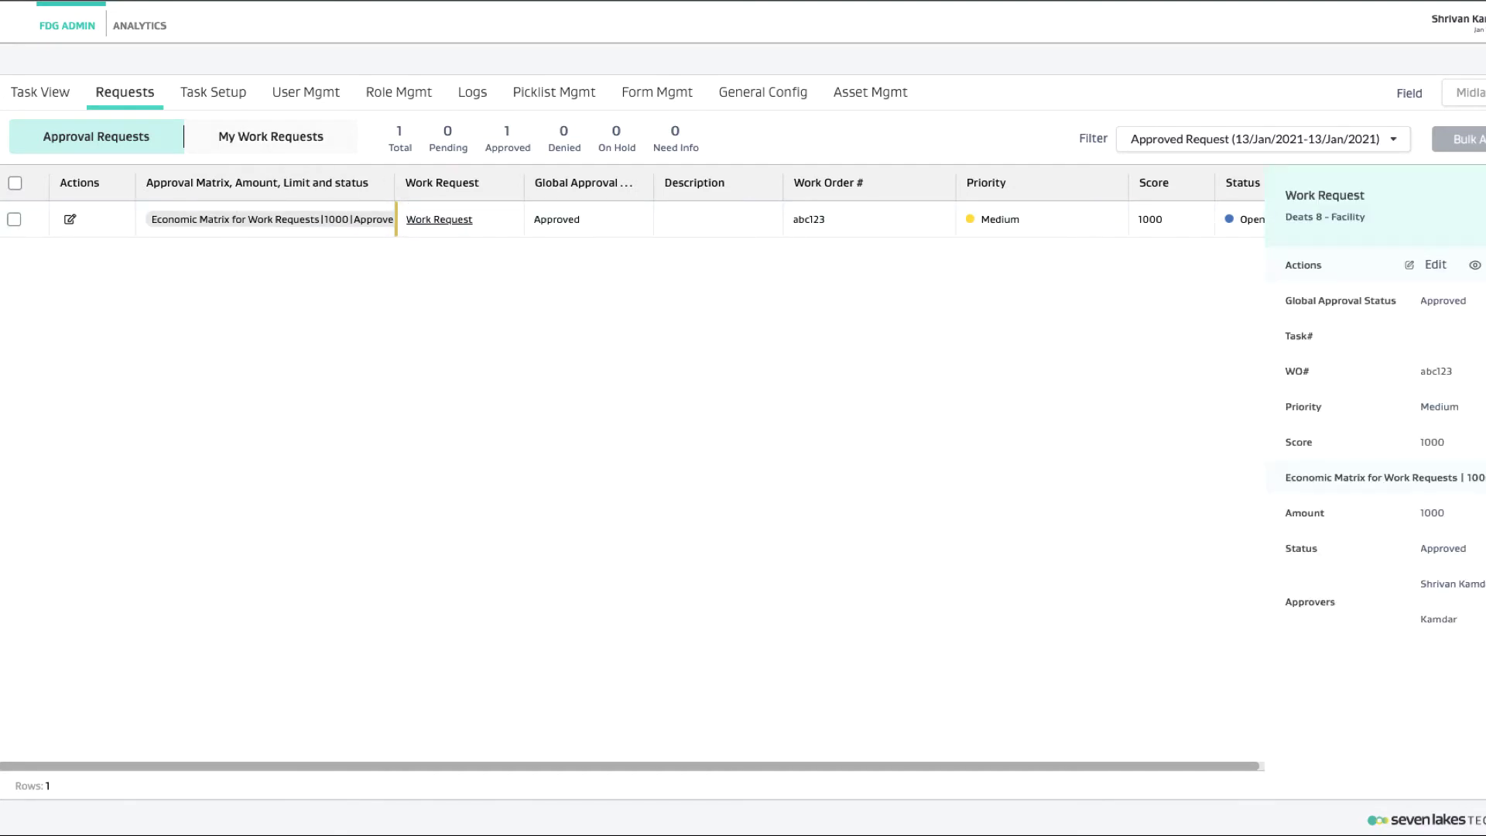
Step: Reapply the 13 Jan 2021 Approved Requests filter and open the approved Work Request again
click(285, 140)
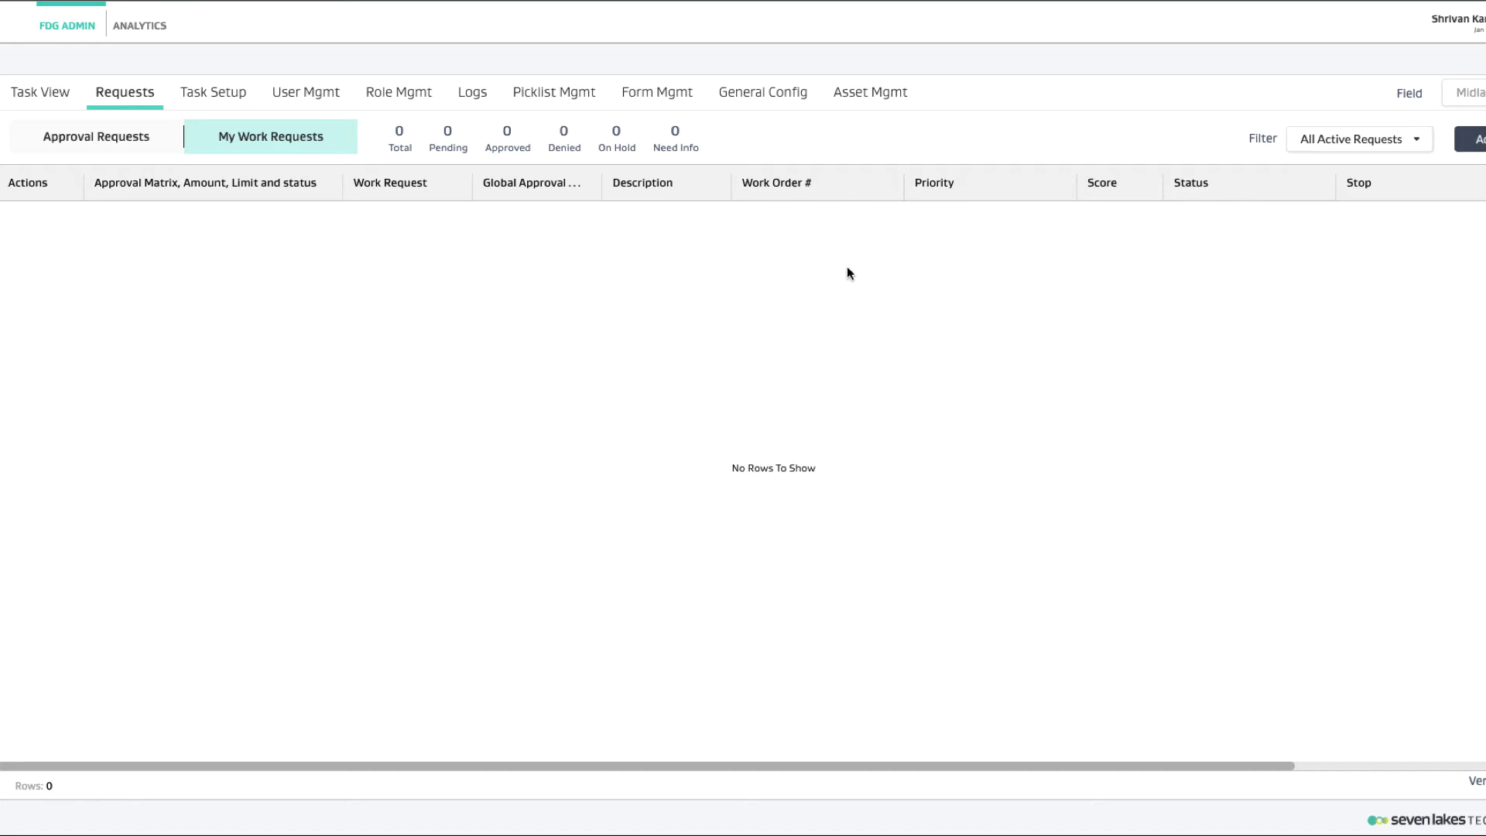
click(1329, 141)
click(1291, 197)
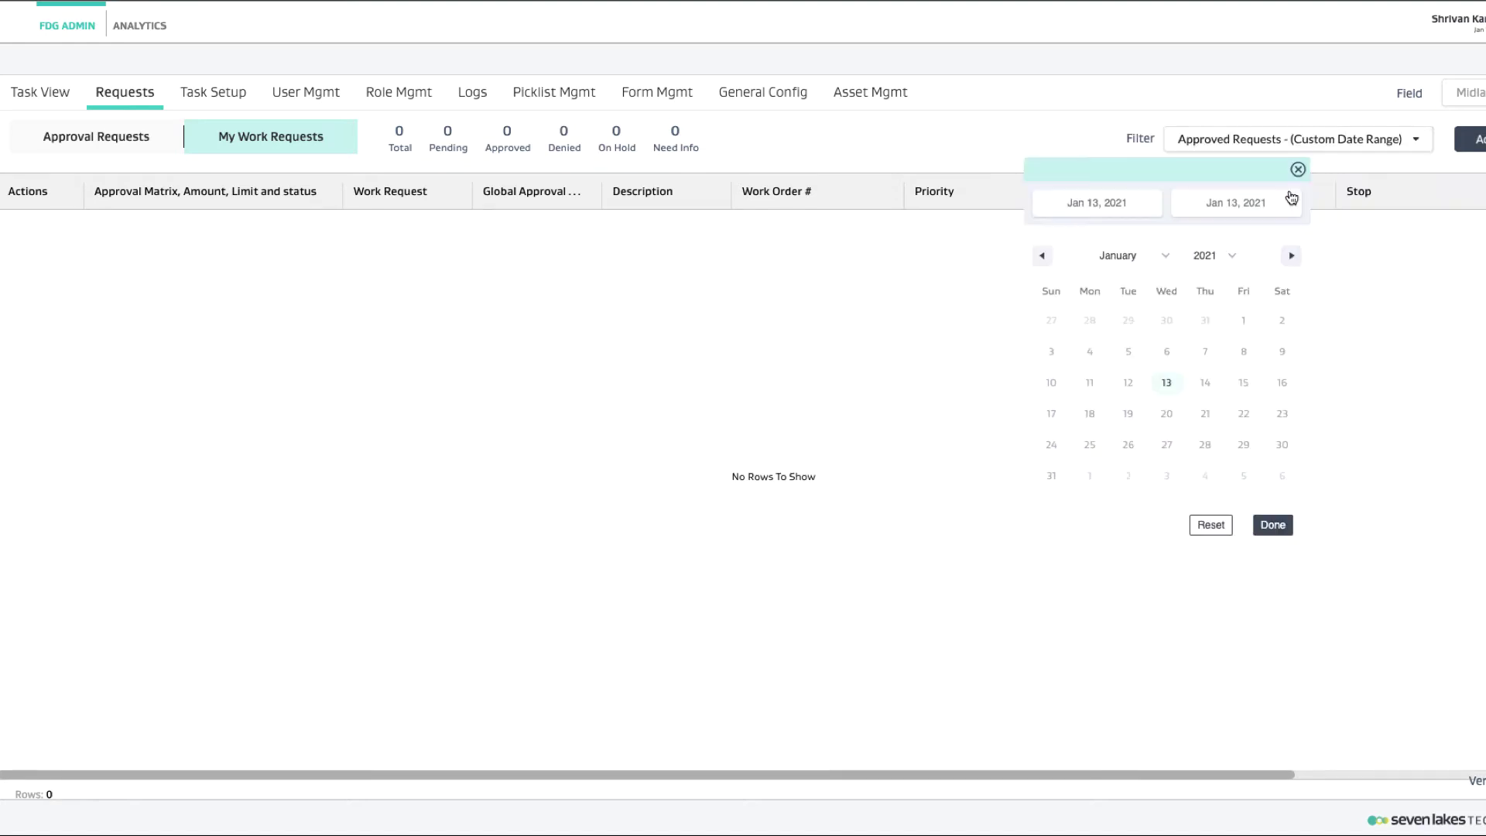
click(1271, 525)
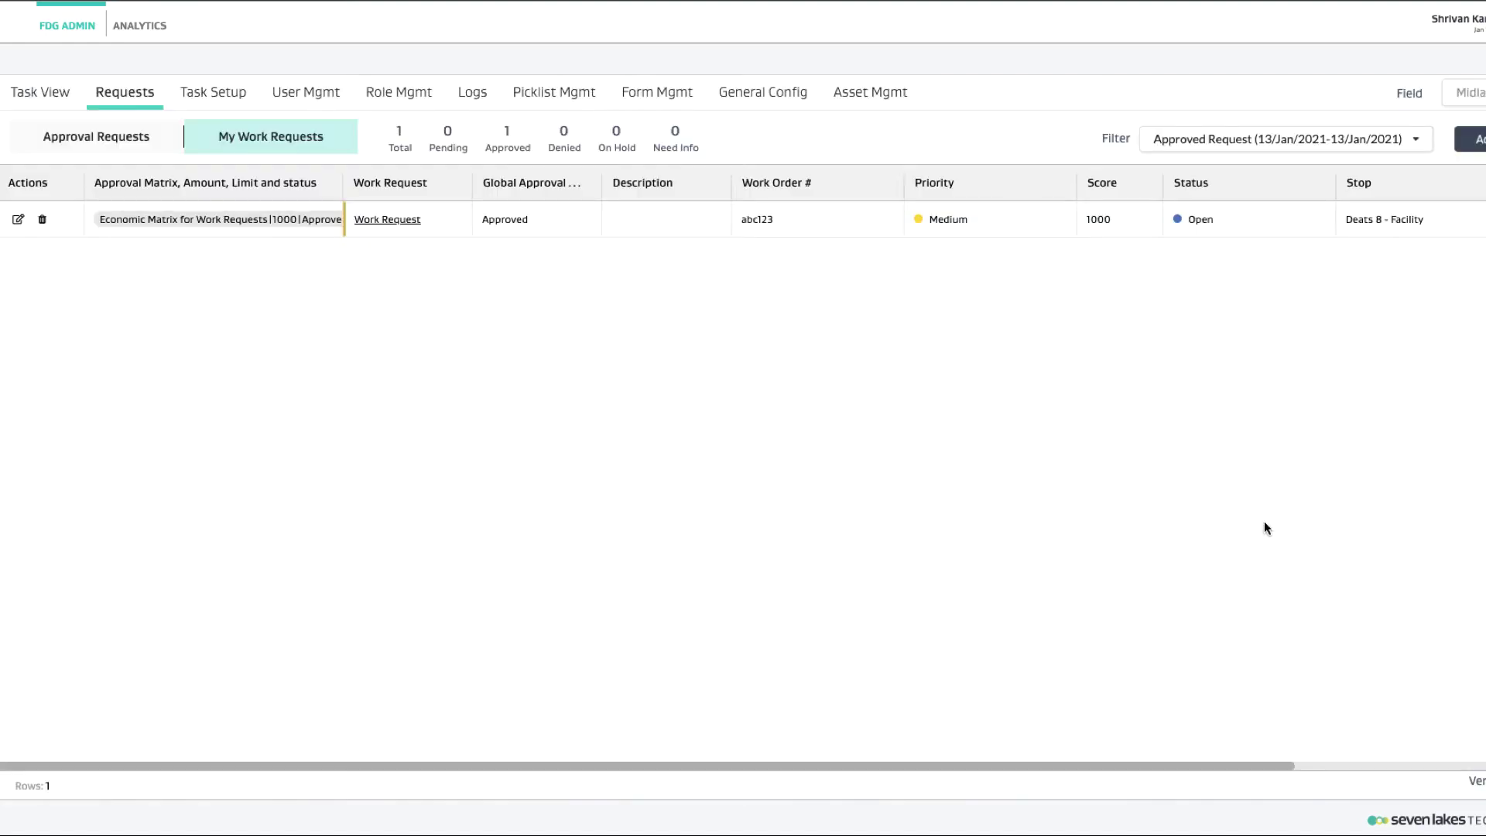
click(396, 220)
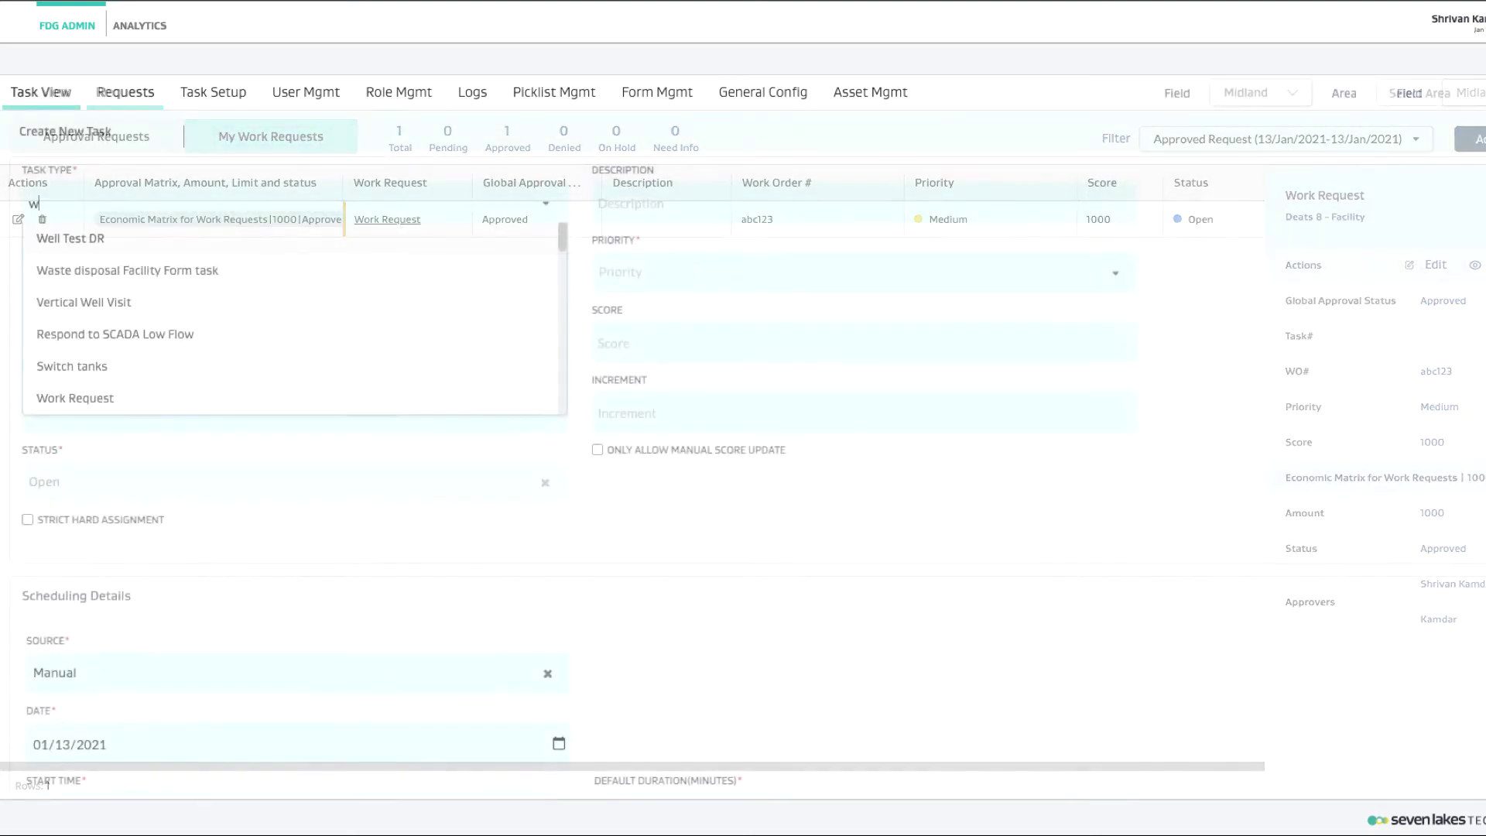
Step: Set task type Work Request and location Deats 8 - DEATS 8-2 Wellpad [Stop]
text(ork)
click(85, 238)
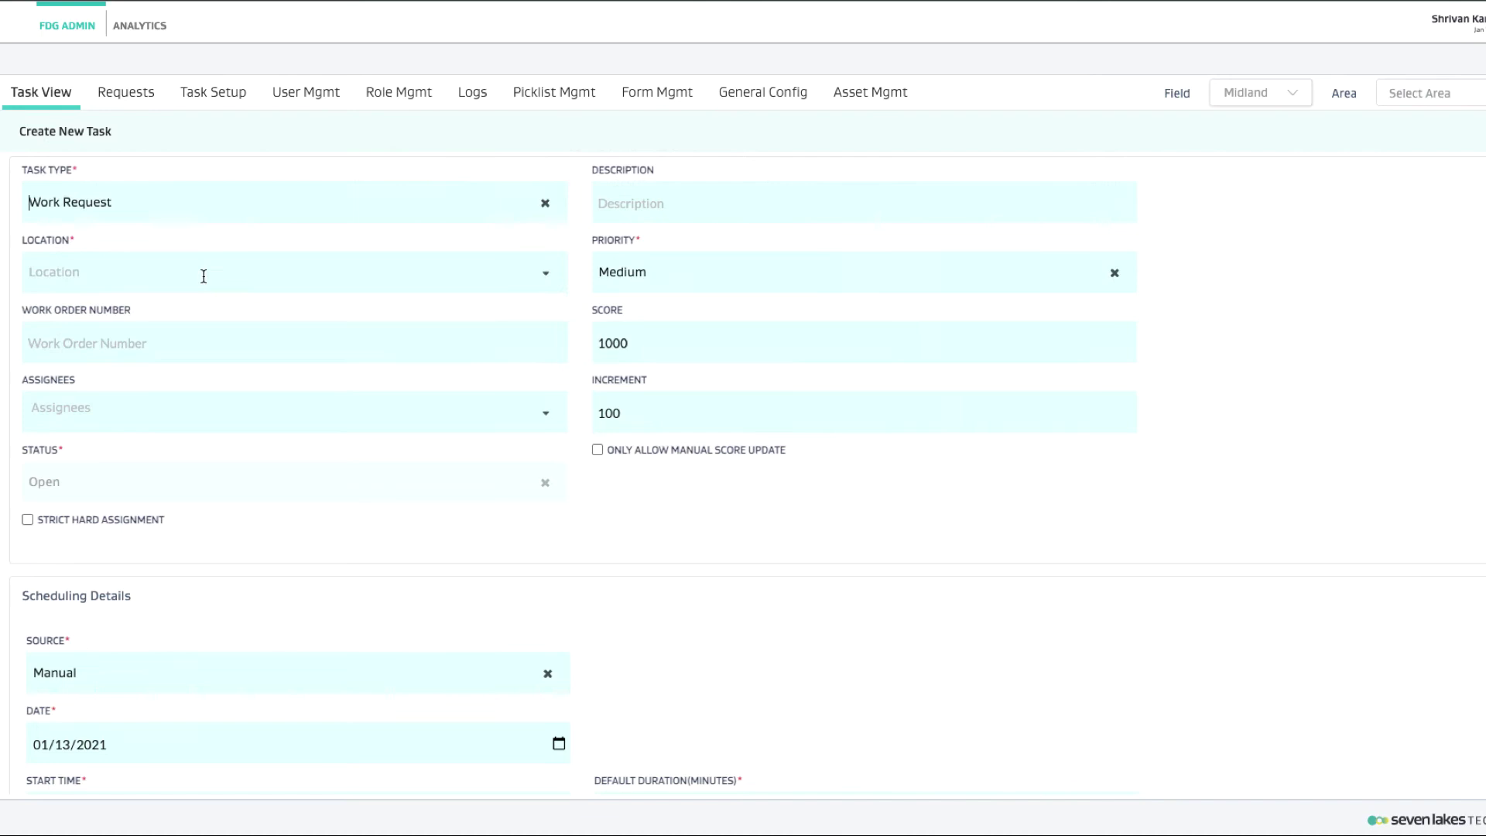
click(180, 278)
text(deats)
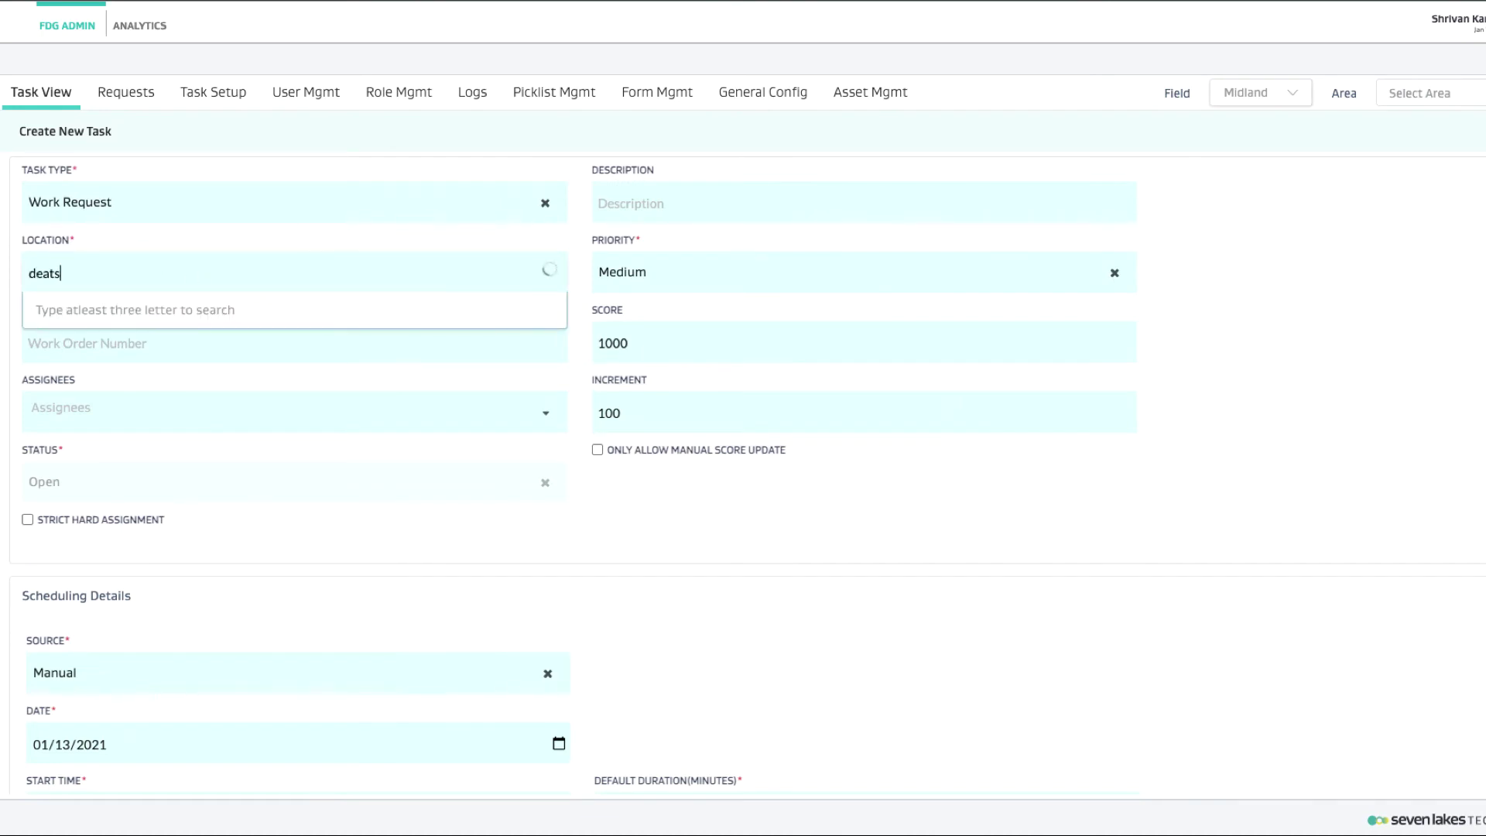
scroll(216, 403, down, 2)
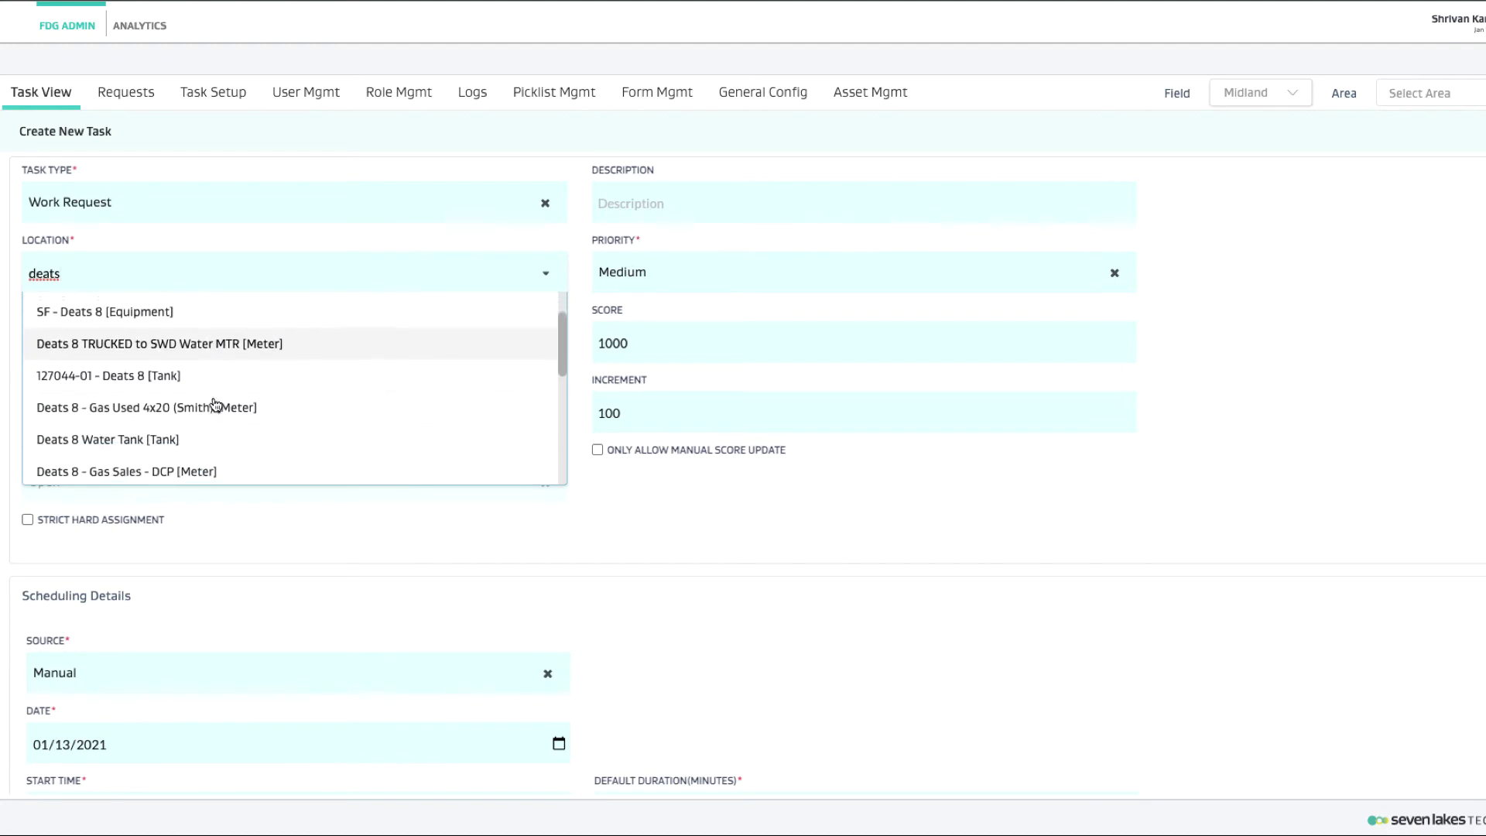
scroll(216, 404, down, 5)
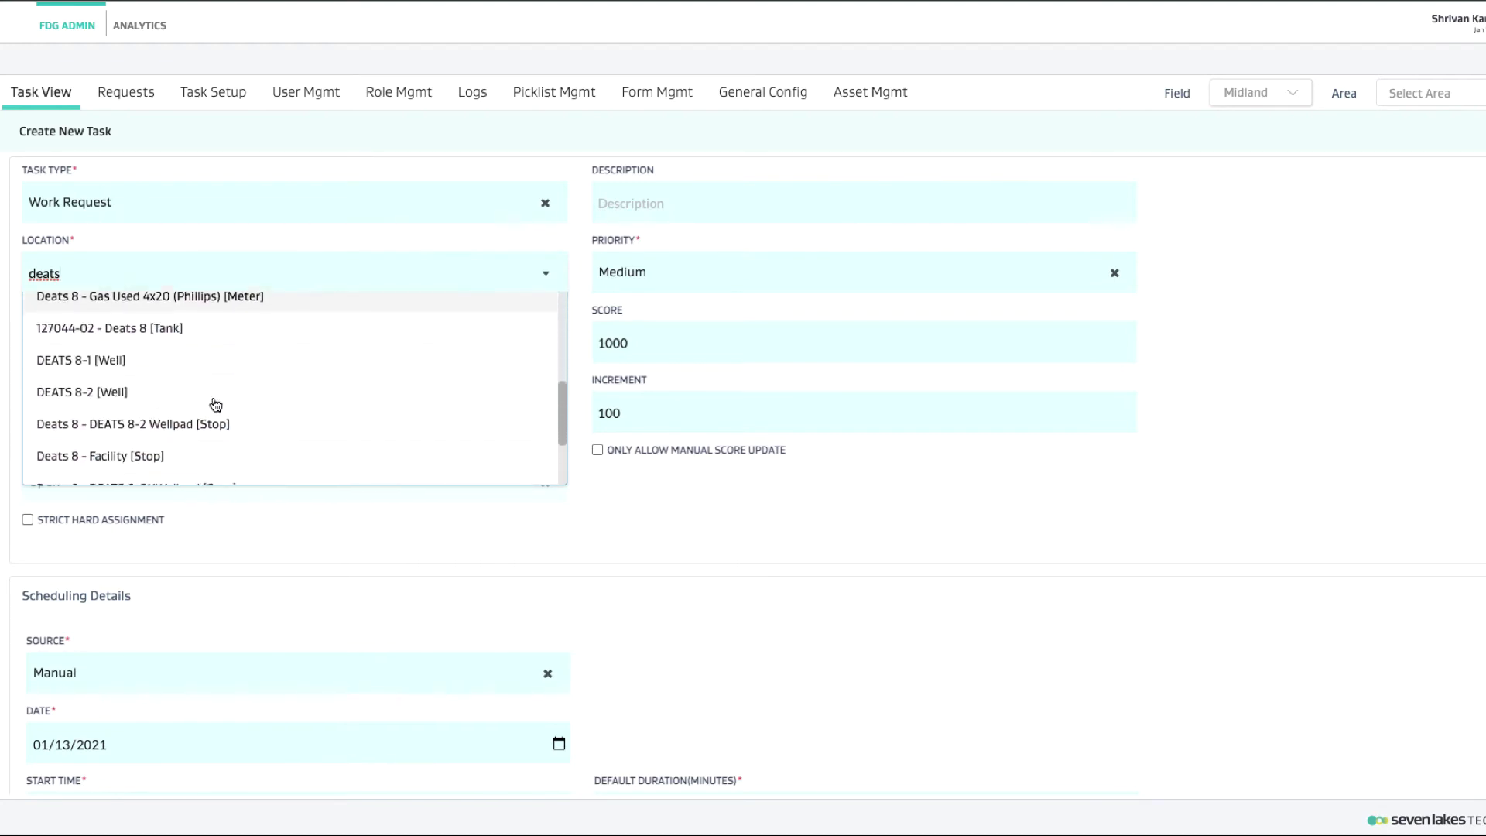
scroll(216, 404, down, 2)
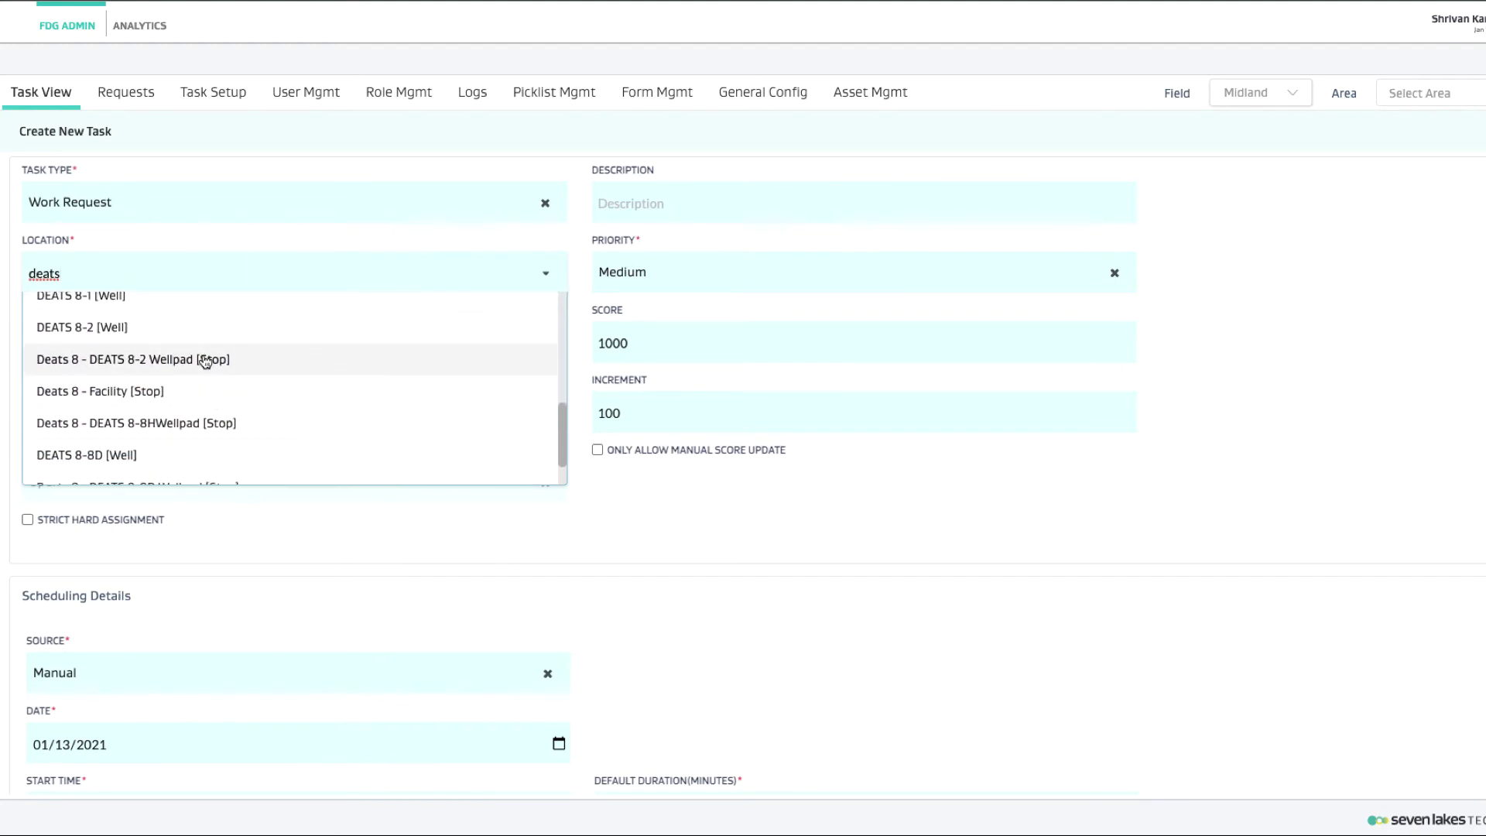
scroll(205, 361, down, 2)
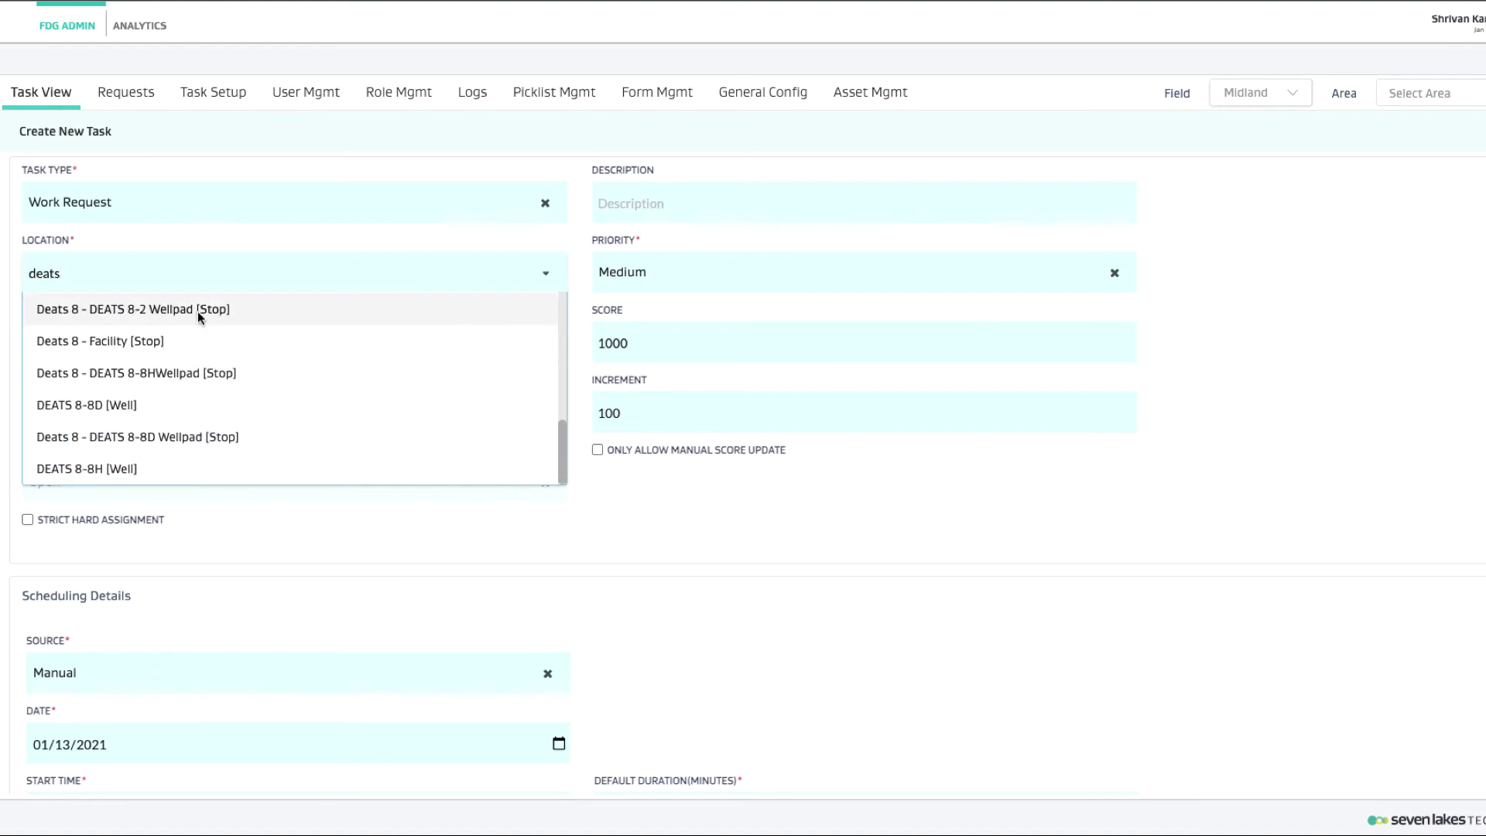
click(200, 309)
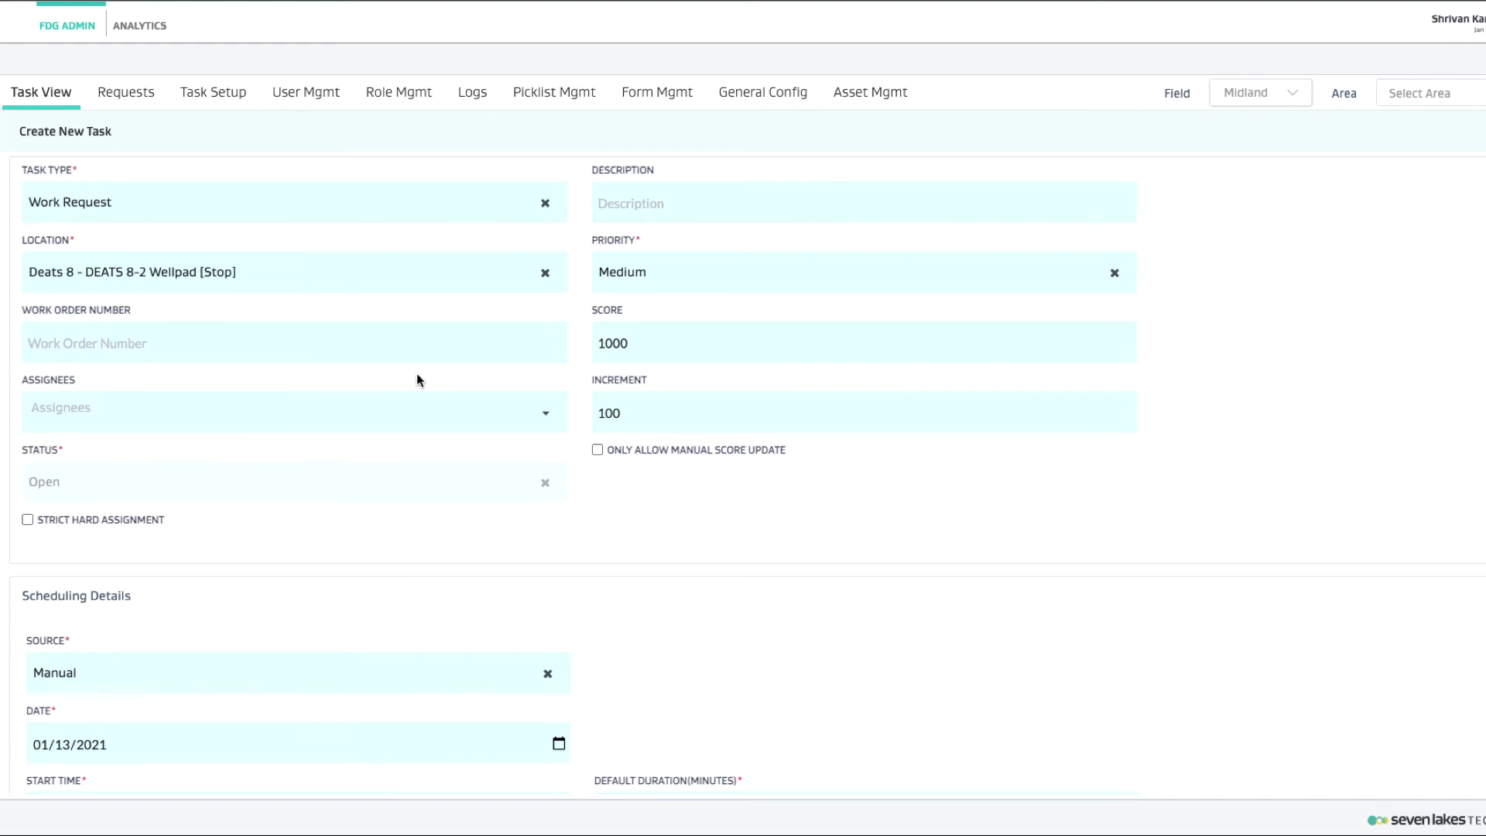
Step: Enter Economics Attribute 9000 and create the task
scroll(569, 597, down, 2)
scroll(570, 600, down, 6)
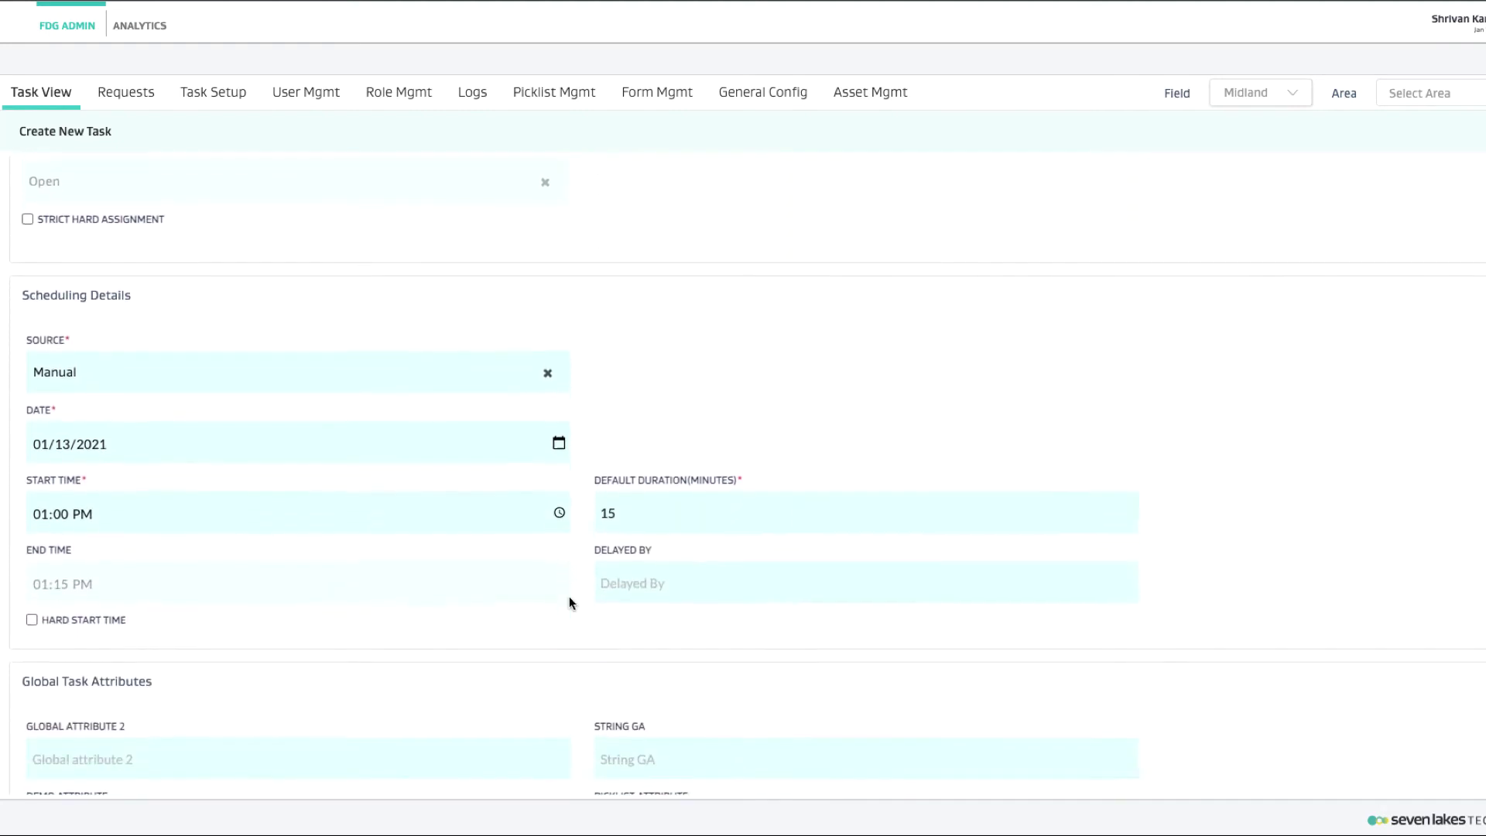
click(635, 644)
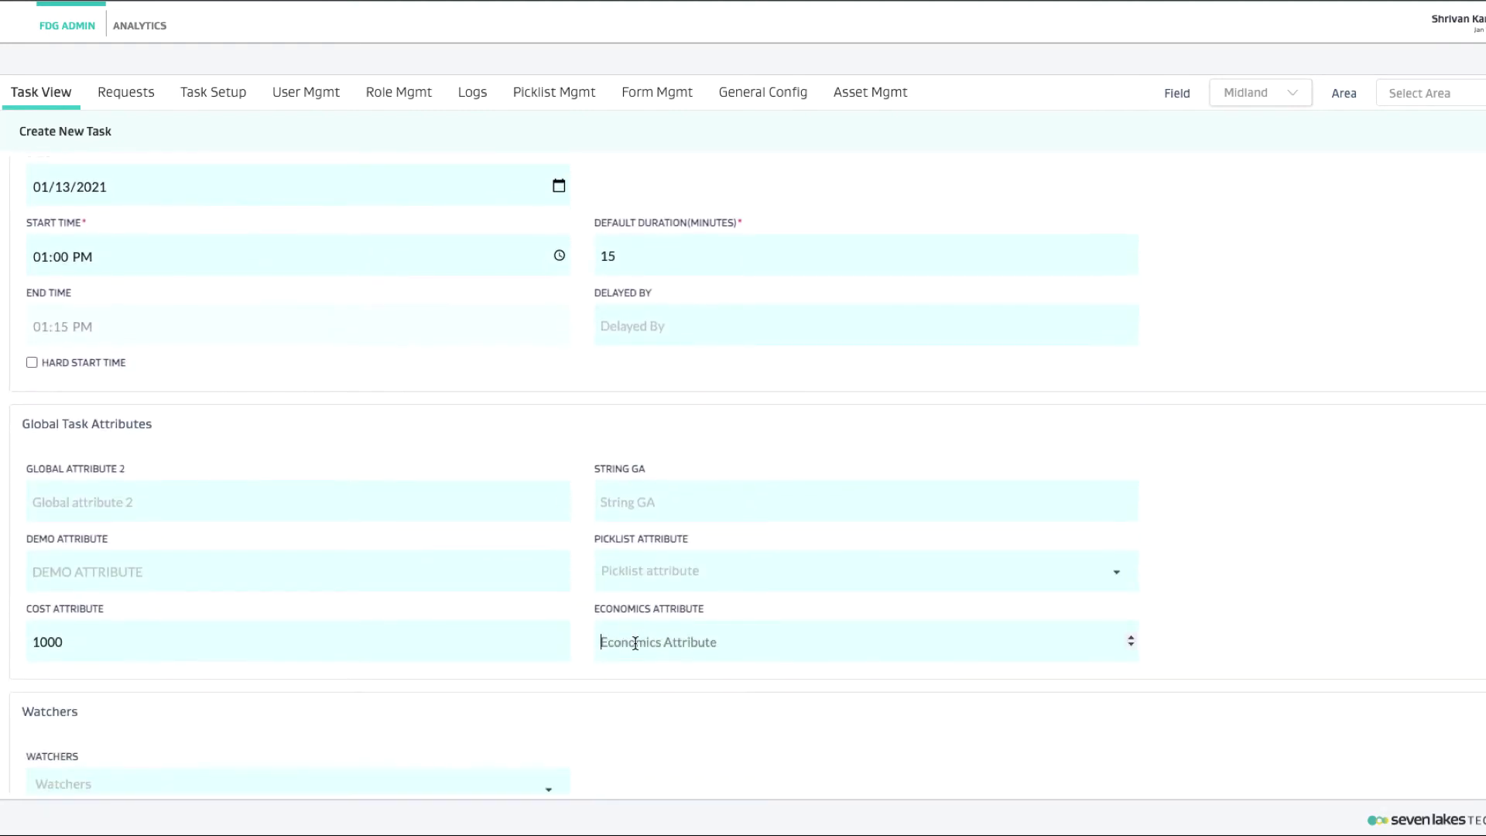
text(9000)
scroll(778, 728, down, 1)
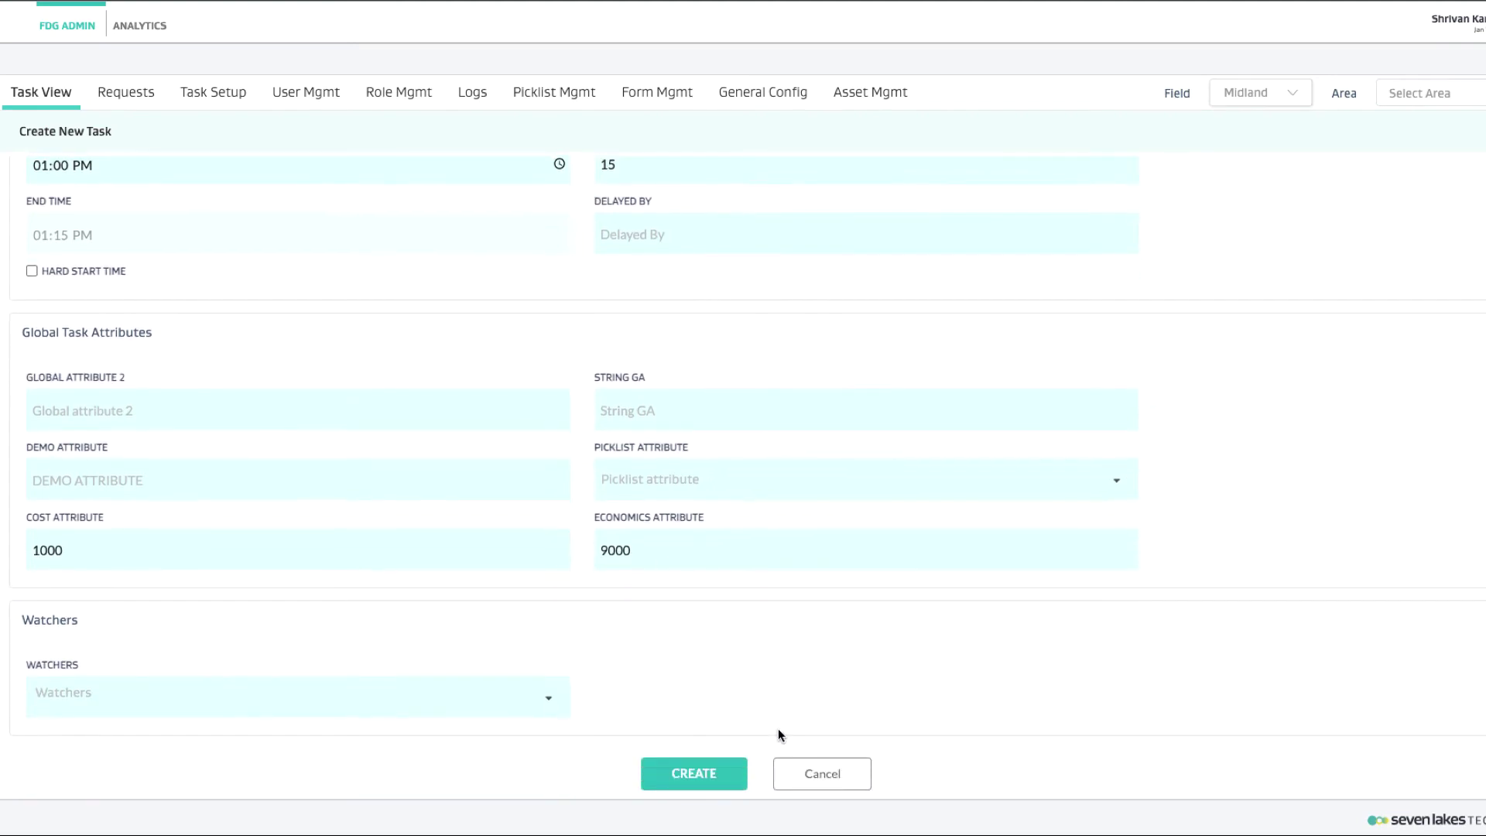
click(686, 774)
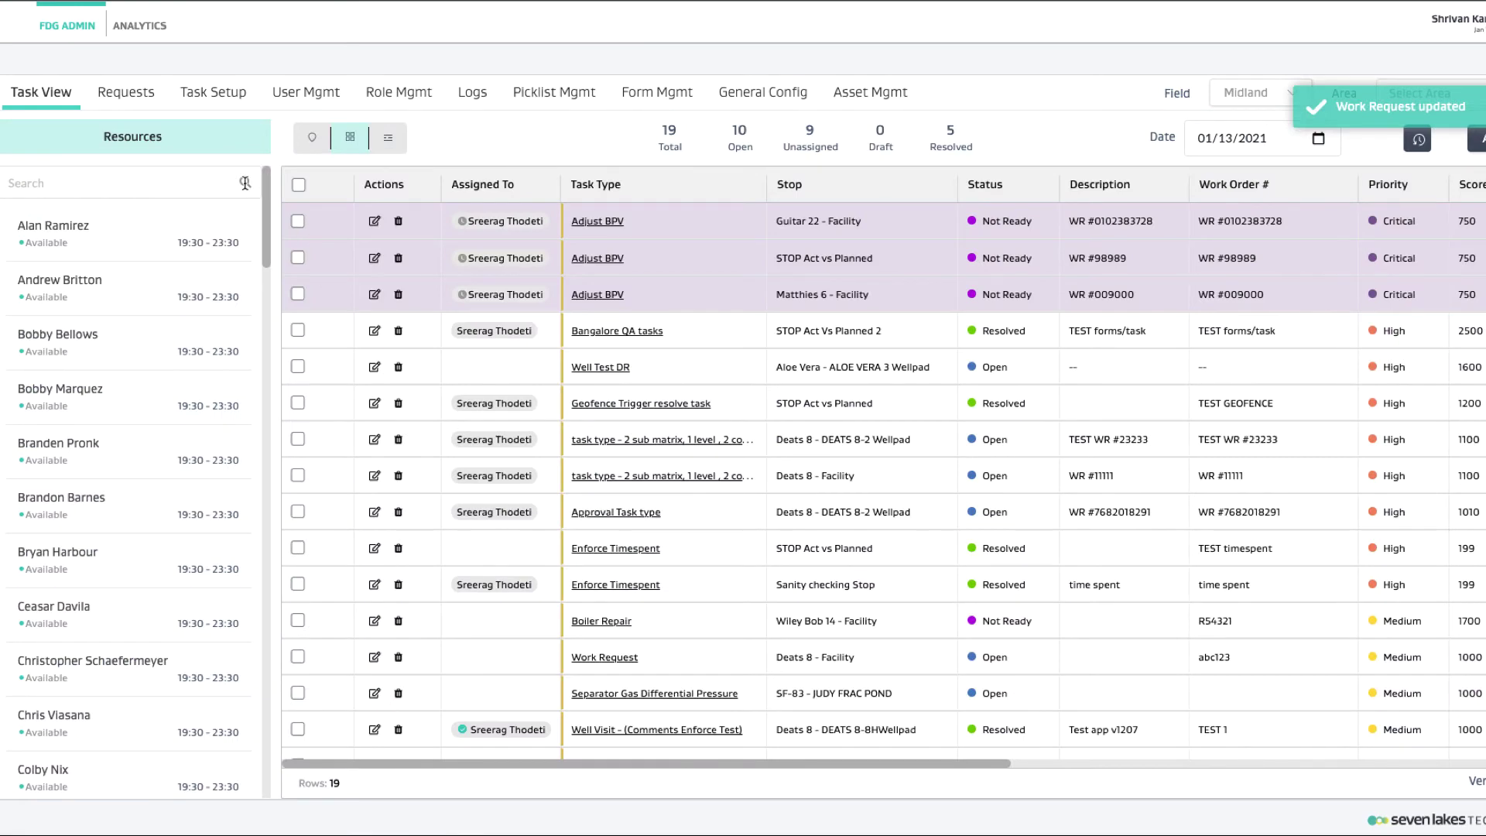
Step: Open the DEATS 8-2 Wellpad Work Request's details and expand its 5000 and 10000 approval levels
click(125, 92)
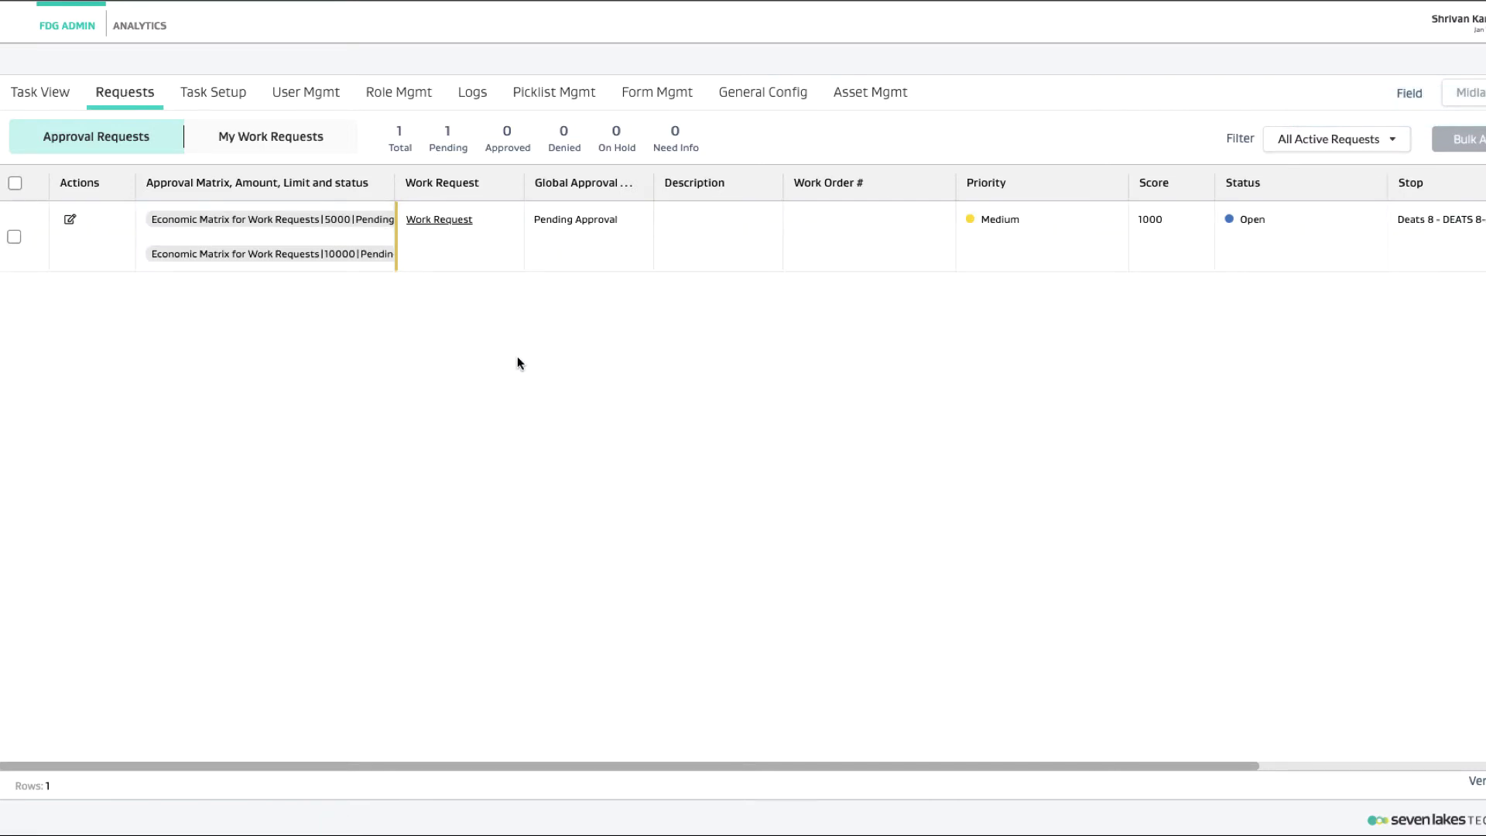
drag(396, 183, 489, 181)
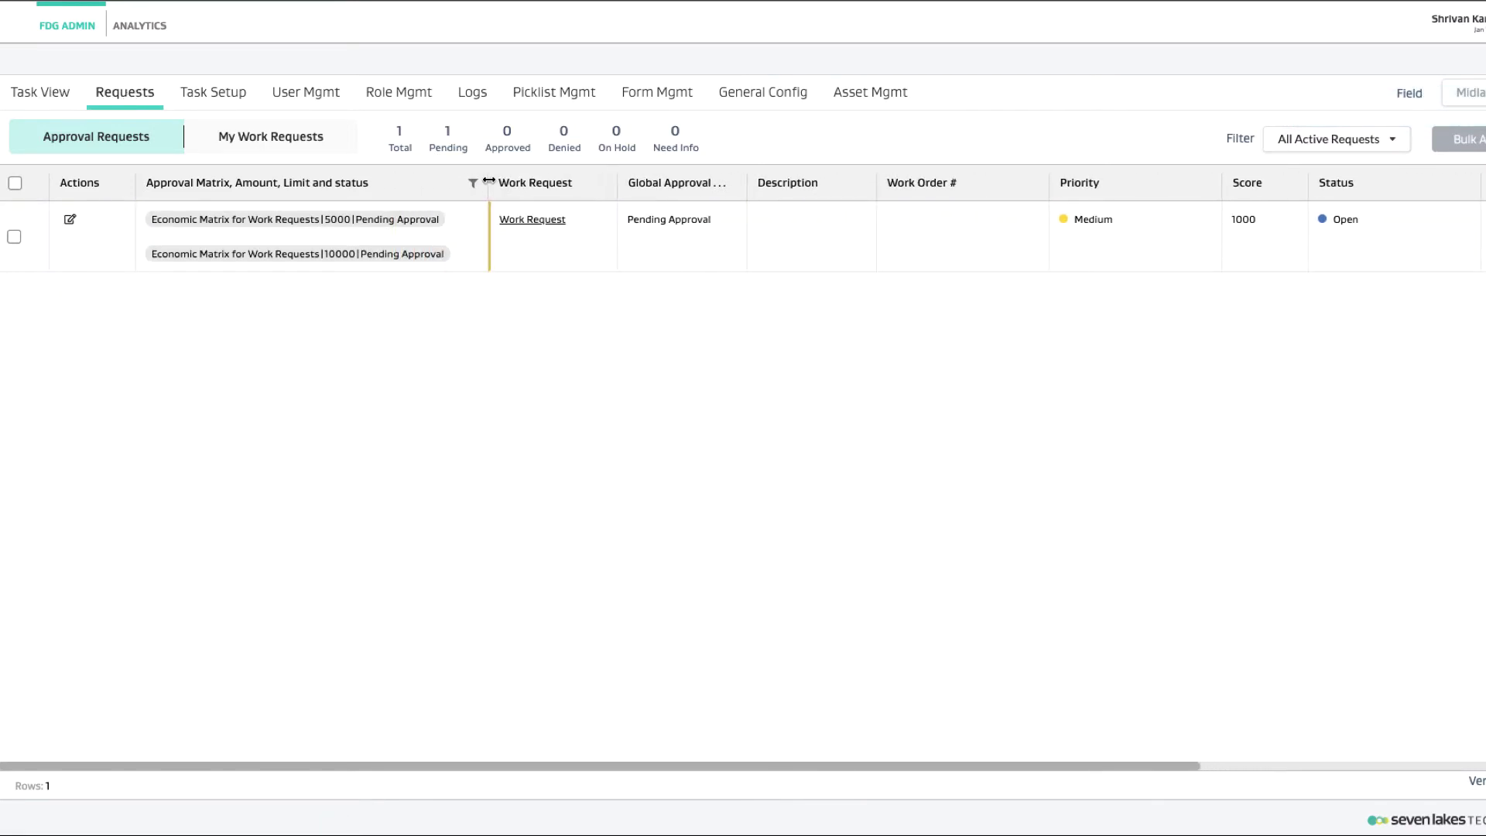
click(520, 220)
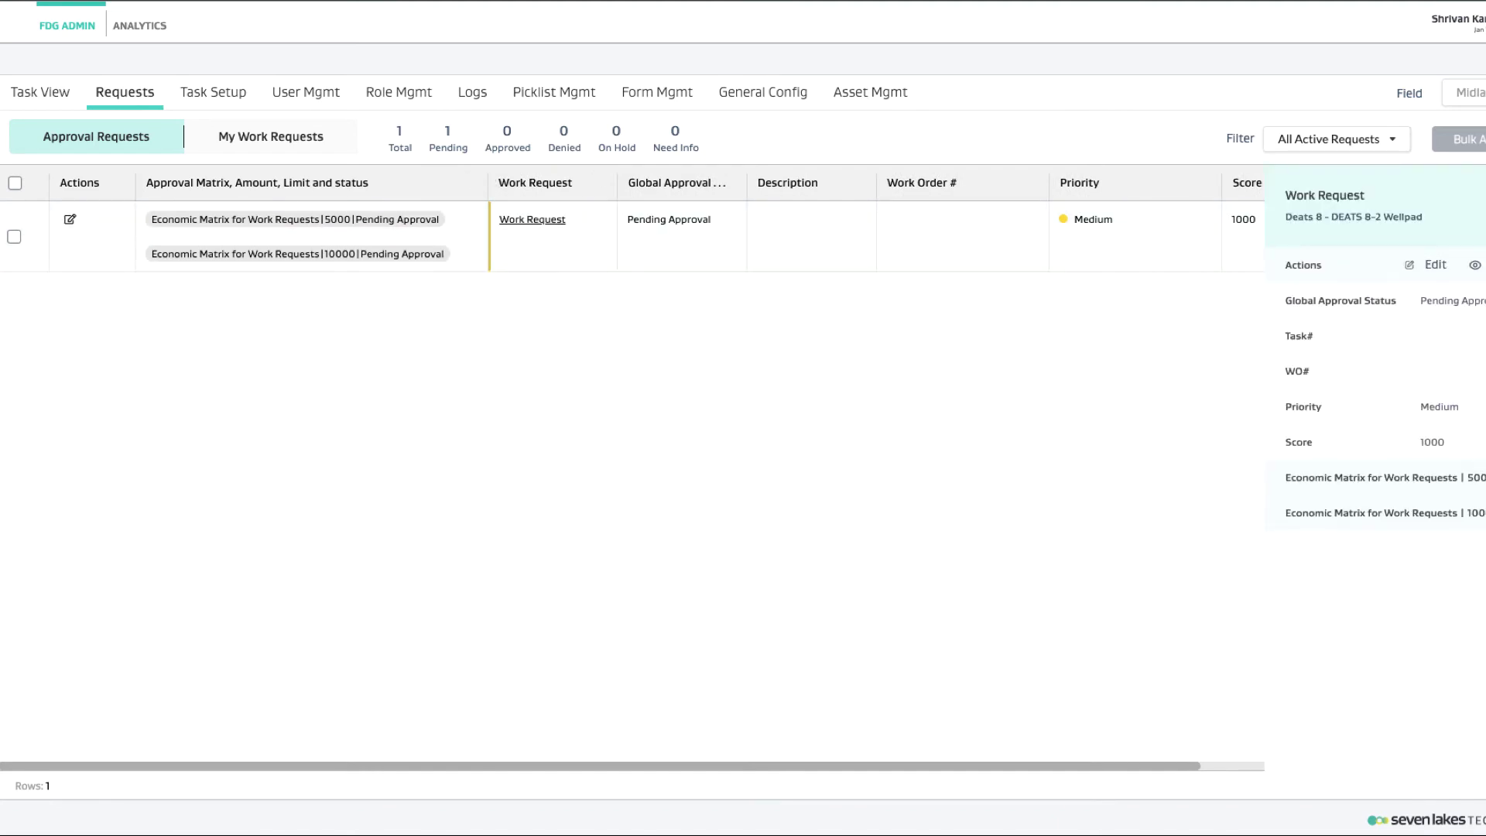
click(1476, 477)
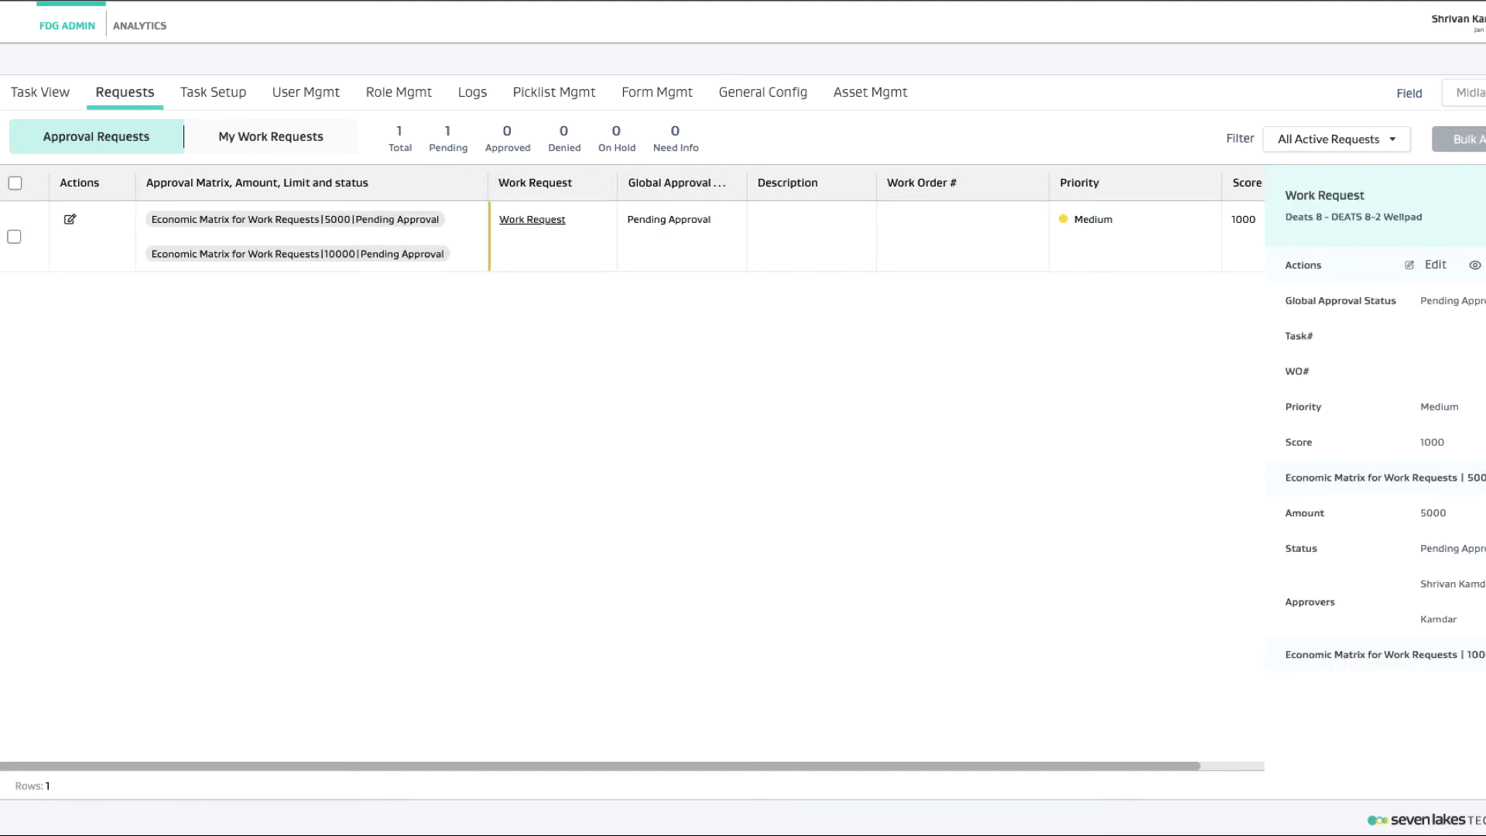
click(1476, 655)
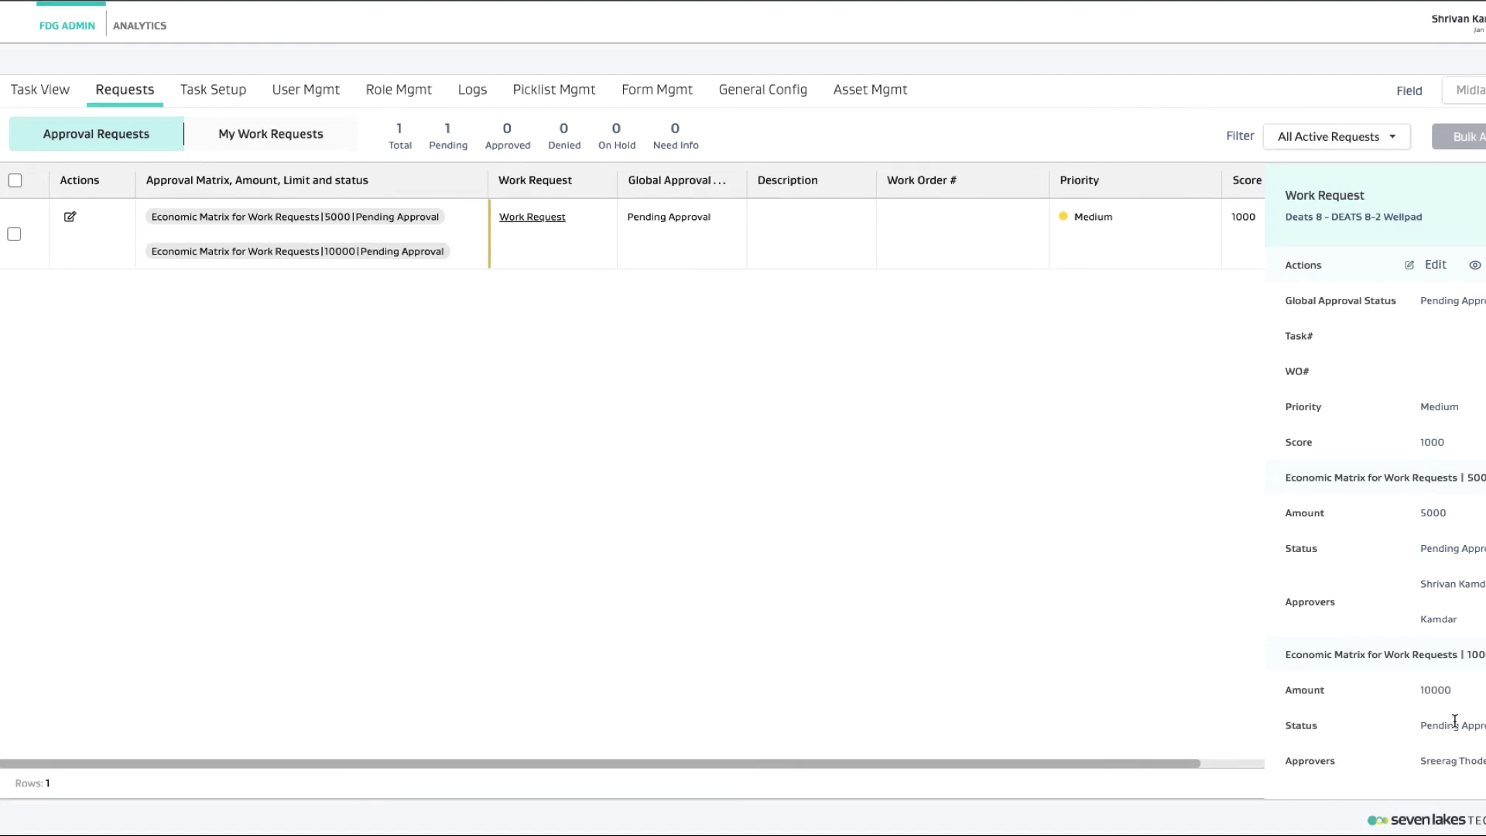
Step: Edit the work request and approve its 5000 economic approval level, confirming the approval
click(1417, 264)
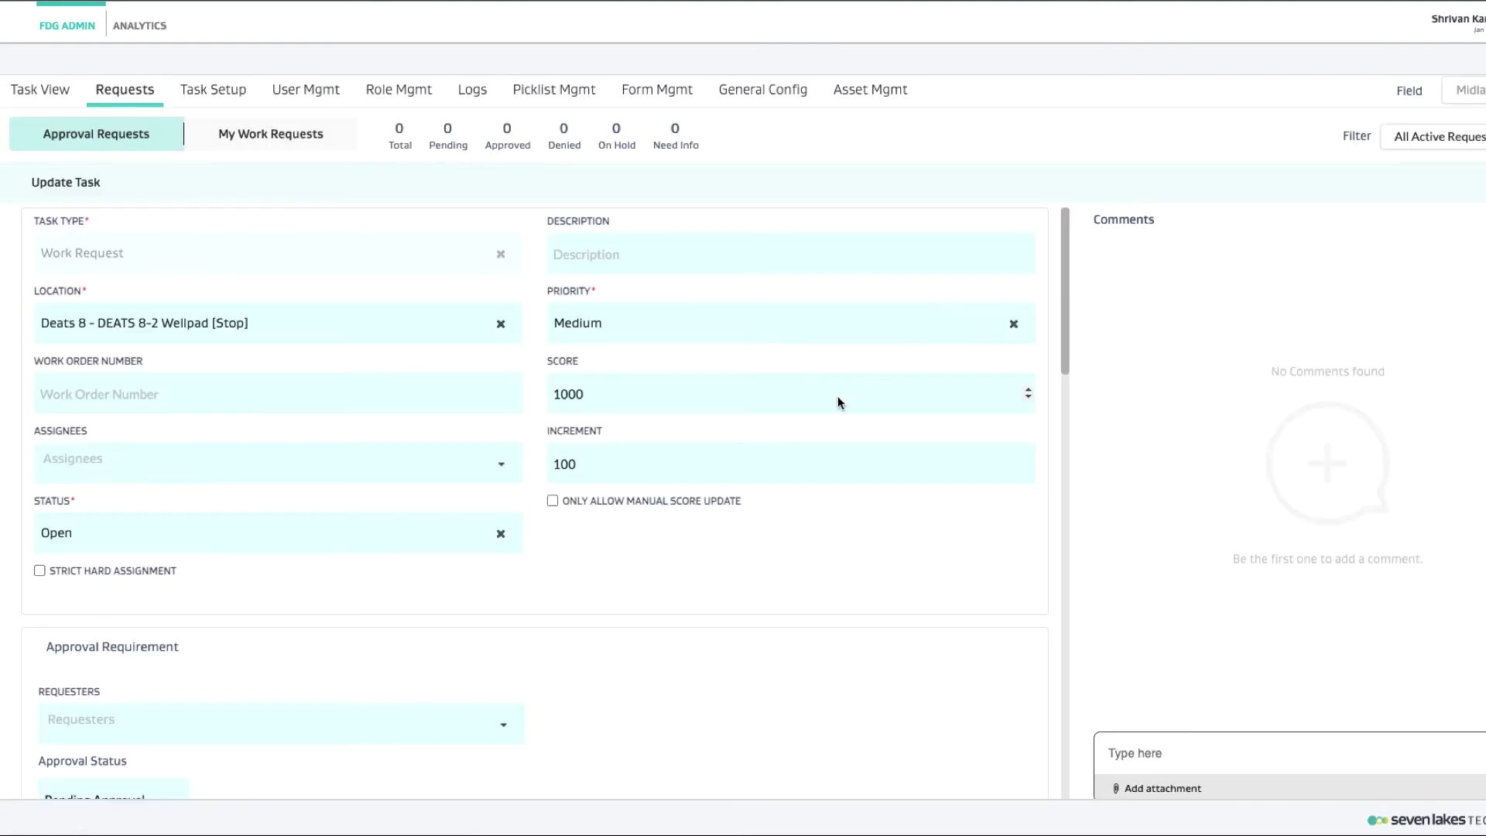
scroll(668, 607, down, 5)
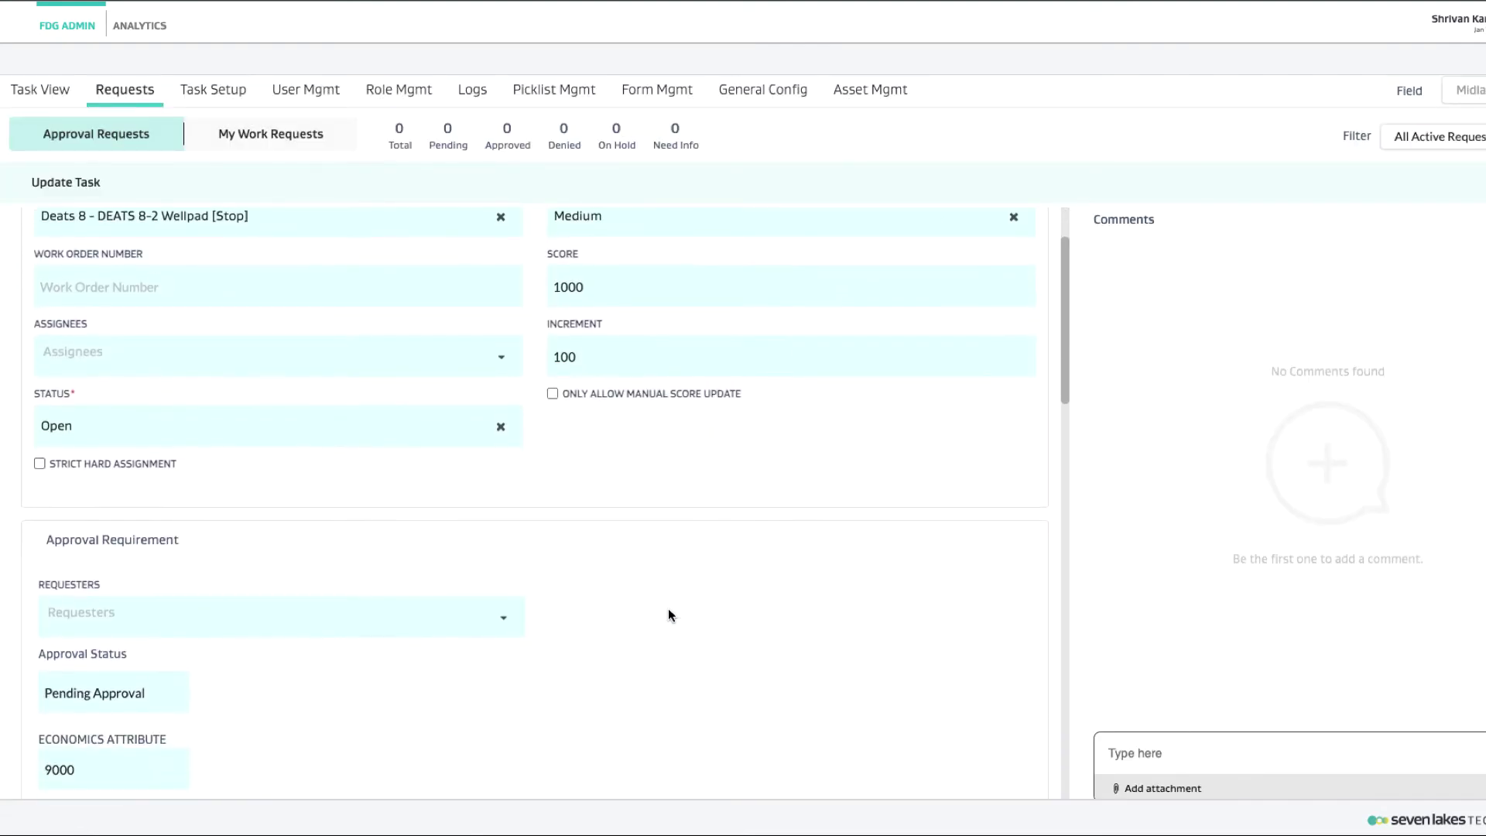
scroll(668, 614, down, 1)
click(546, 622)
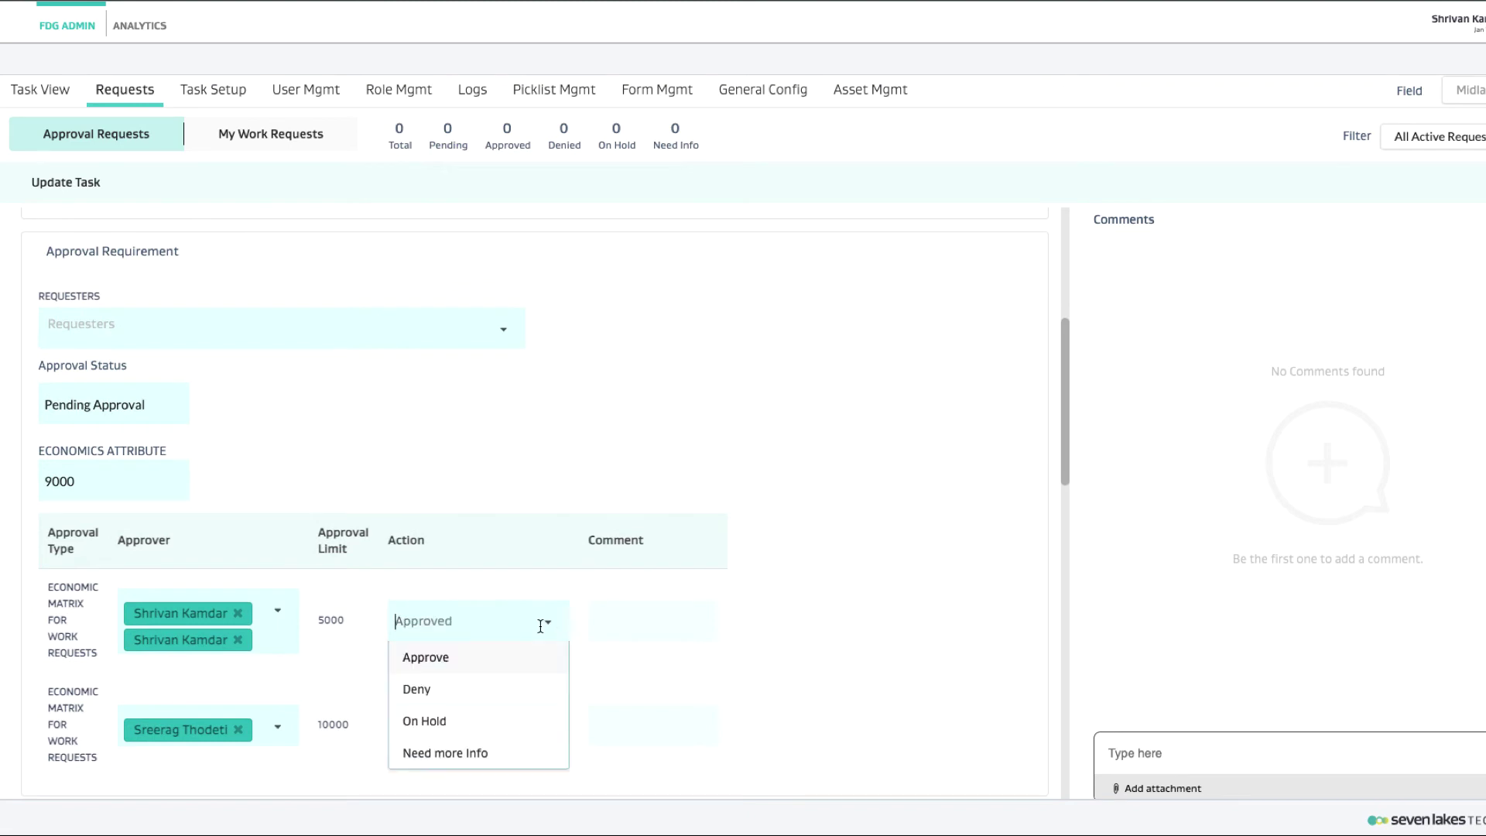
click(482, 659)
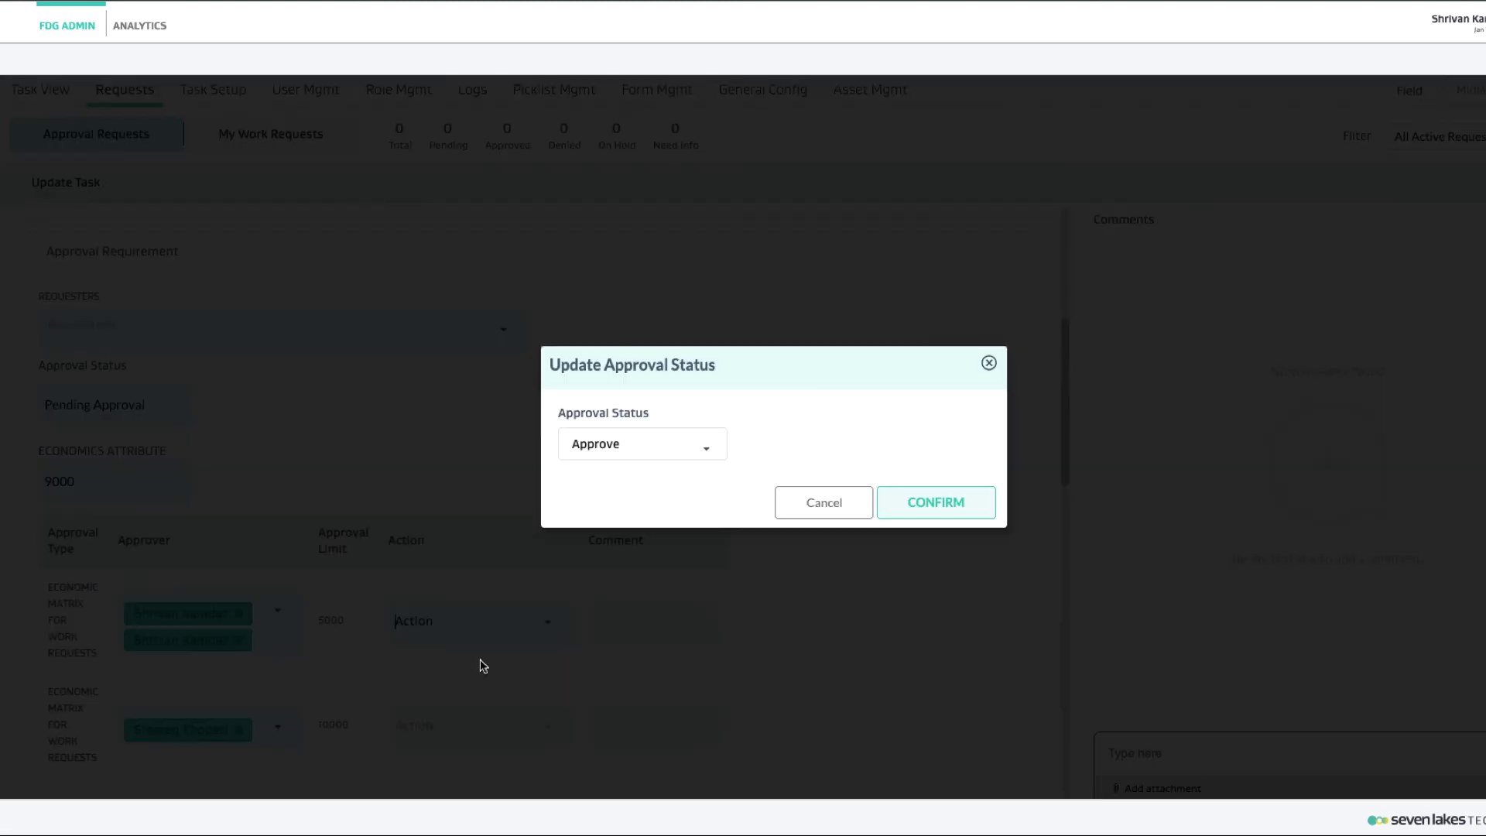
click(934, 504)
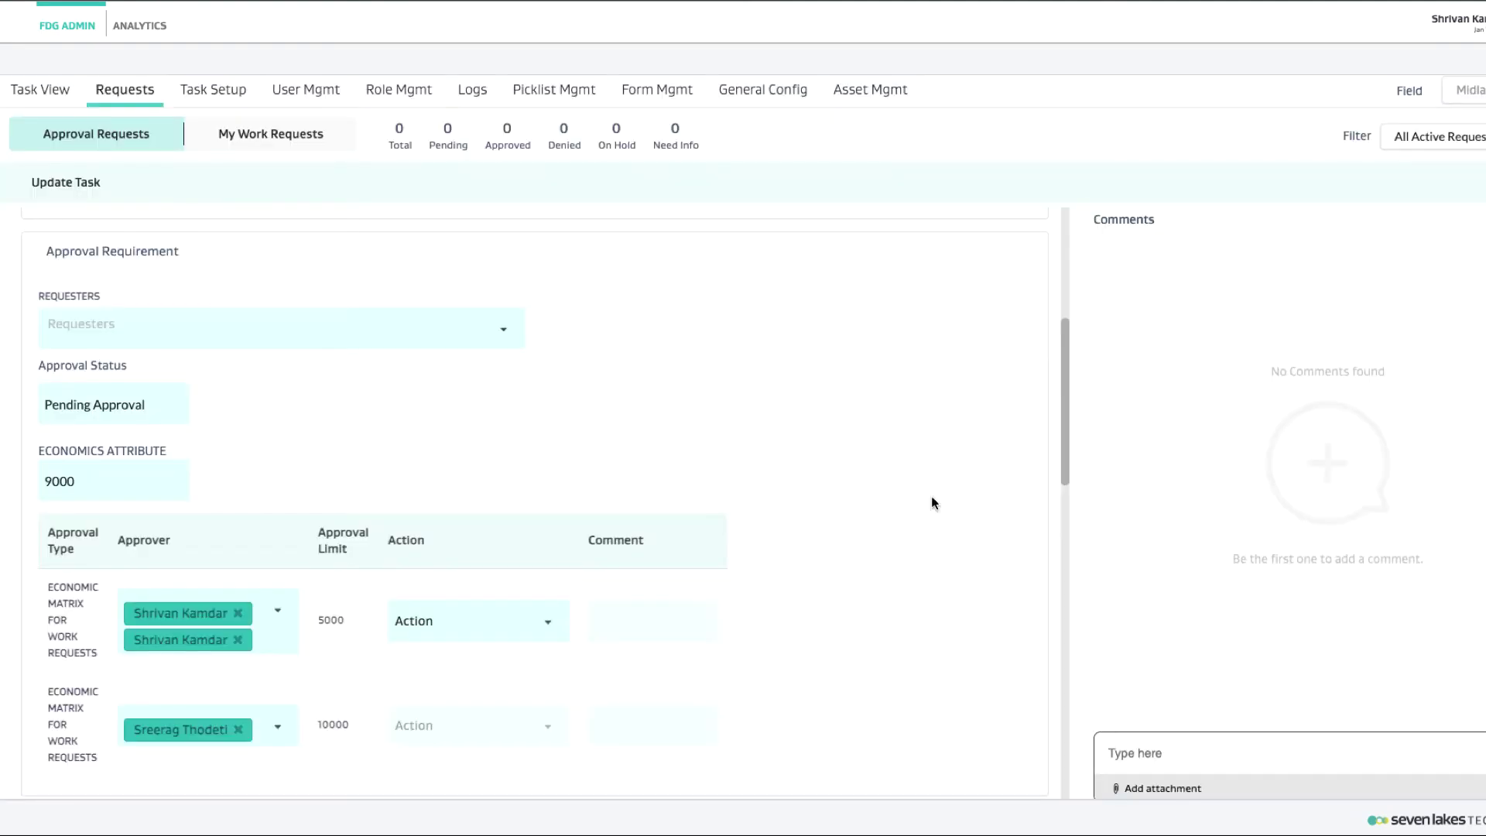
Step: Save the updated work request and widen the Approval Matrix column to check statuses
scroll(890, 602, down, 3)
scroll(890, 604, down, 10)
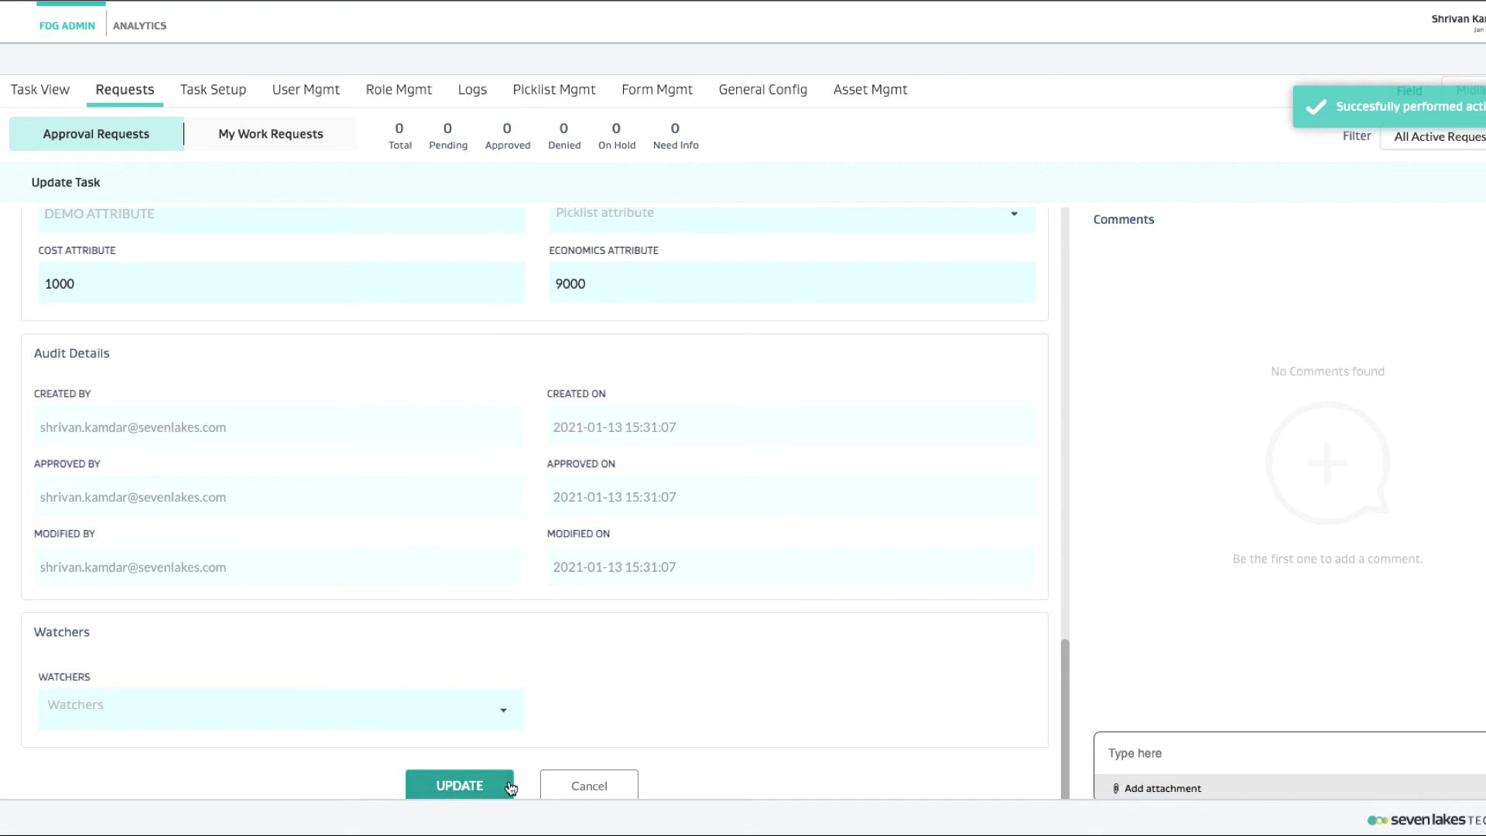
click(496, 787)
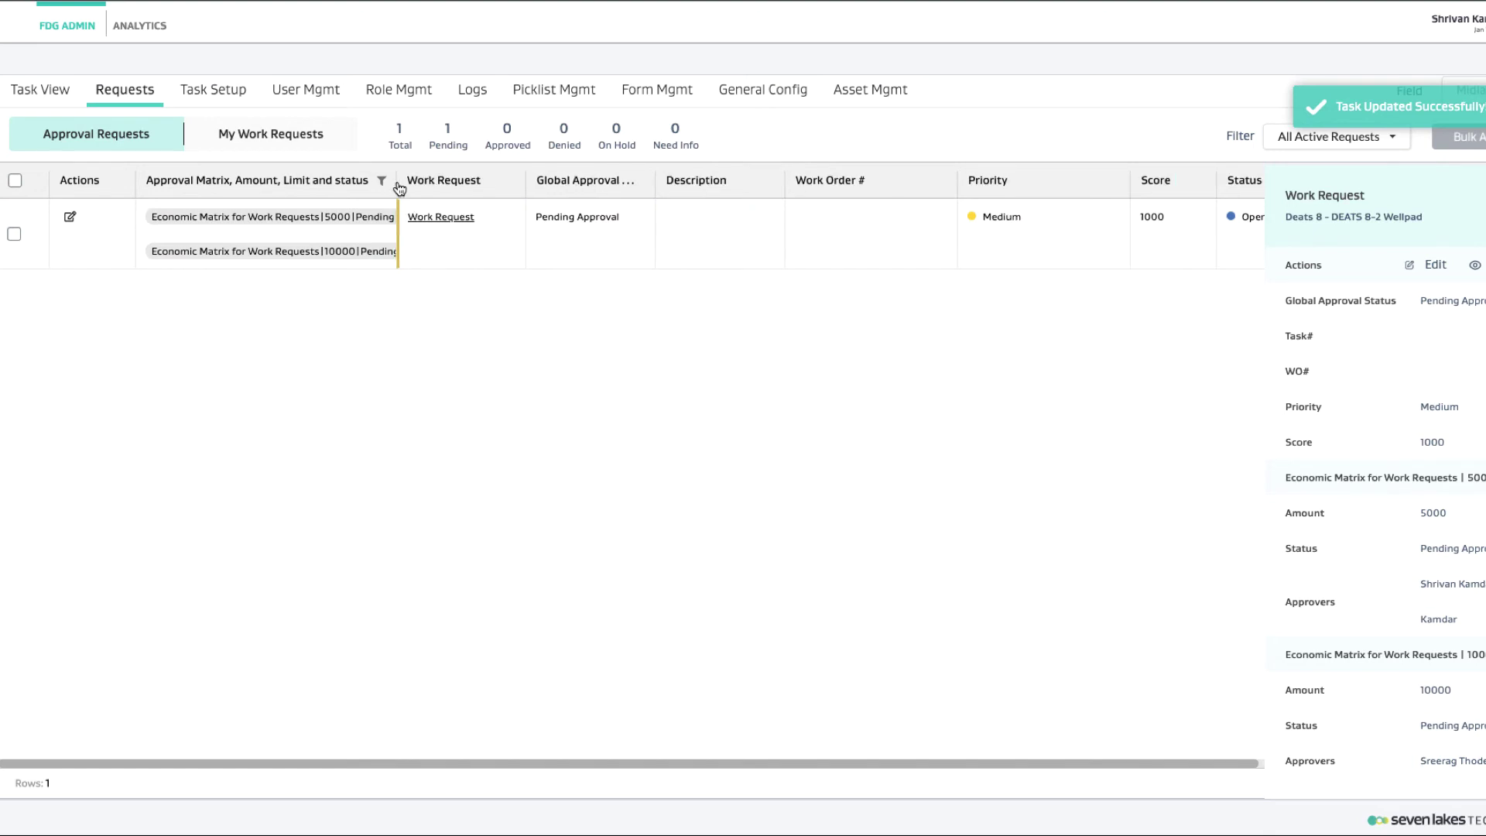
drag(393, 182, 476, 182)
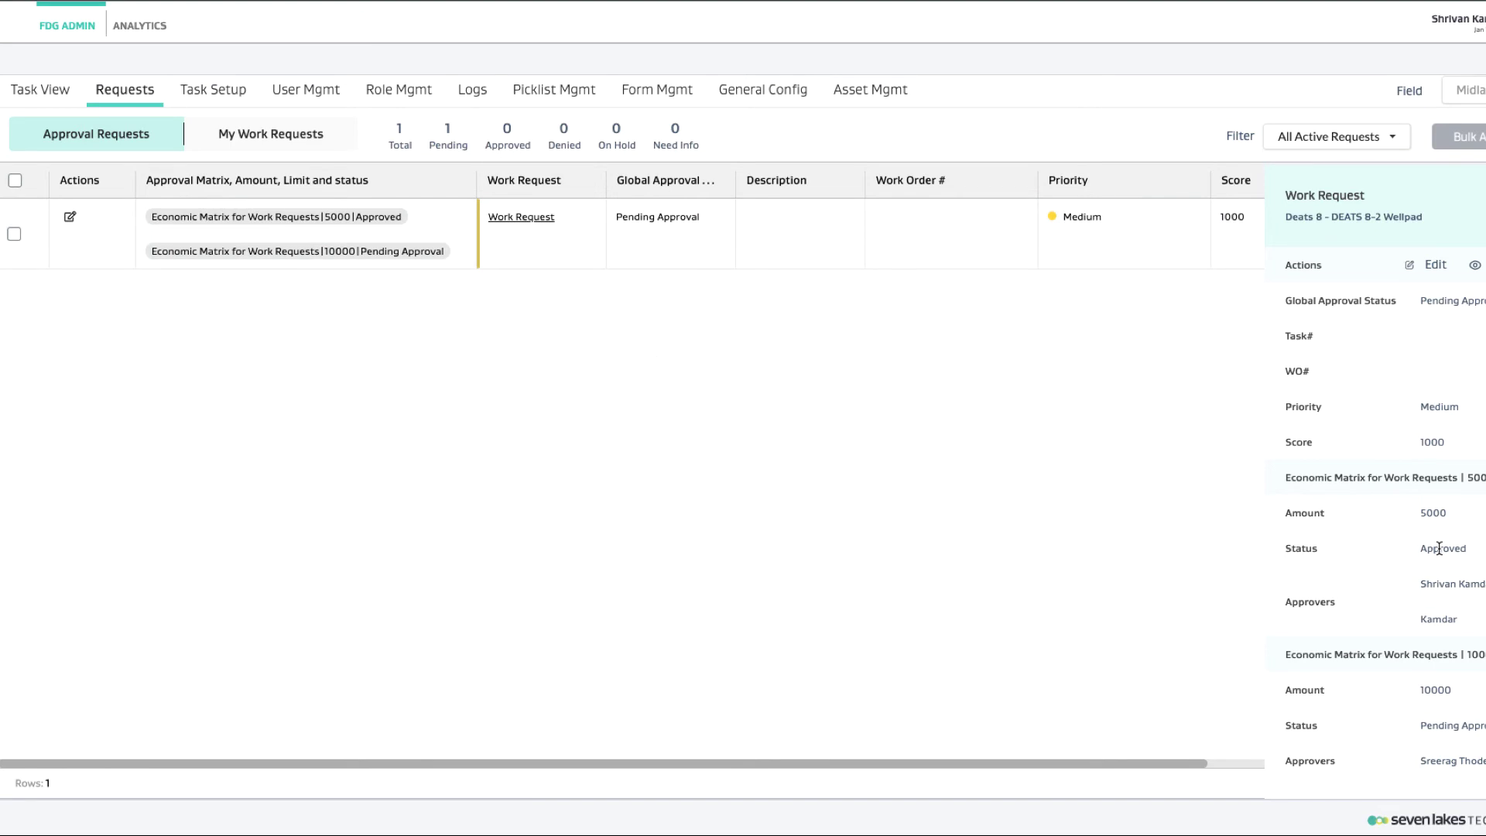
Step: Check My Work Requests, then open a private window as the second approver and reach the admin Task View
click(286, 139)
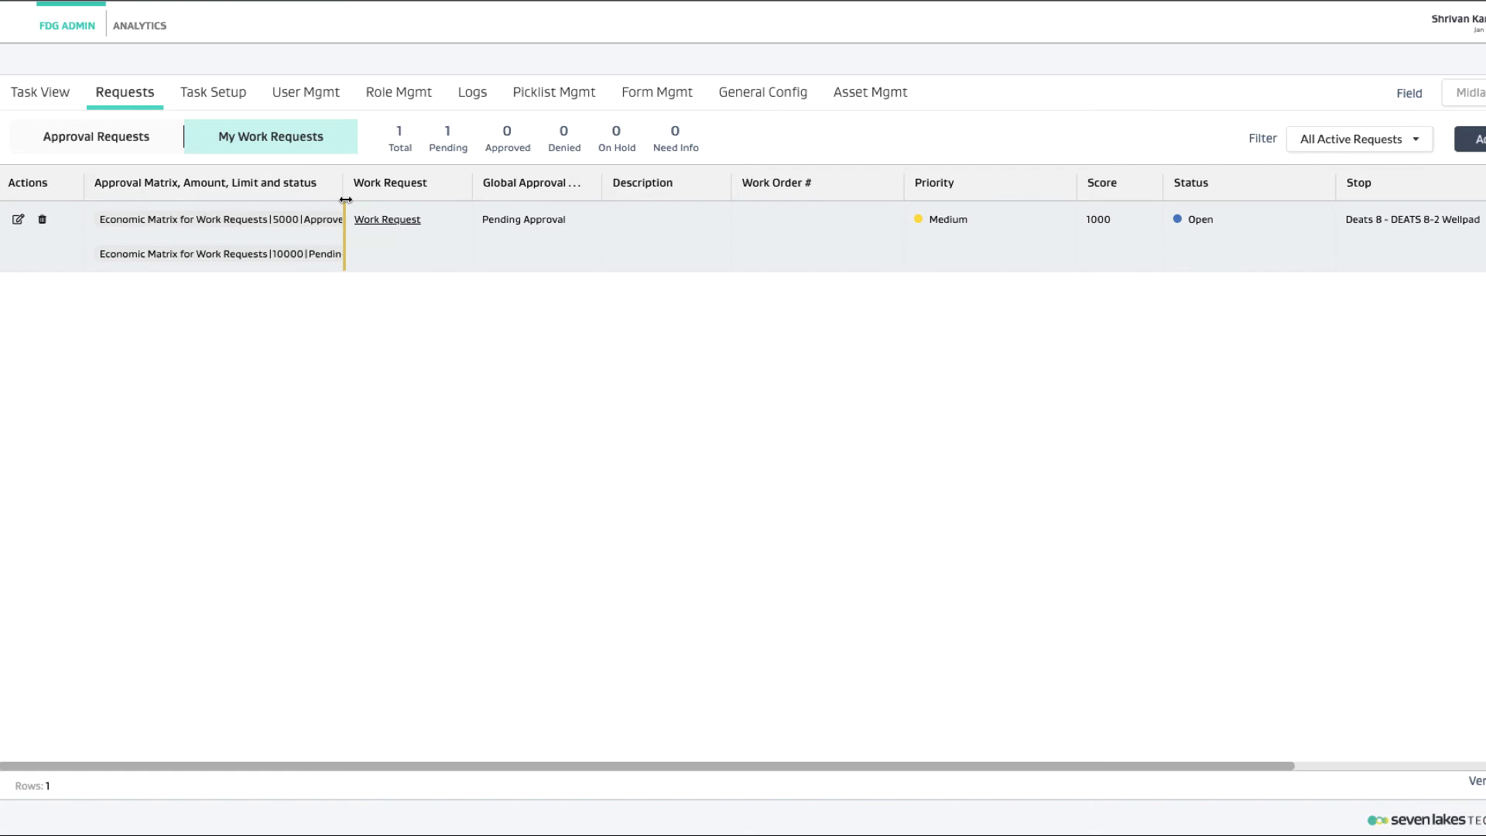
drag(345, 186, 461, 184)
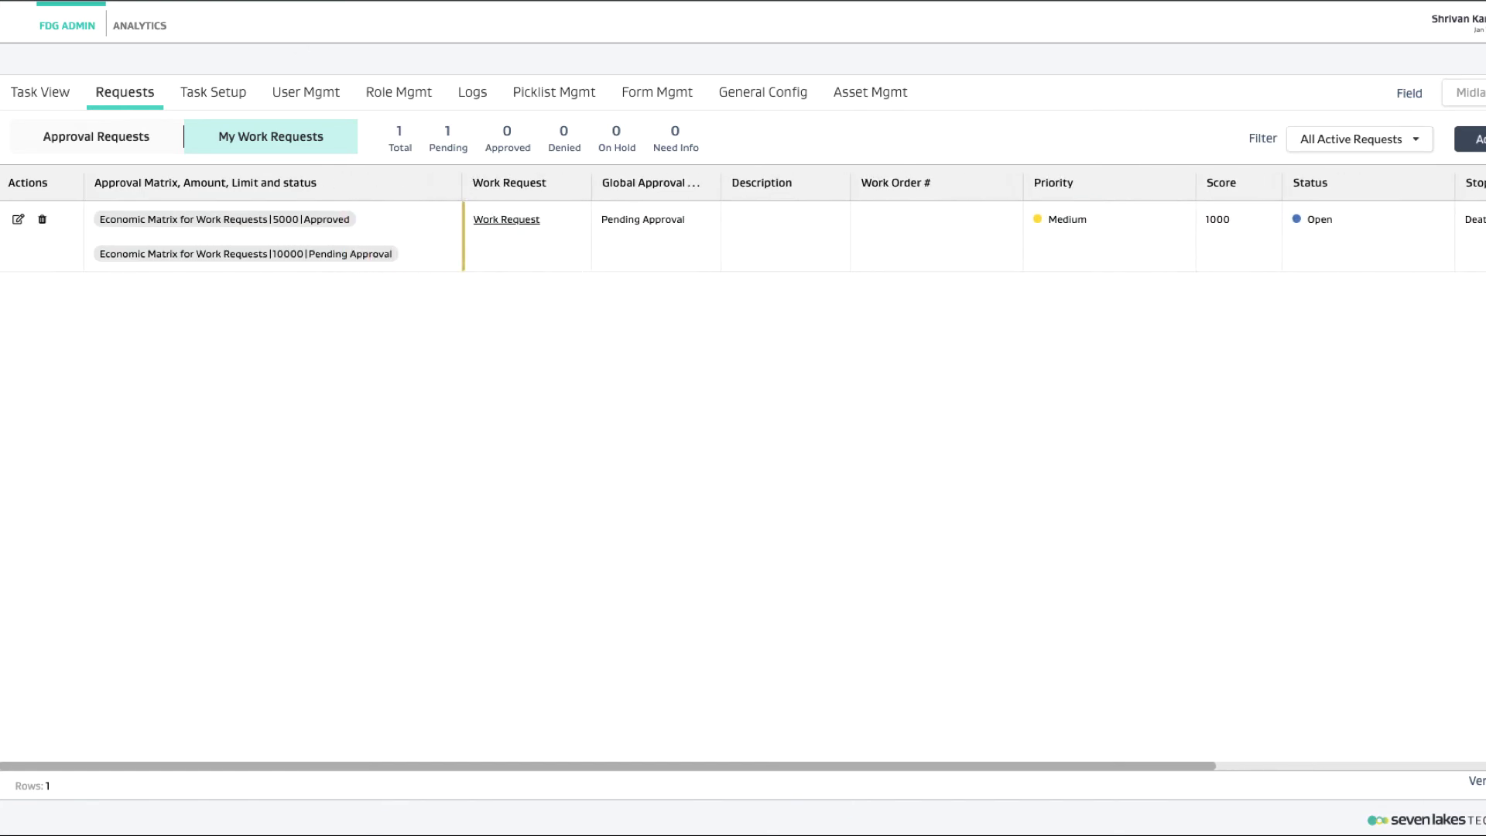
key(super+shift+n)
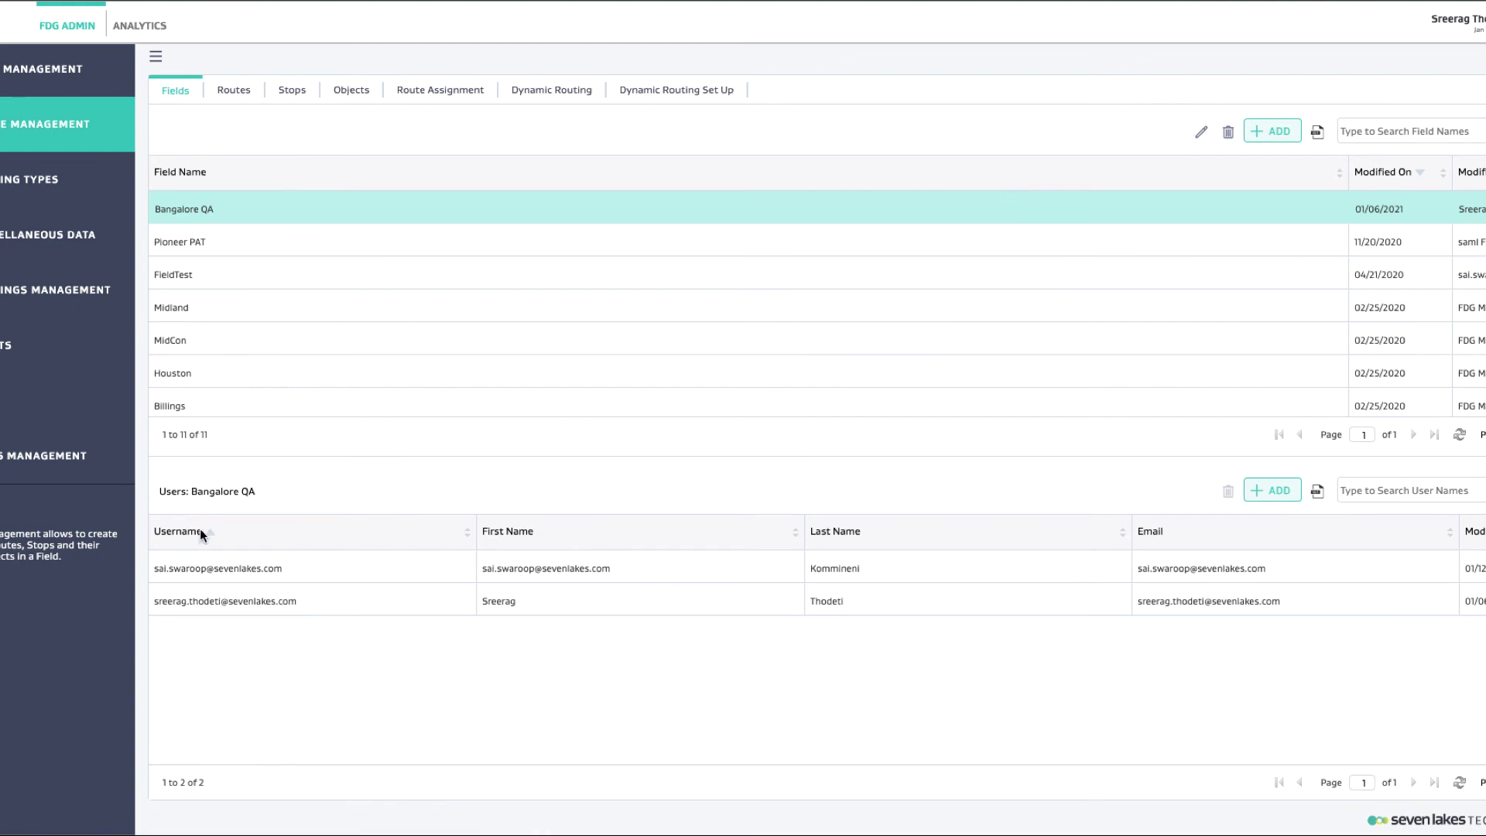
click(68, 476)
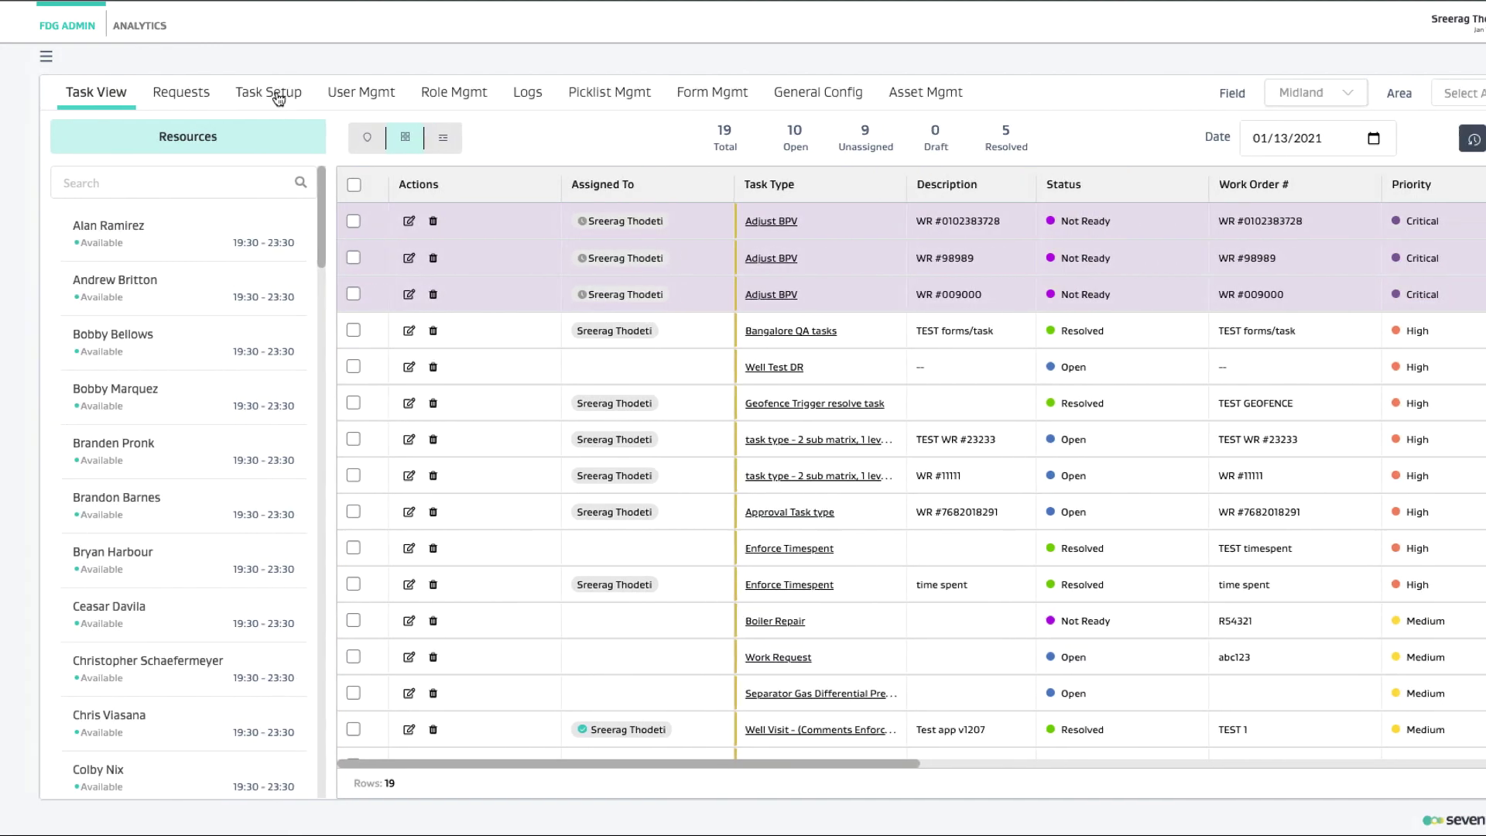
Step: As the second approver, open the Work Request's details and expand the 5000 and 10000 levels
click(130, 95)
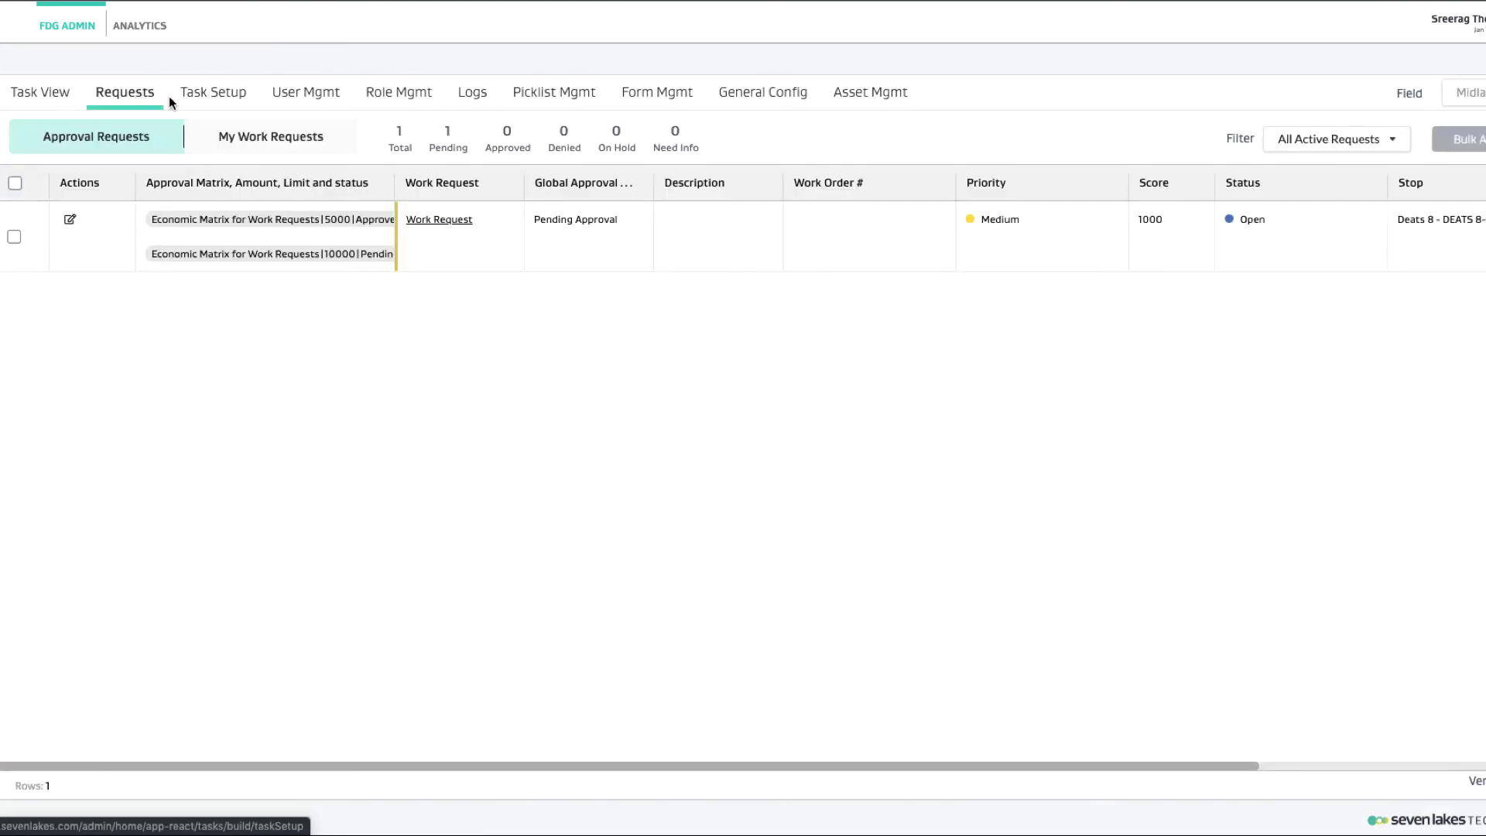
click(225, 136)
click(132, 139)
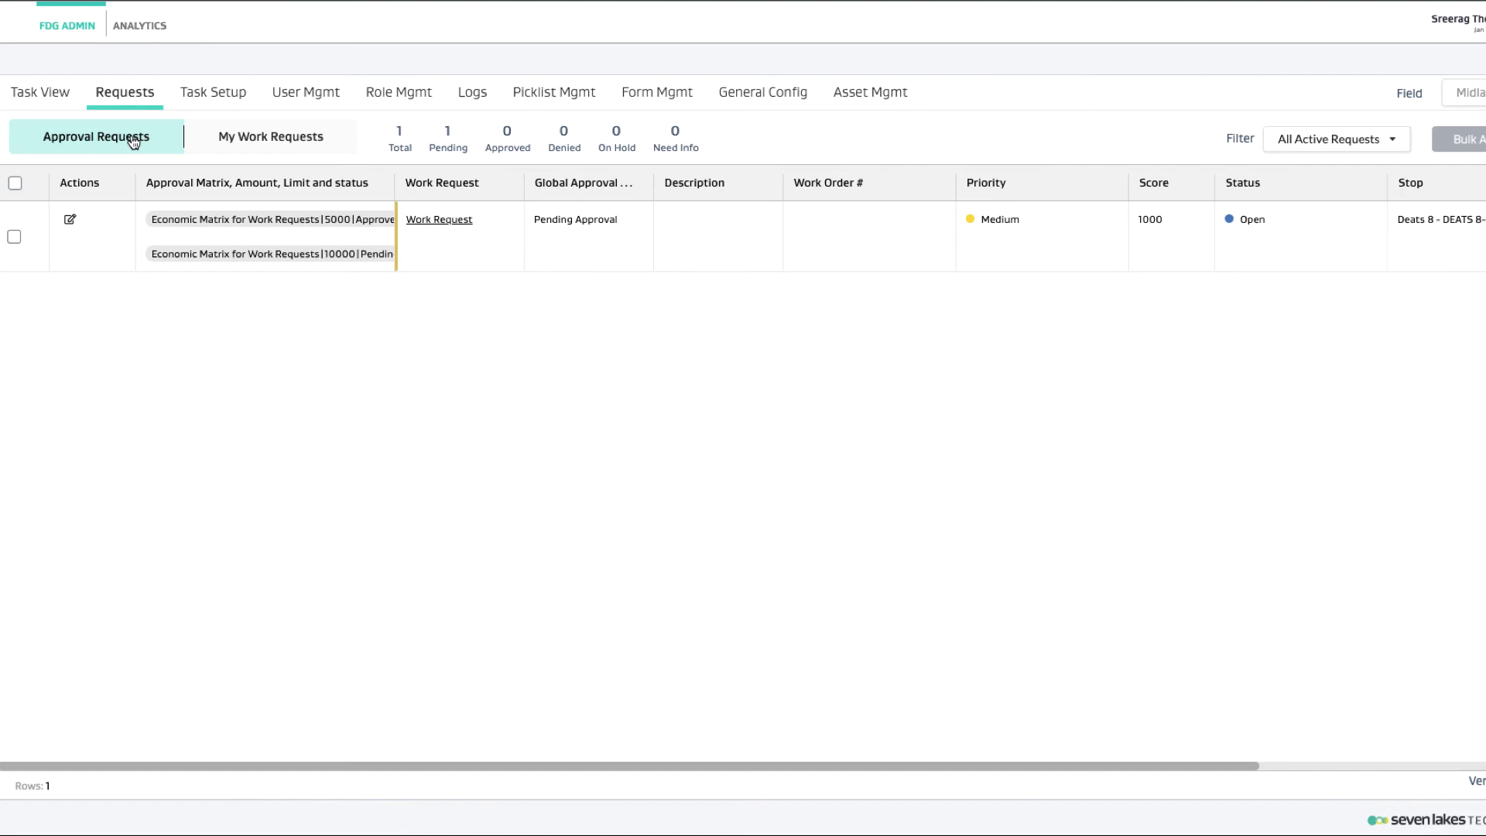
drag(396, 183, 445, 179)
click(481, 223)
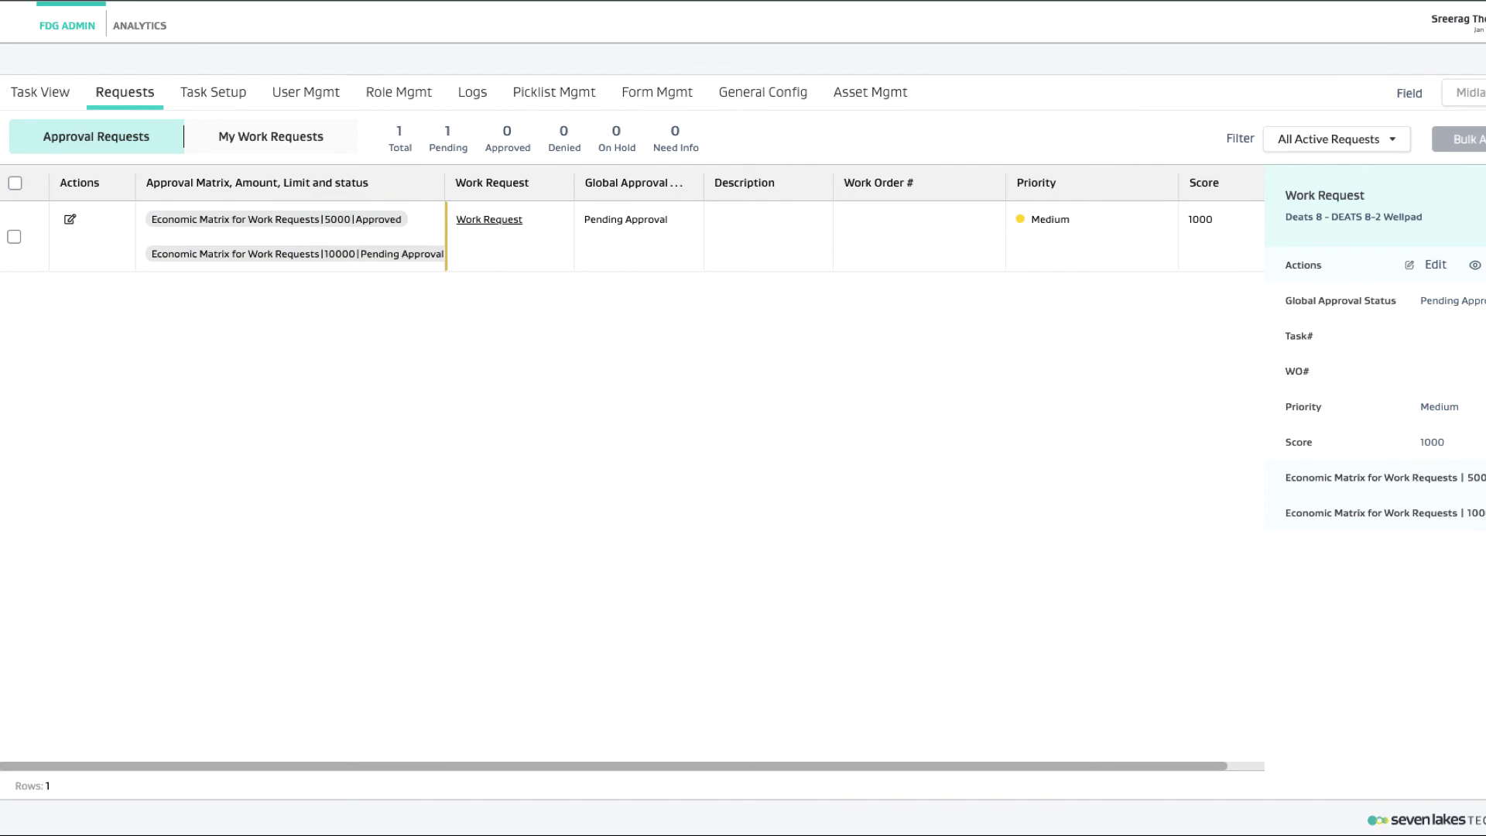
click(1371, 478)
click(1371, 654)
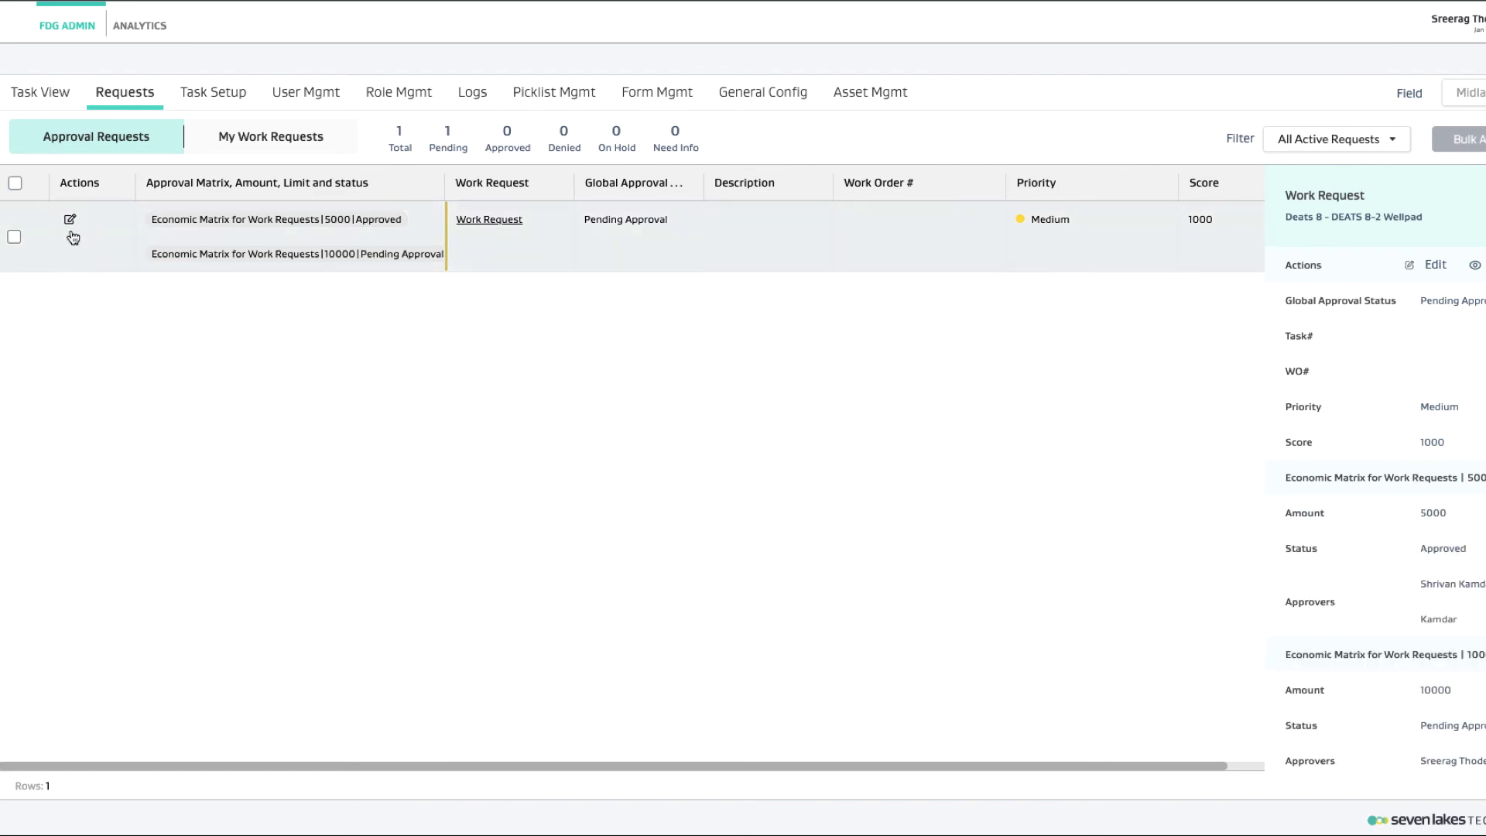
Step: Approve the 10000 economic approval level, confirm it, and save the work request
click(70, 222)
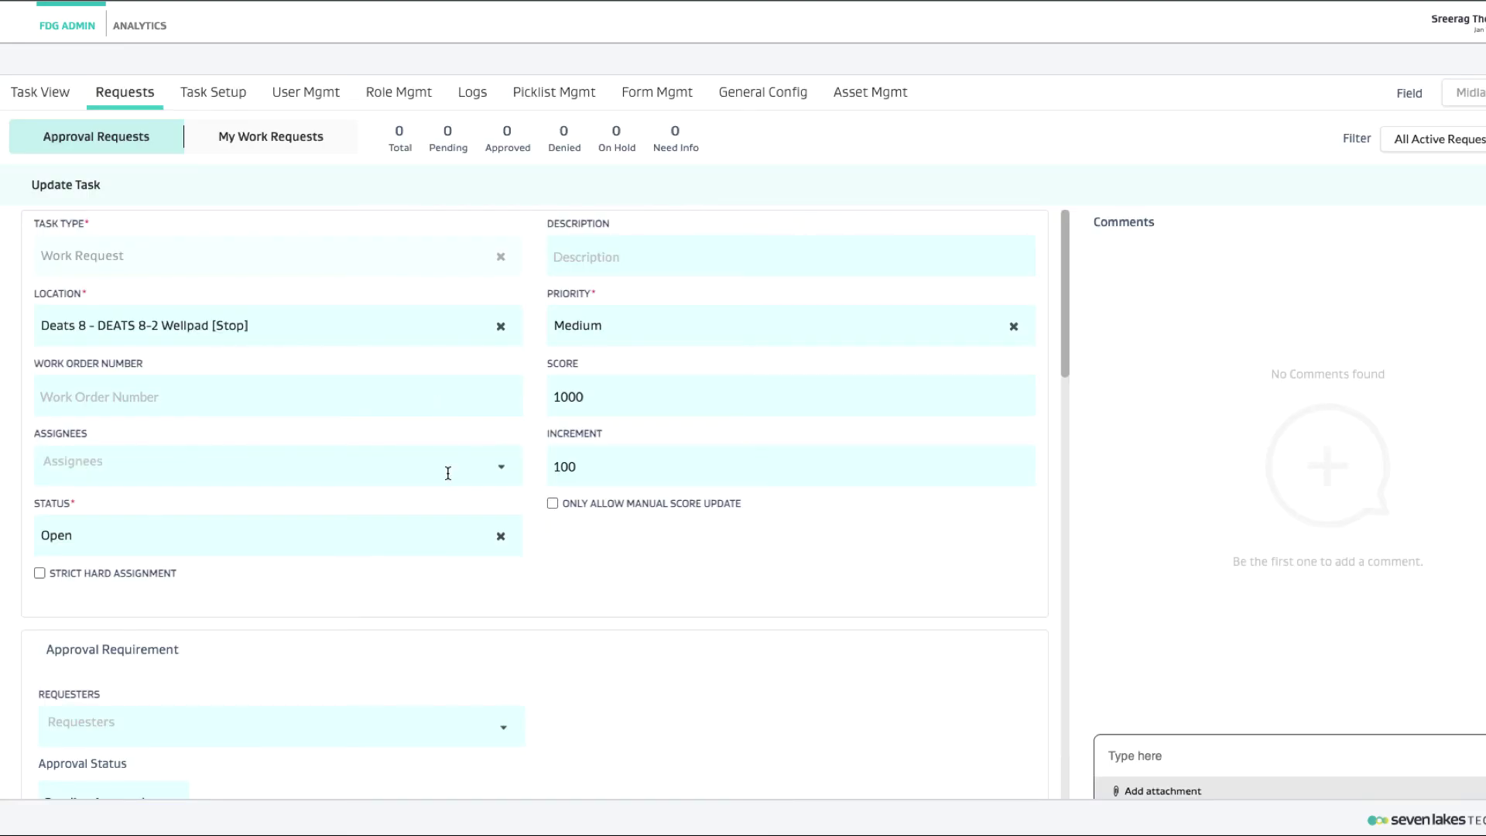
scroll(448, 473, down, 7)
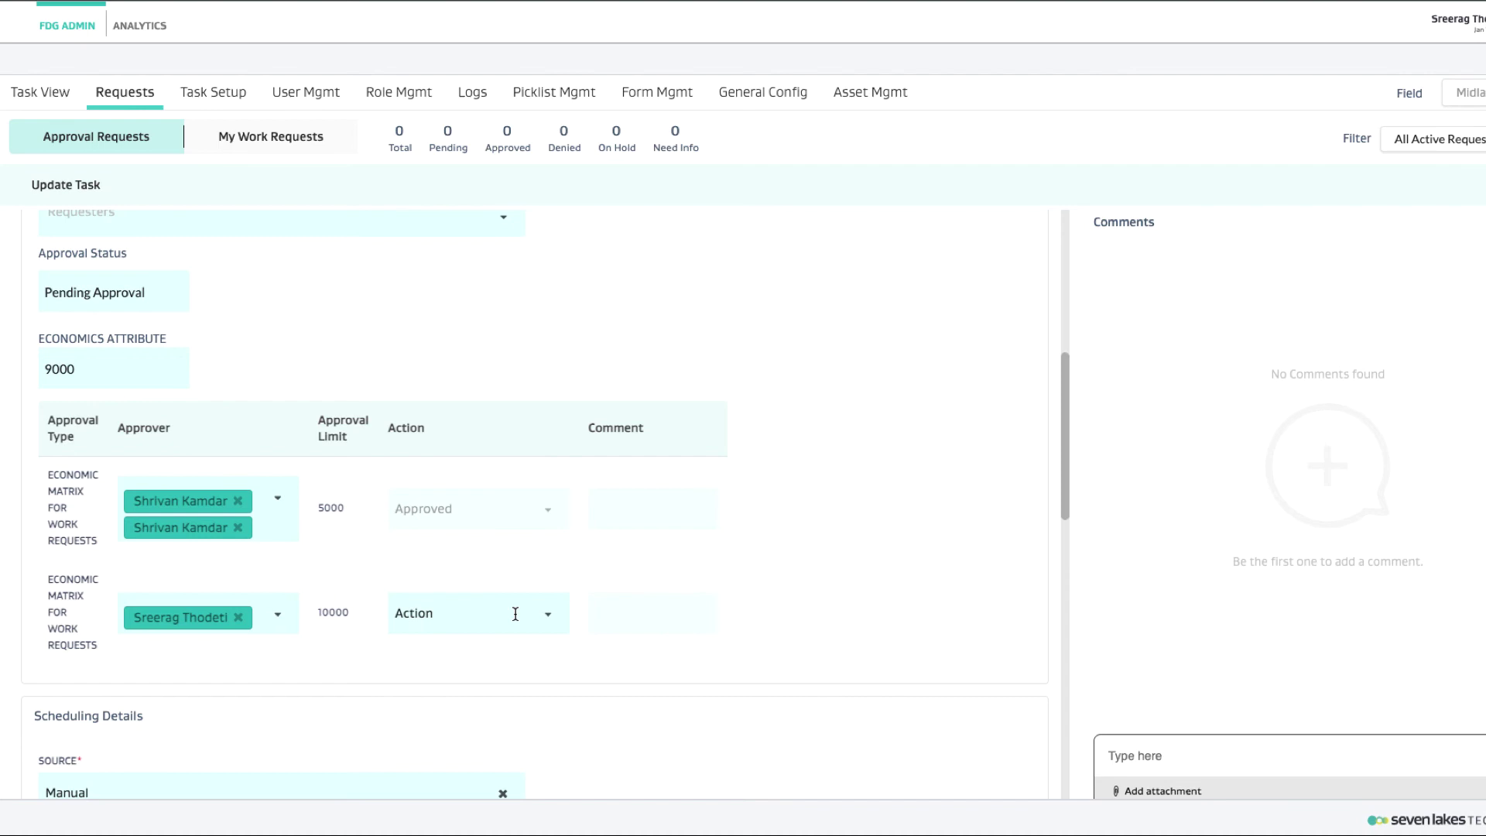
click(512, 617)
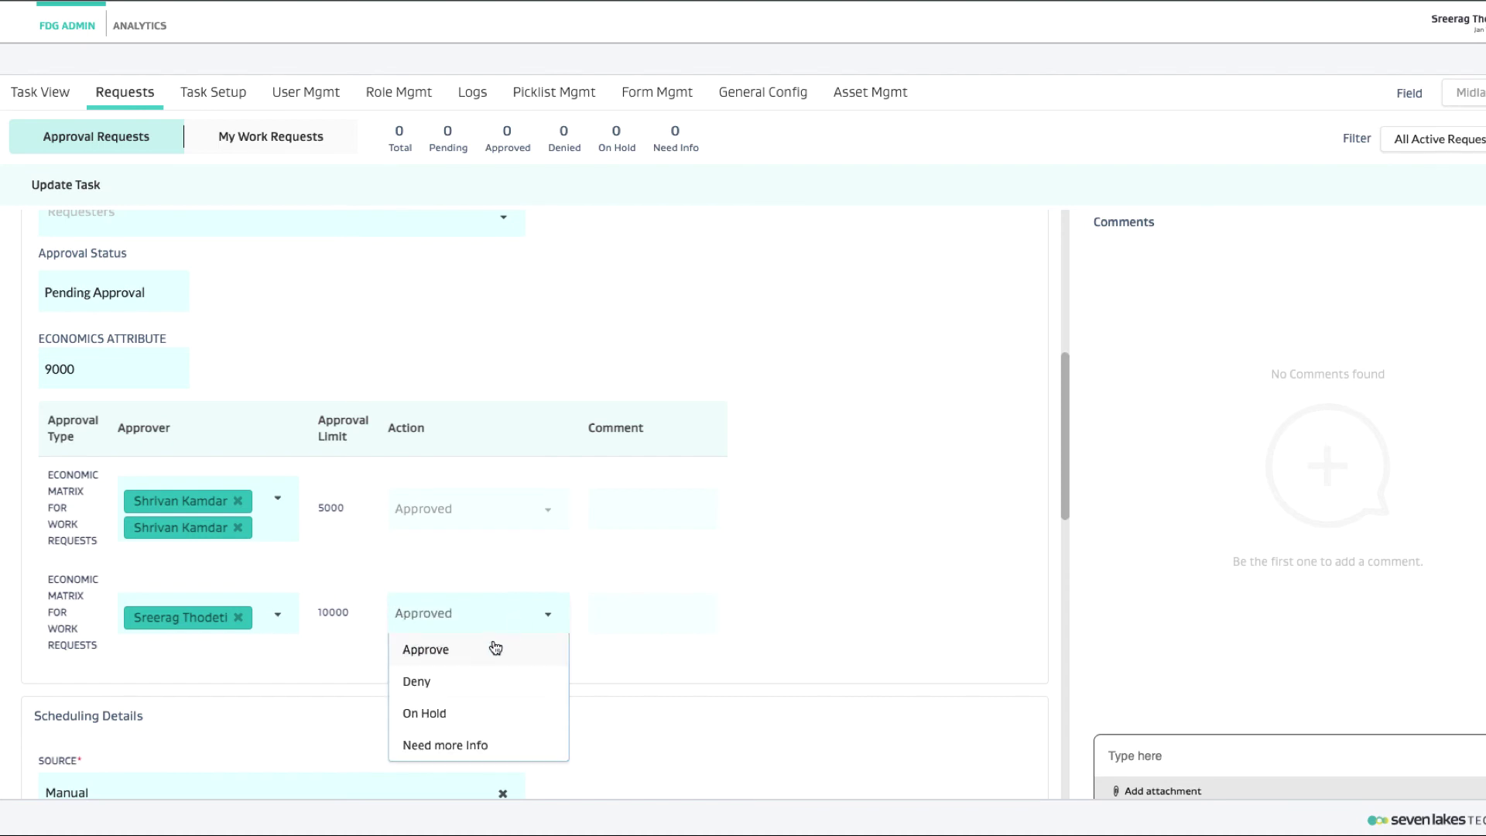
click(478, 646)
click(946, 500)
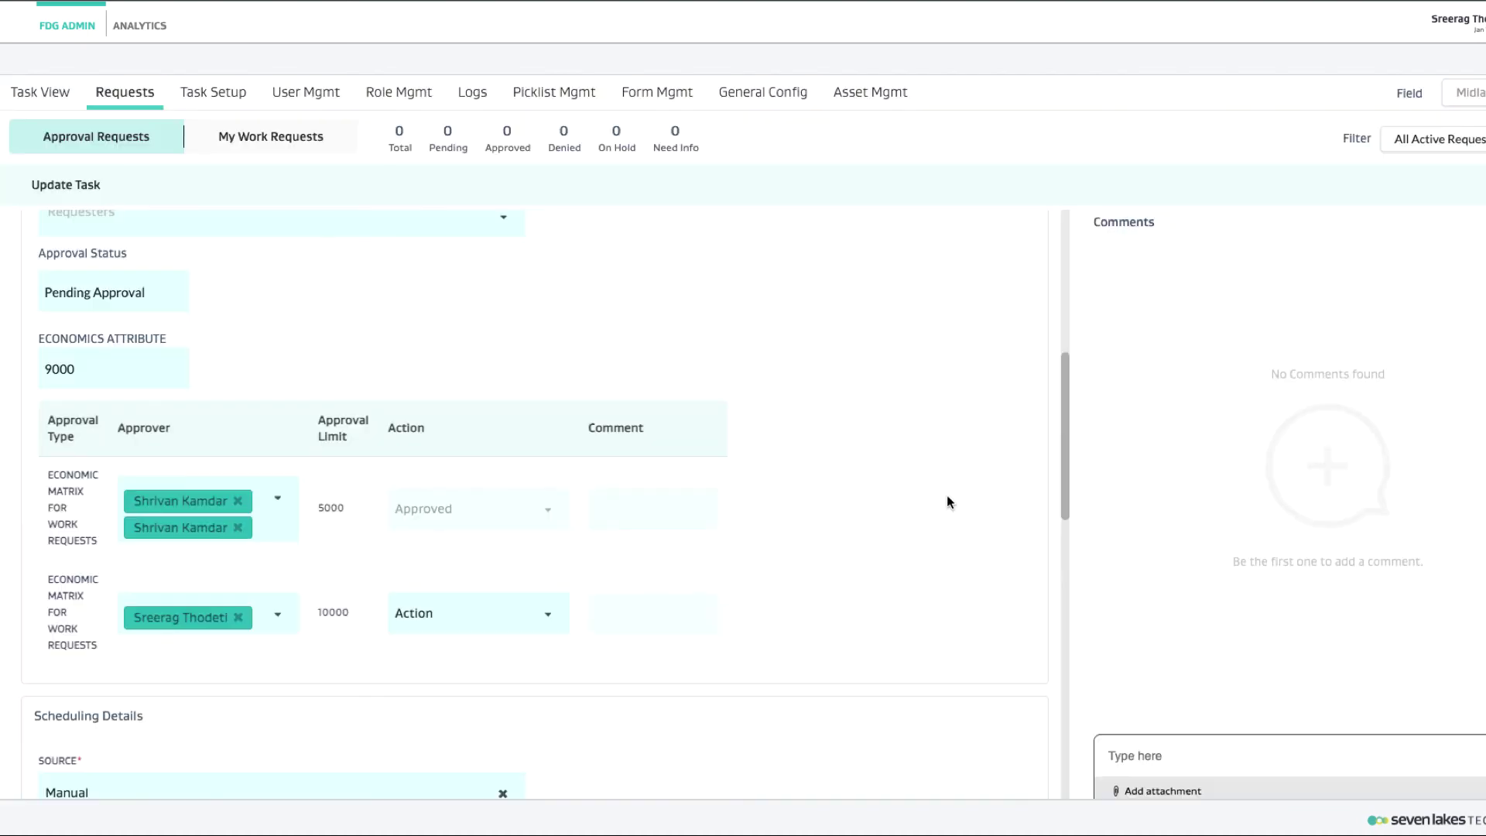
scroll(880, 577, down, 10)
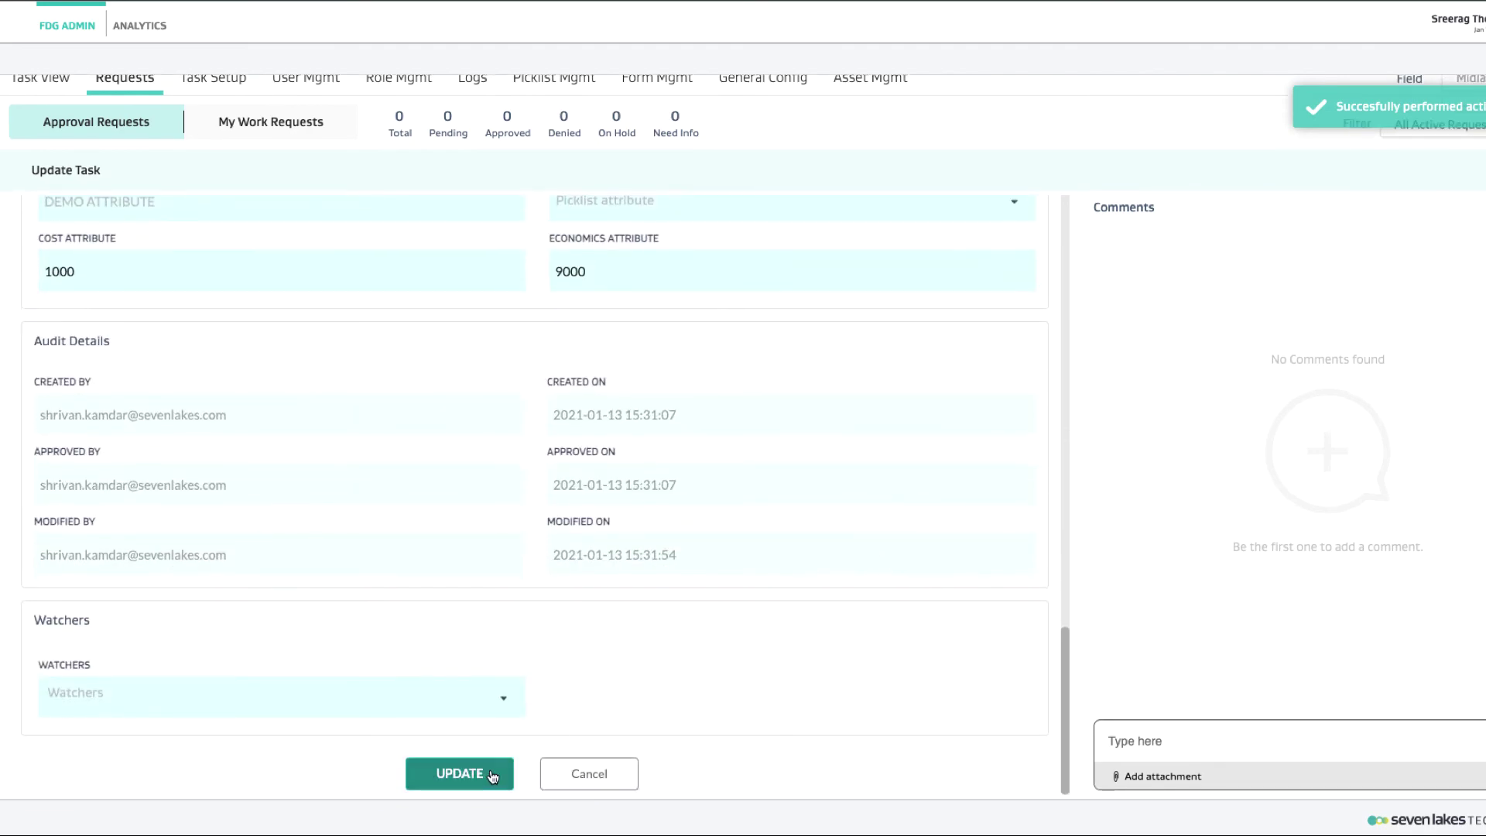
click(487, 776)
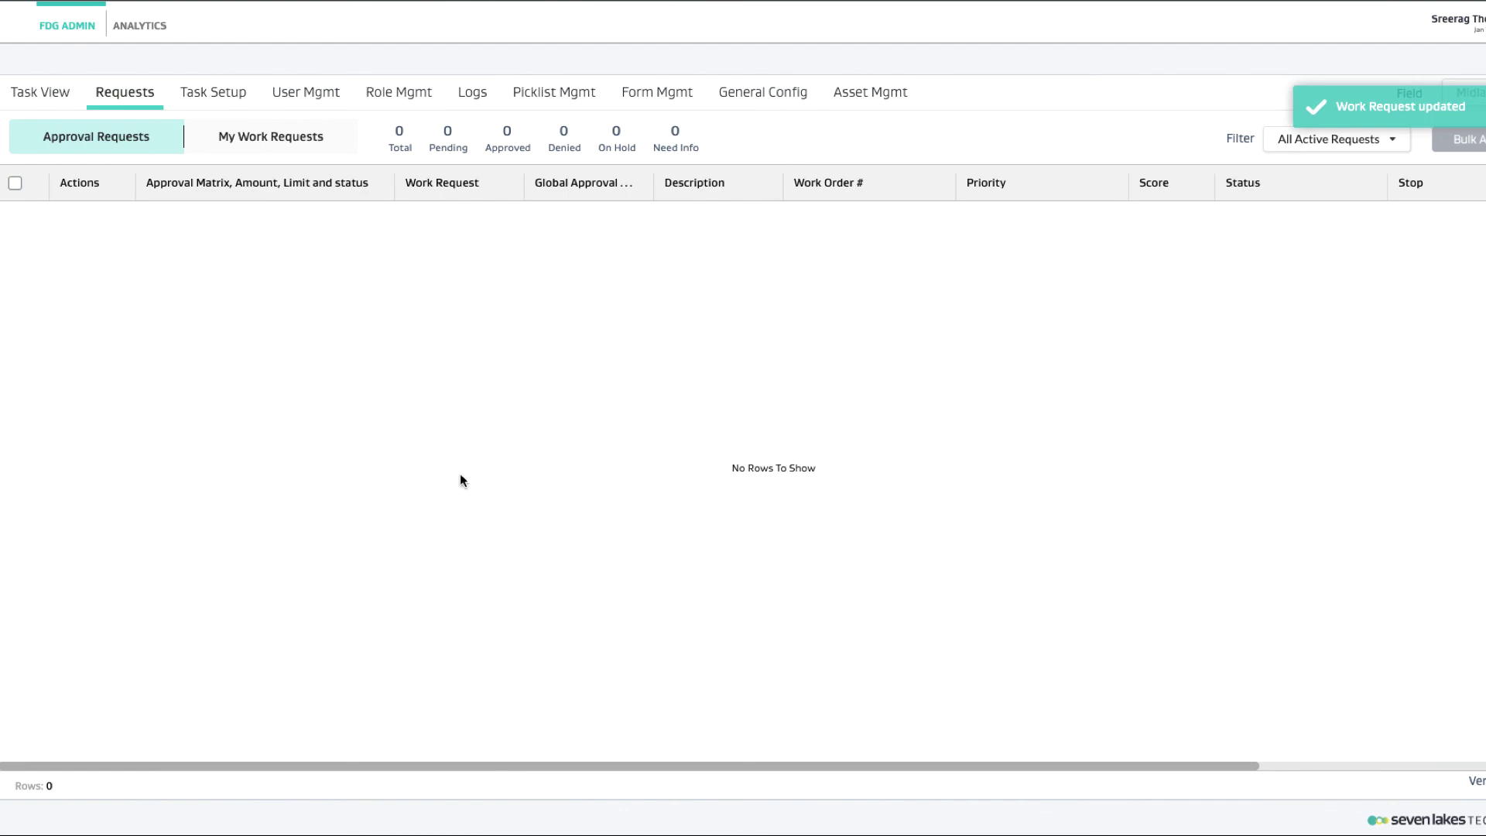
Step: Filter requests to Approved Requests with the 13 Jan 2021 custom date range in both sessions
click(99, 138)
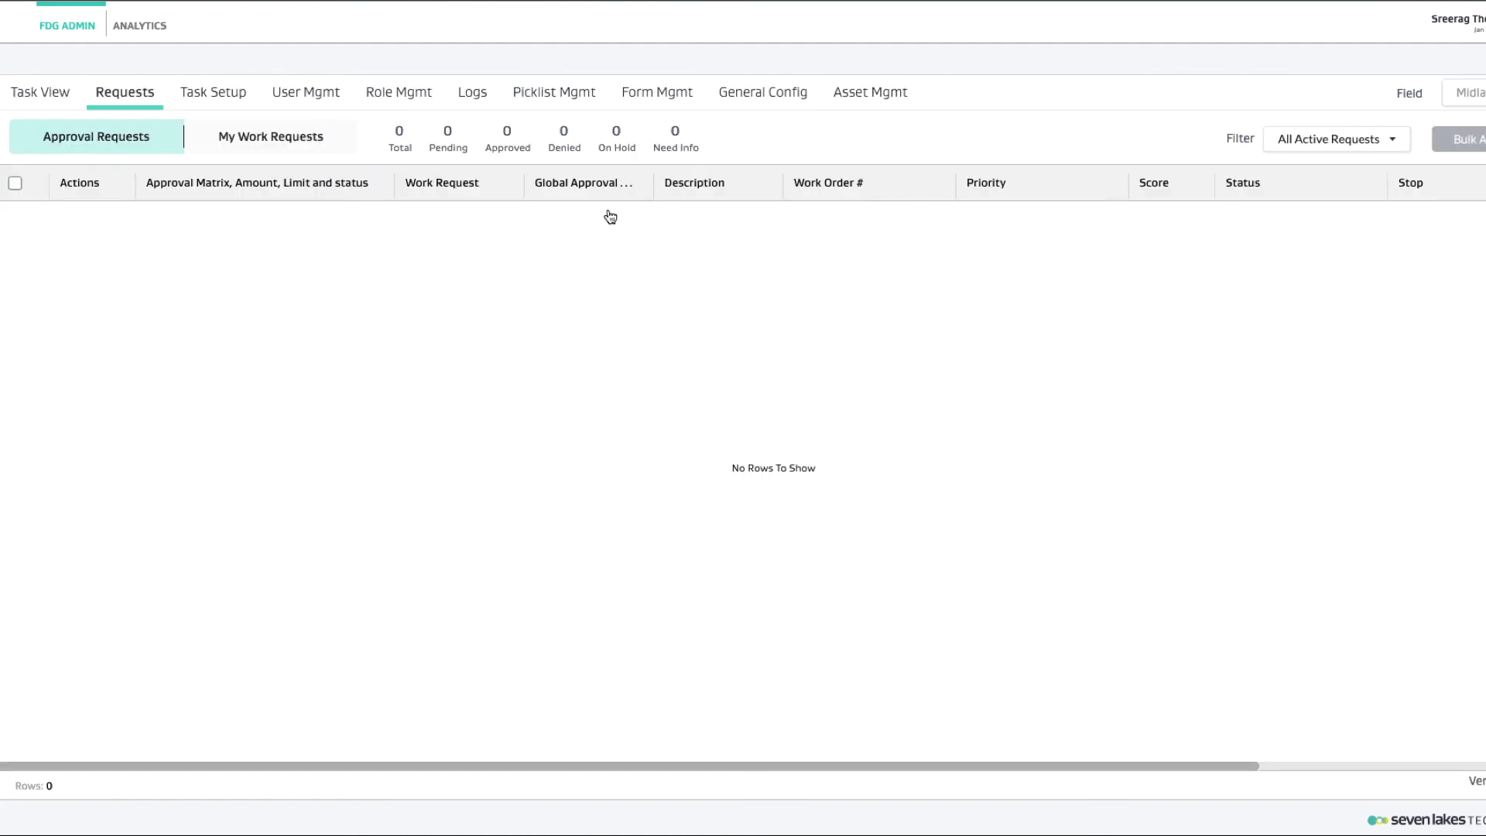
click(1319, 138)
click(1254, 199)
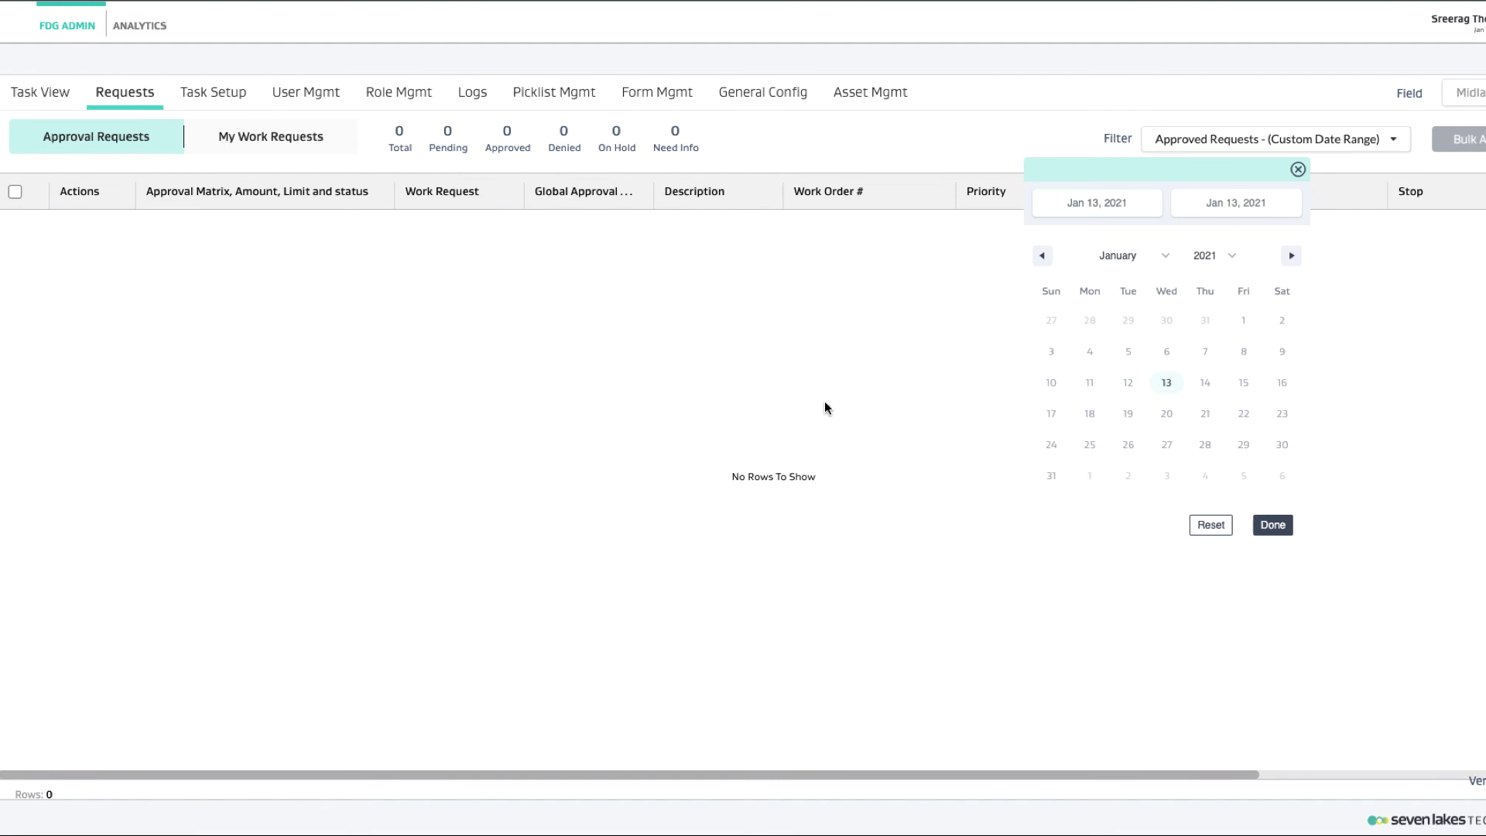
click(1274, 525)
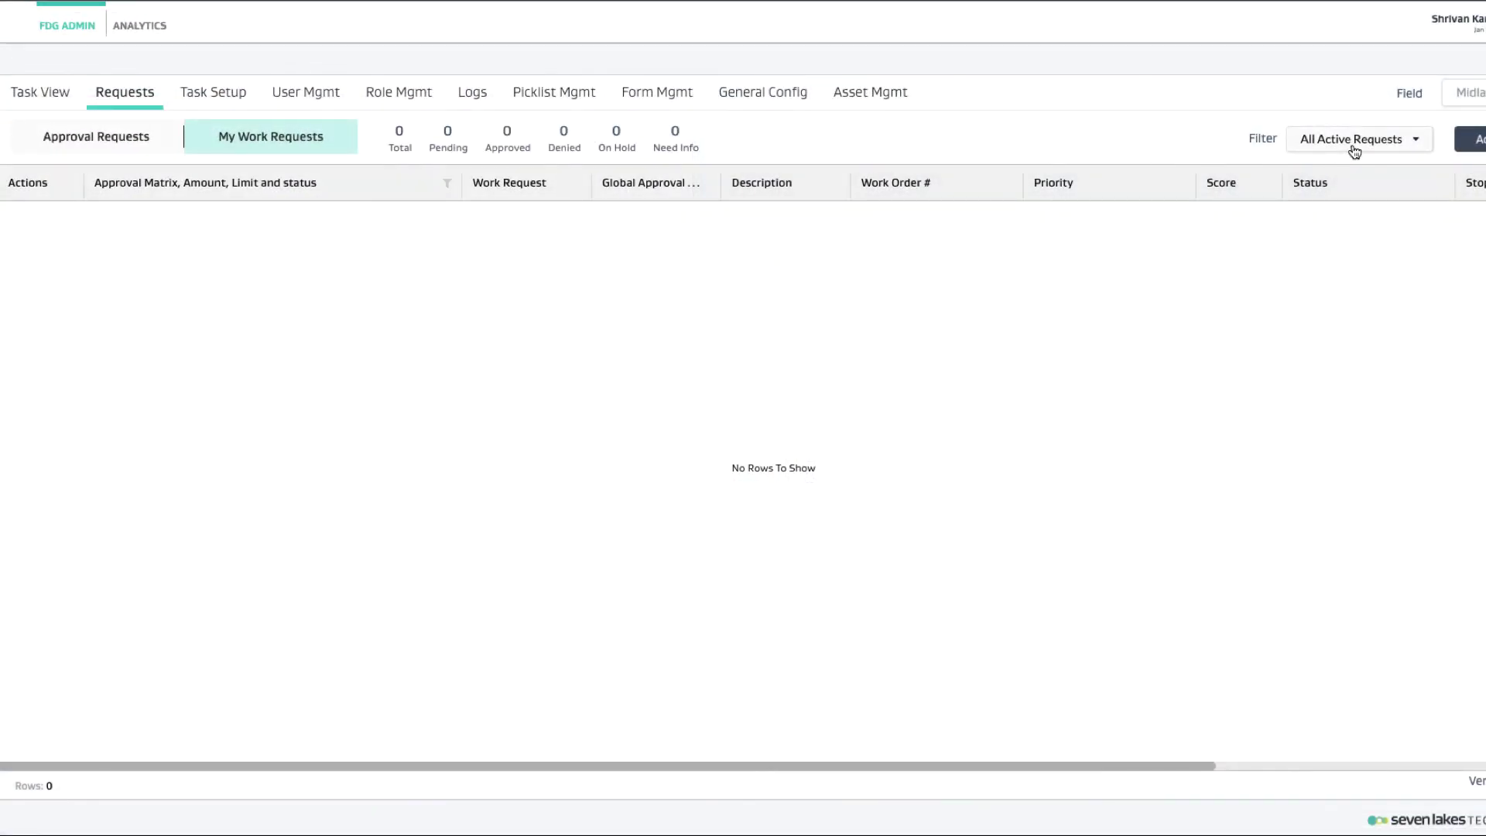
click(1355, 151)
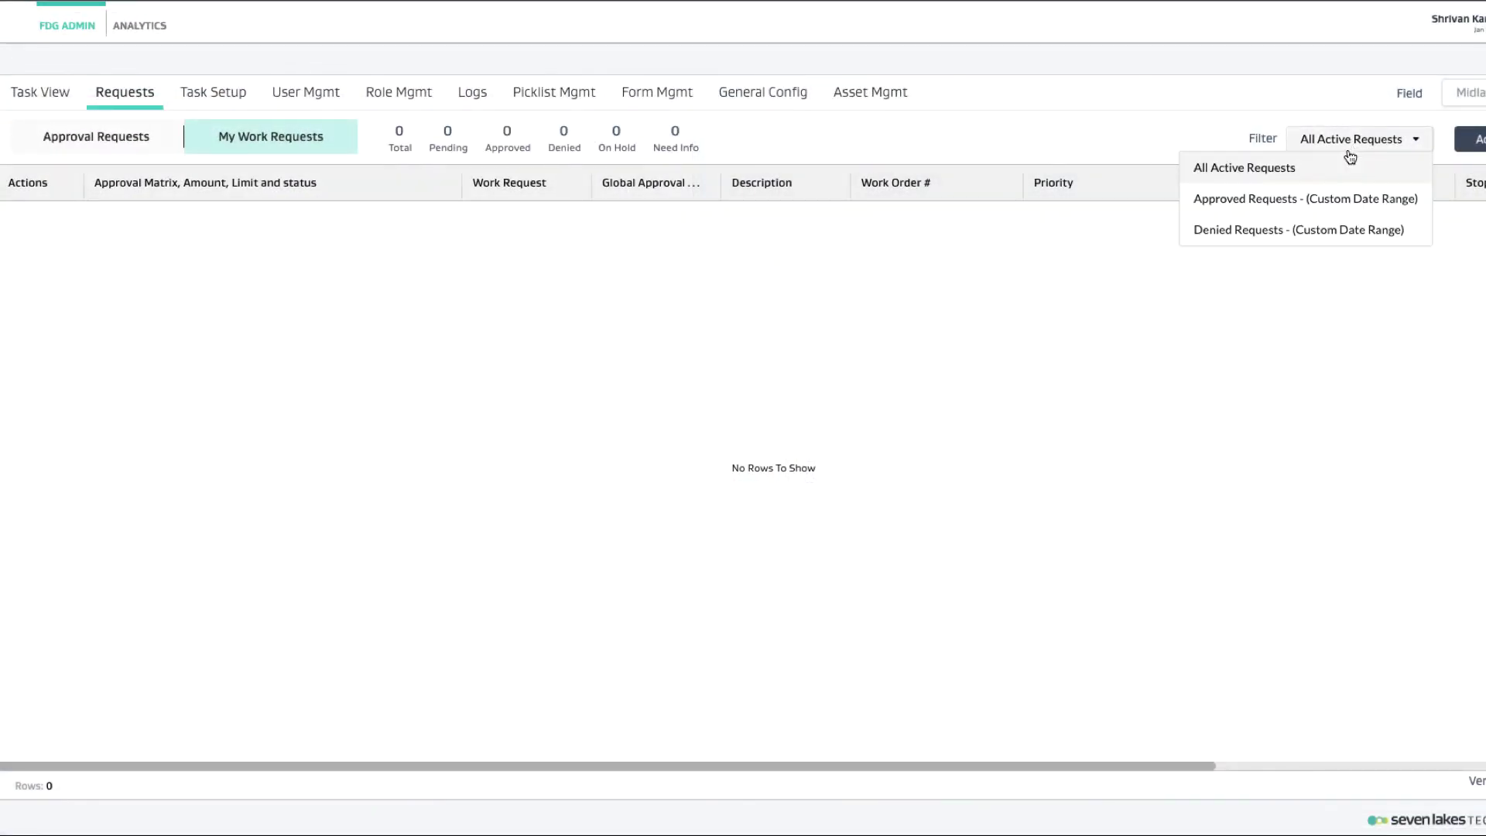
click(1297, 200)
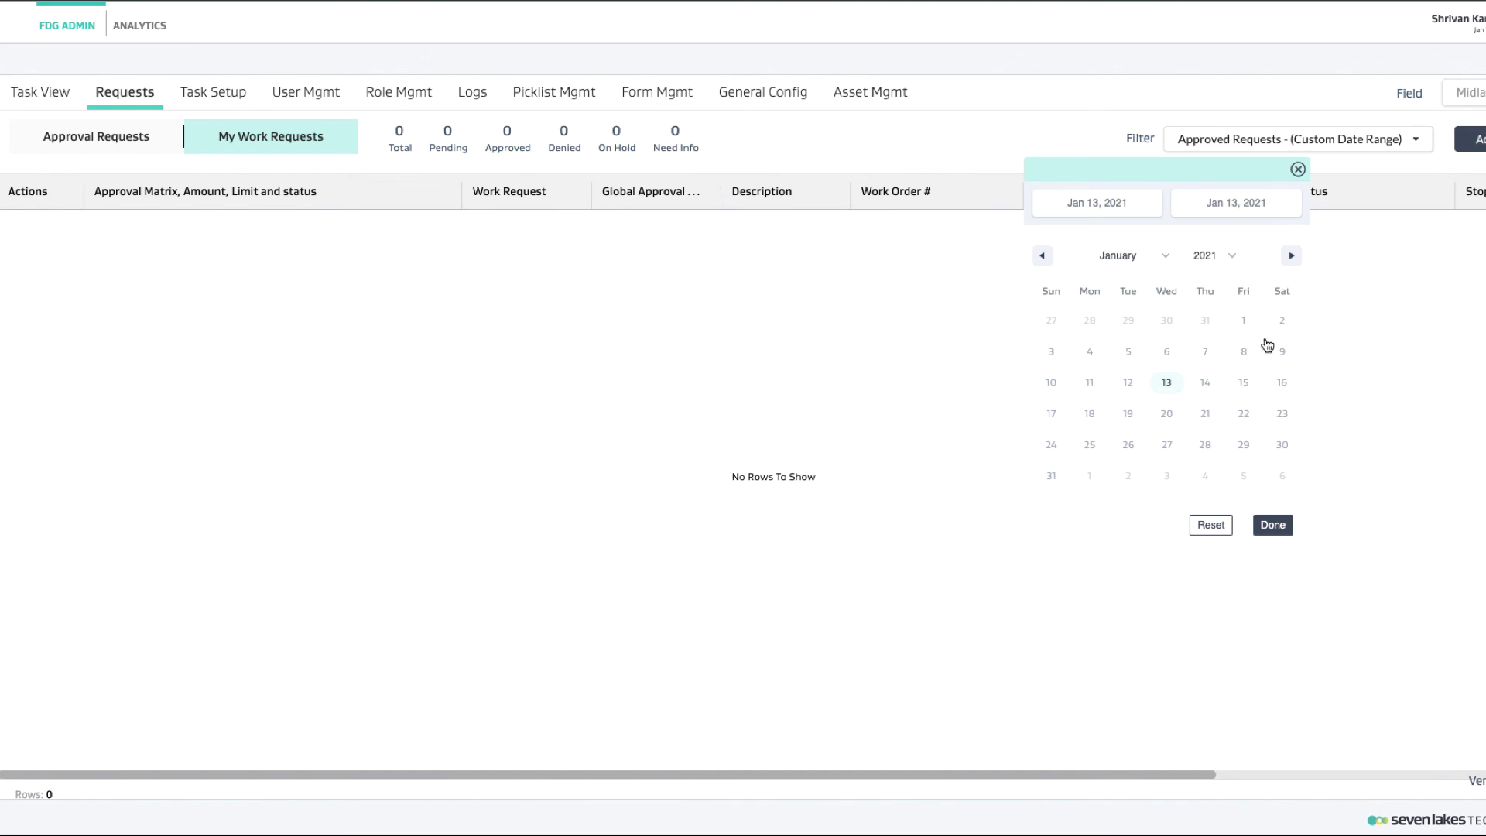
click(1276, 528)
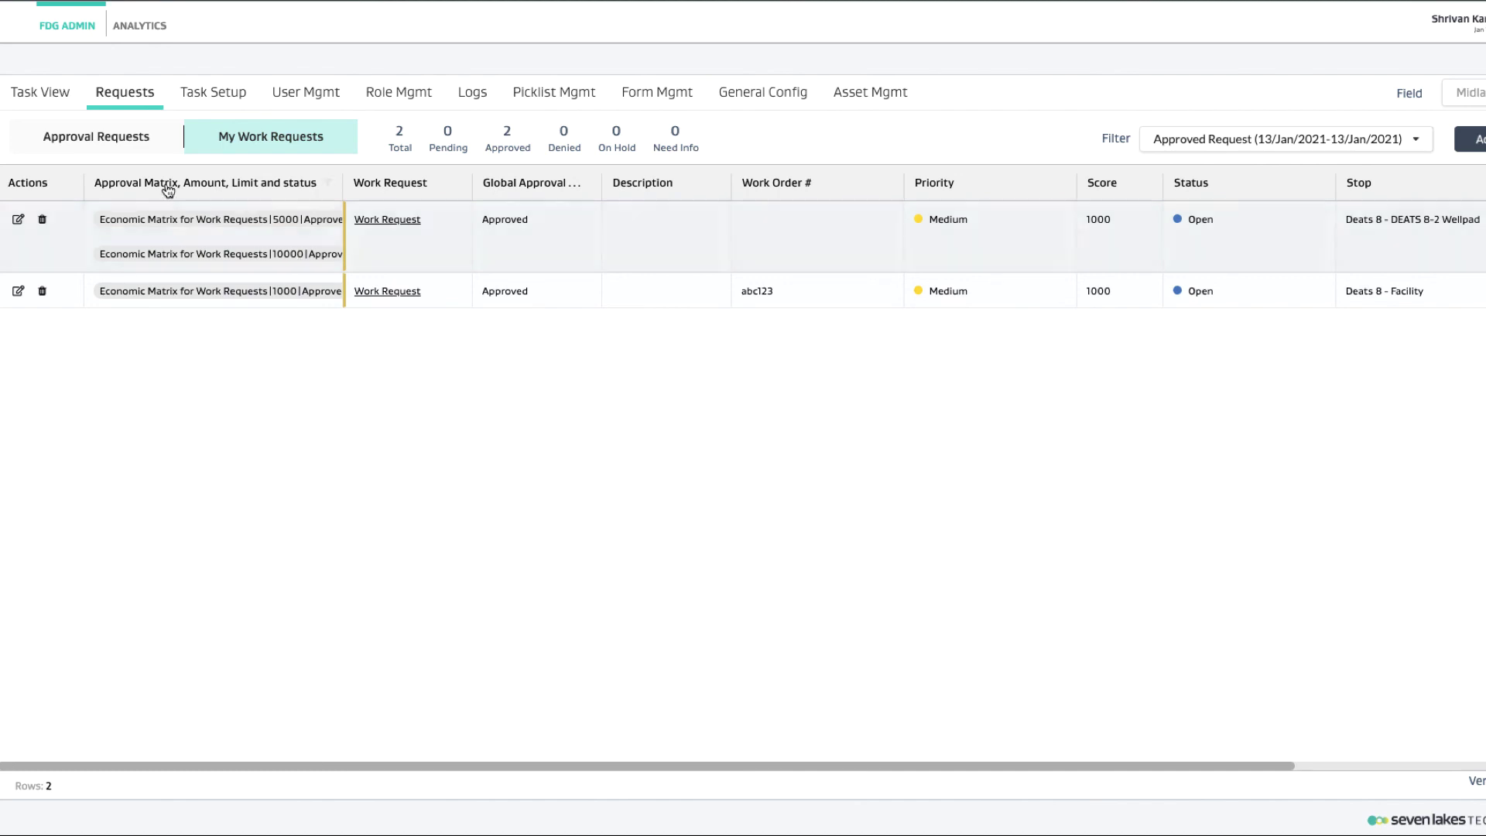
Step: Apply the same approved 13 Jan 2021 filter to the awaiting-approval list and widen the Approval Matrix column
click(125, 136)
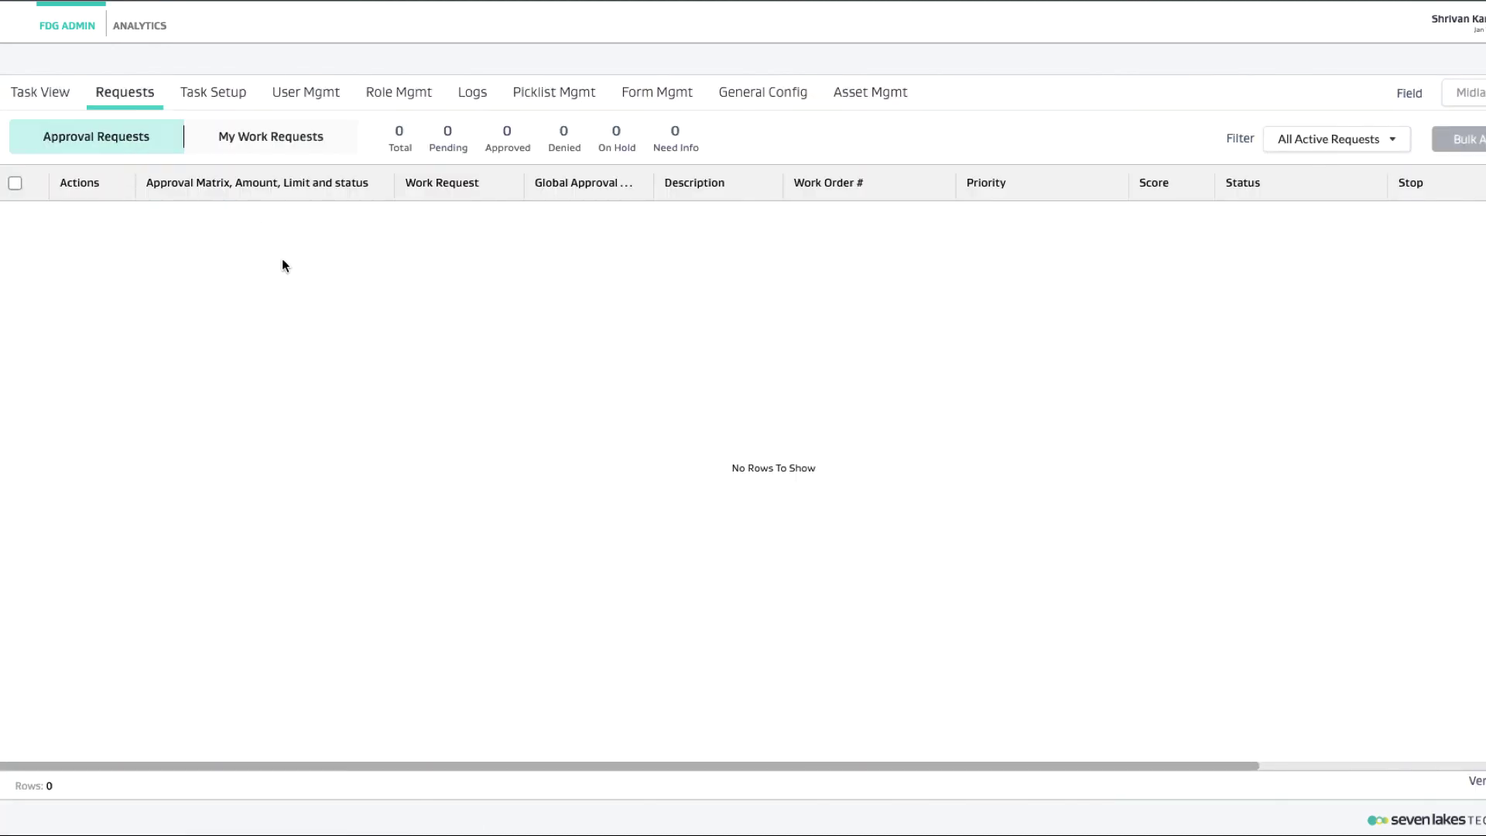
click(1349, 139)
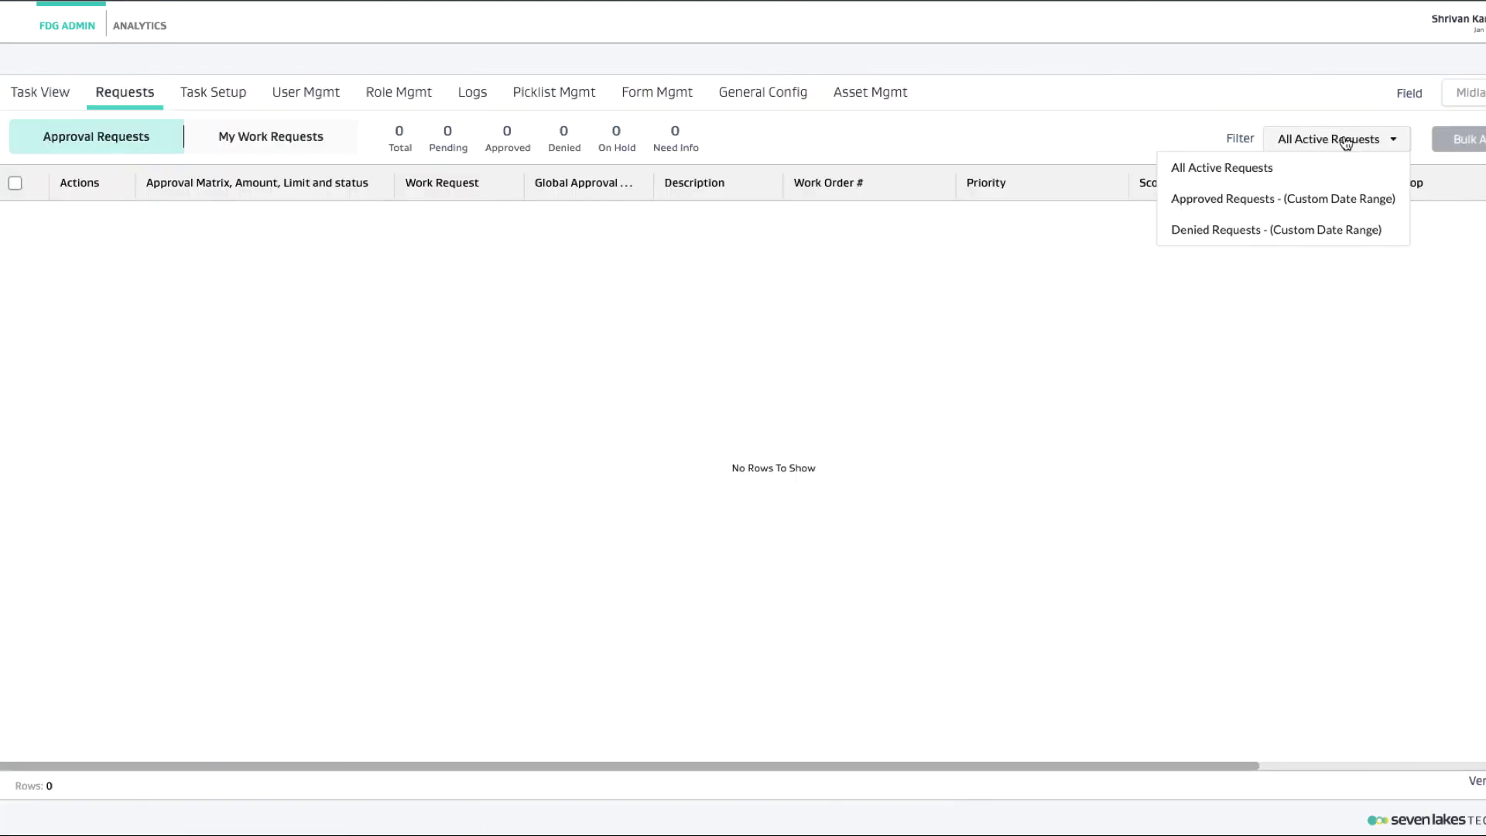
click(1270, 200)
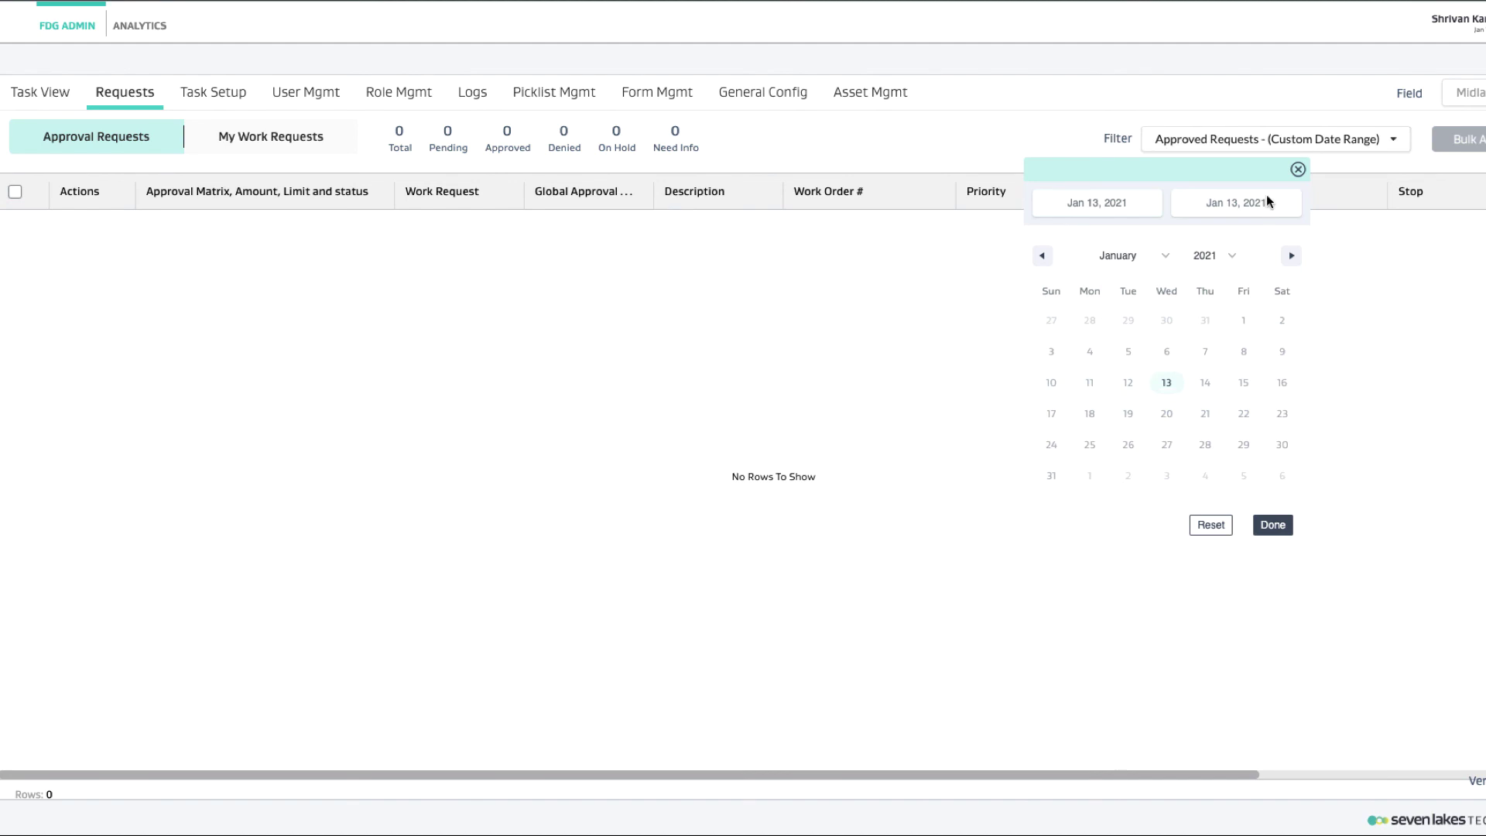
click(1270, 527)
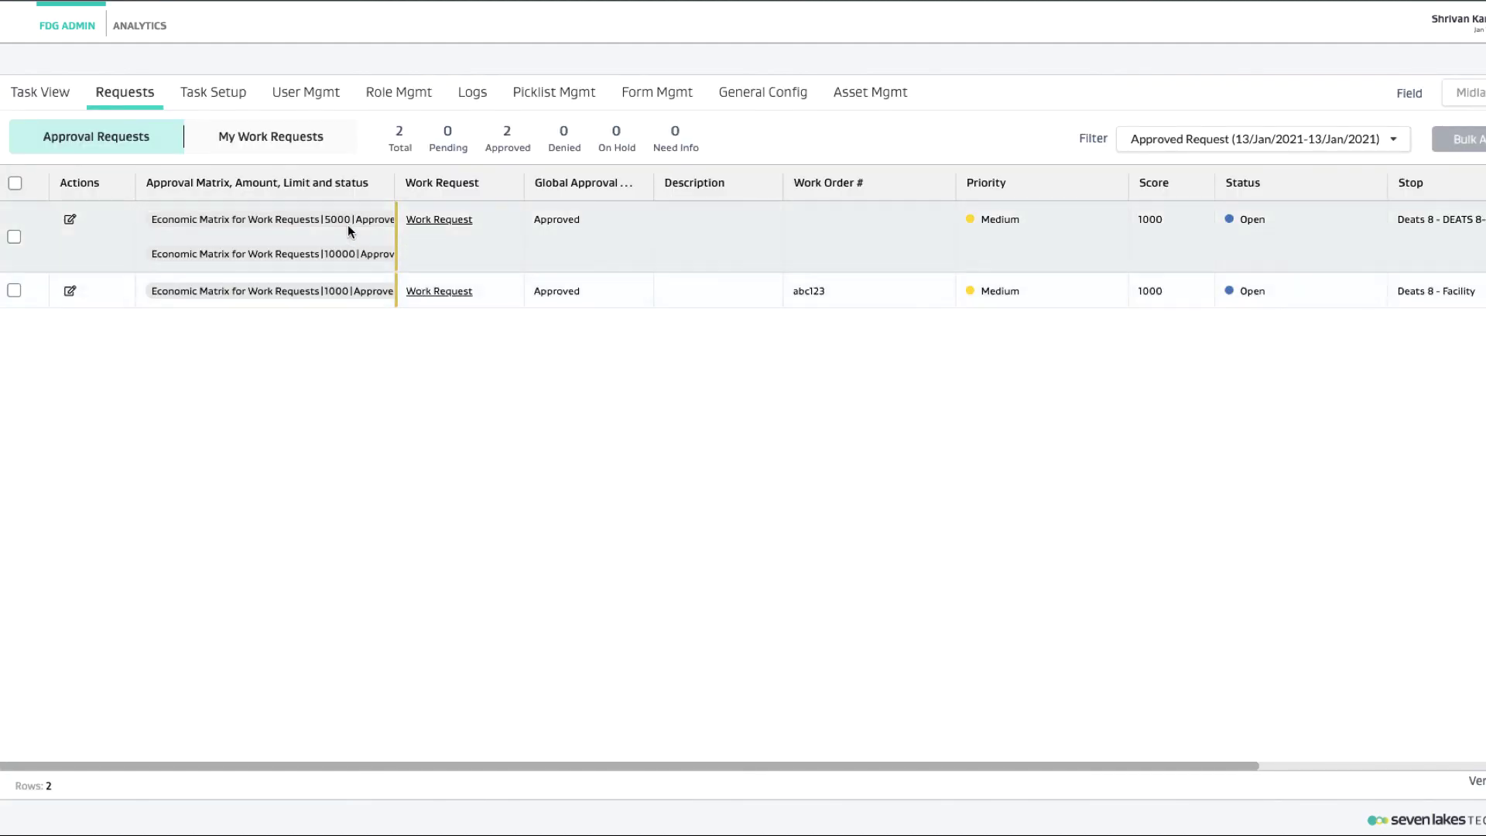
drag(396, 183, 448, 181)
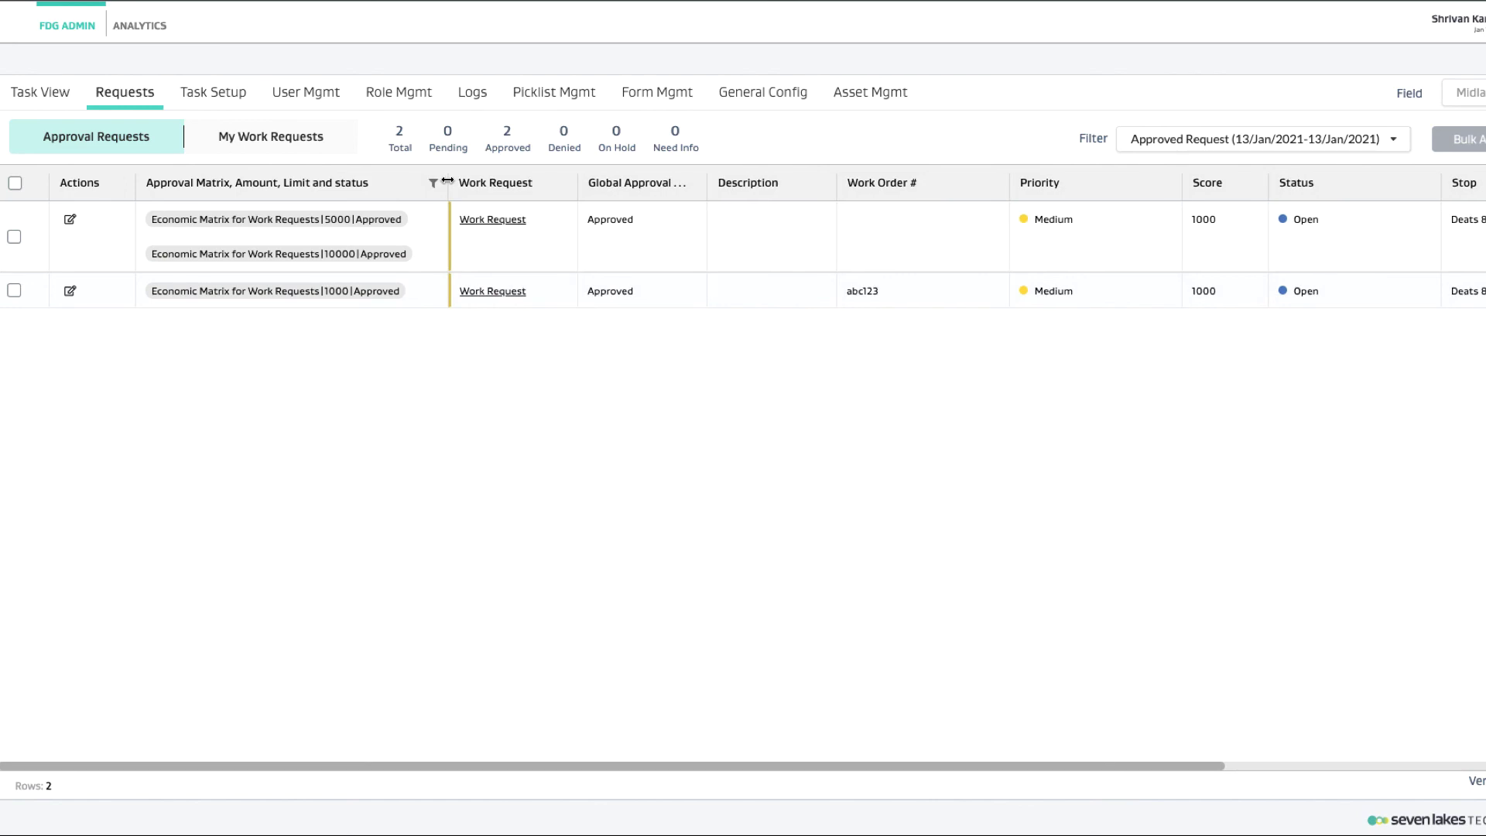